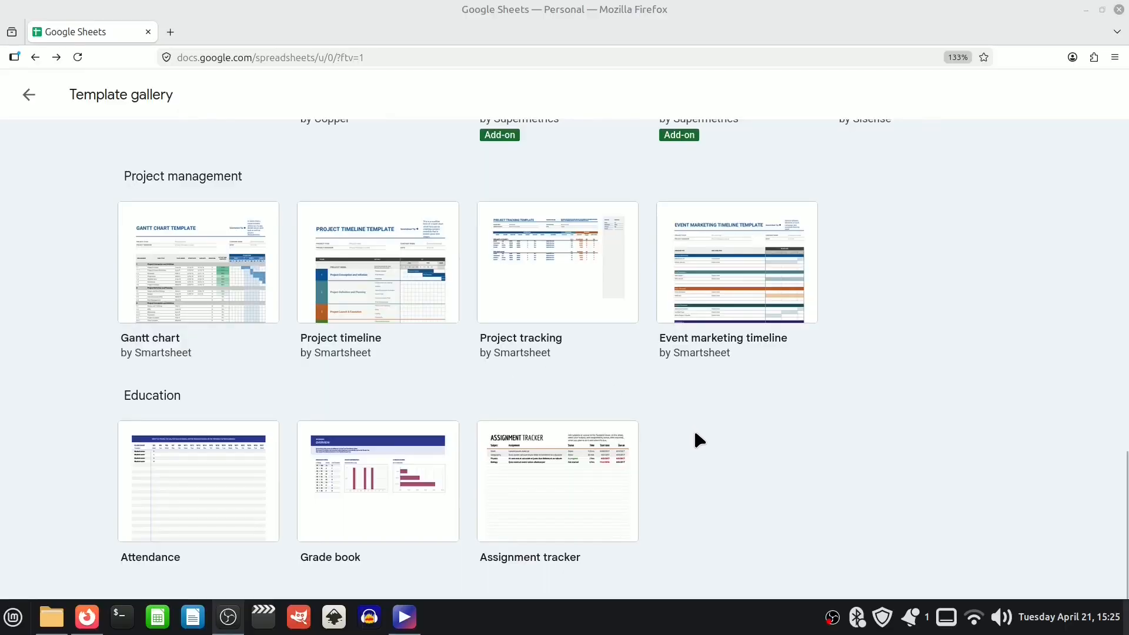
{"action": "scroll", "coordinate": [697, 438], "scroll_direction": "up", "scroll_amount": 5}
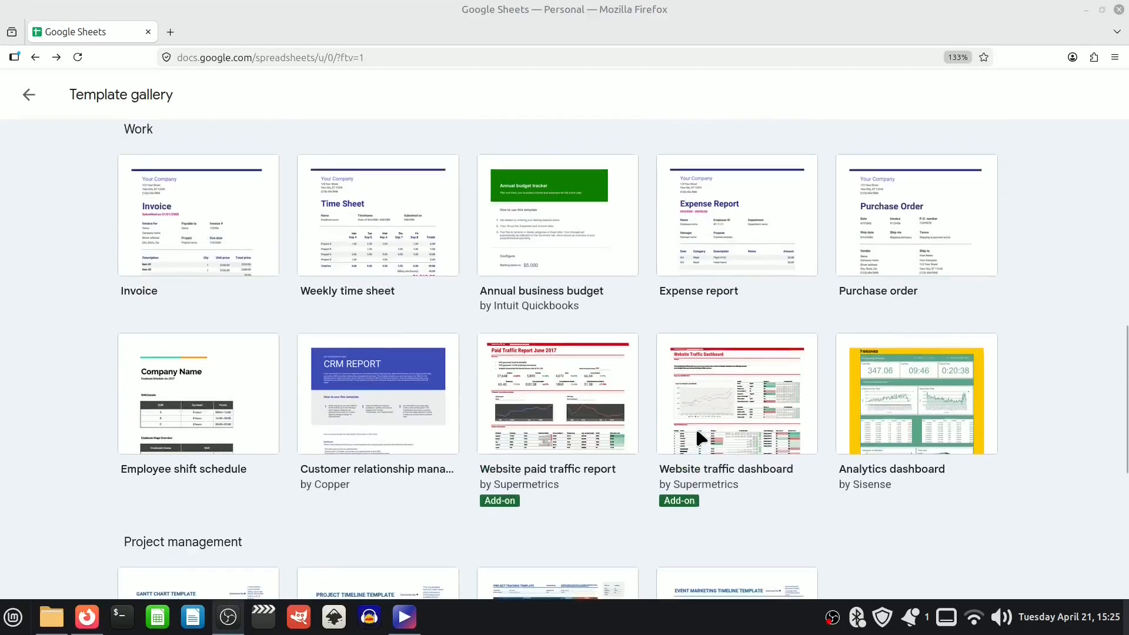
{"action": "scroll", "coordinate": [696, 434], "scroll_direction": "up", "scroll_amount": 7}
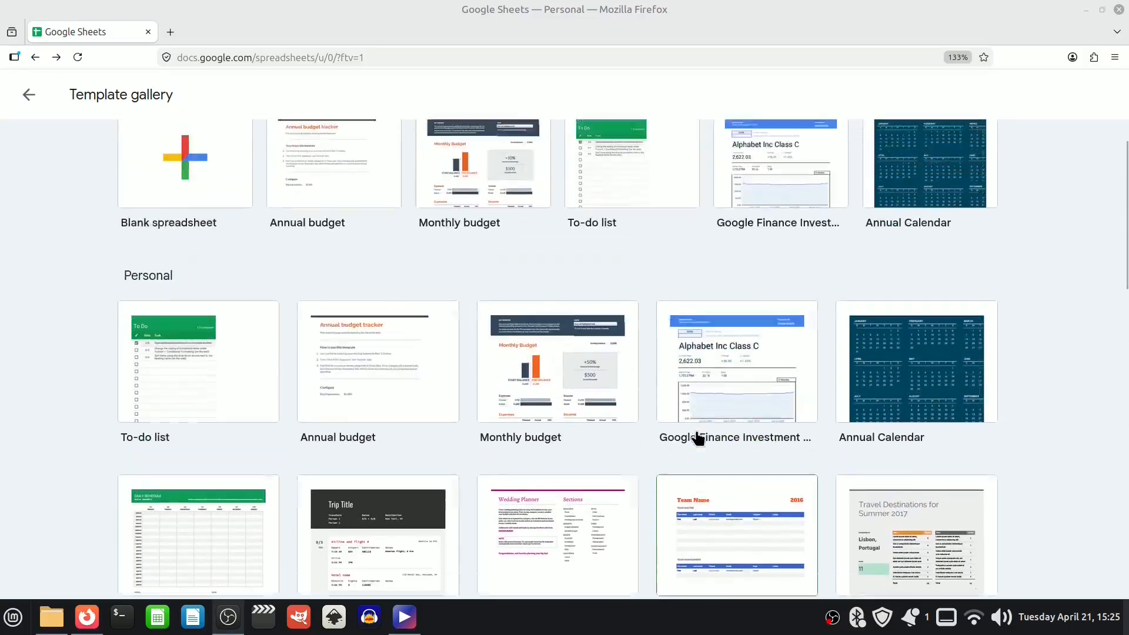
{"action": "scroll", "coordinate": [697, 439], "scroll_direction": "up", "scroll_amount": 1}
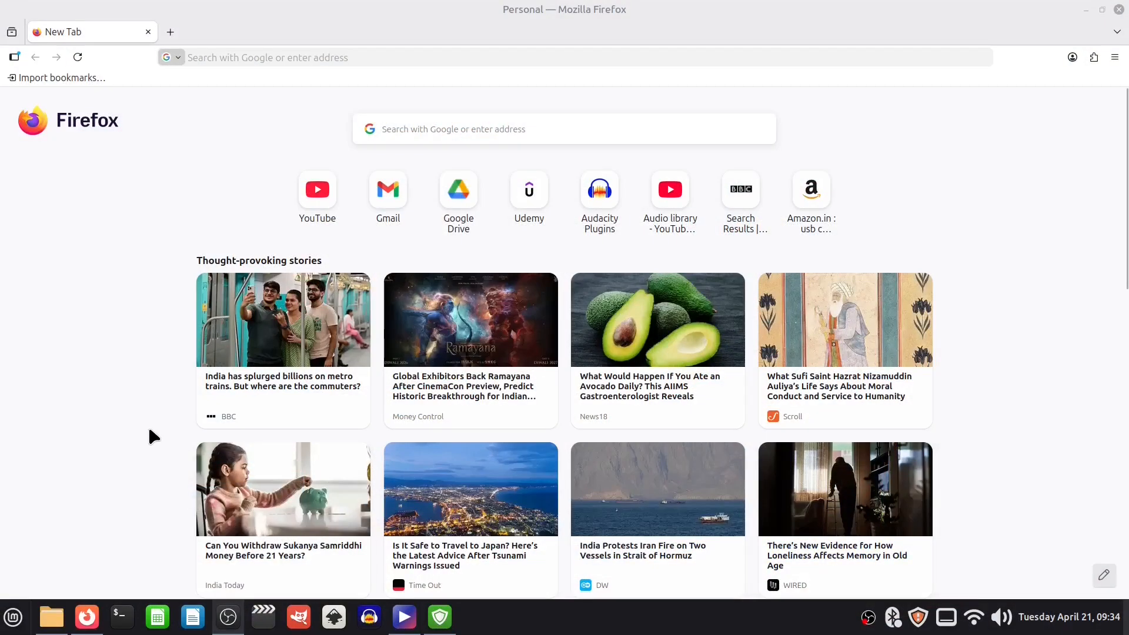
- Create a blank spreadsheet directly from the web address sheets.new
{"action": "left_click", "coordinate": [219, 60]}
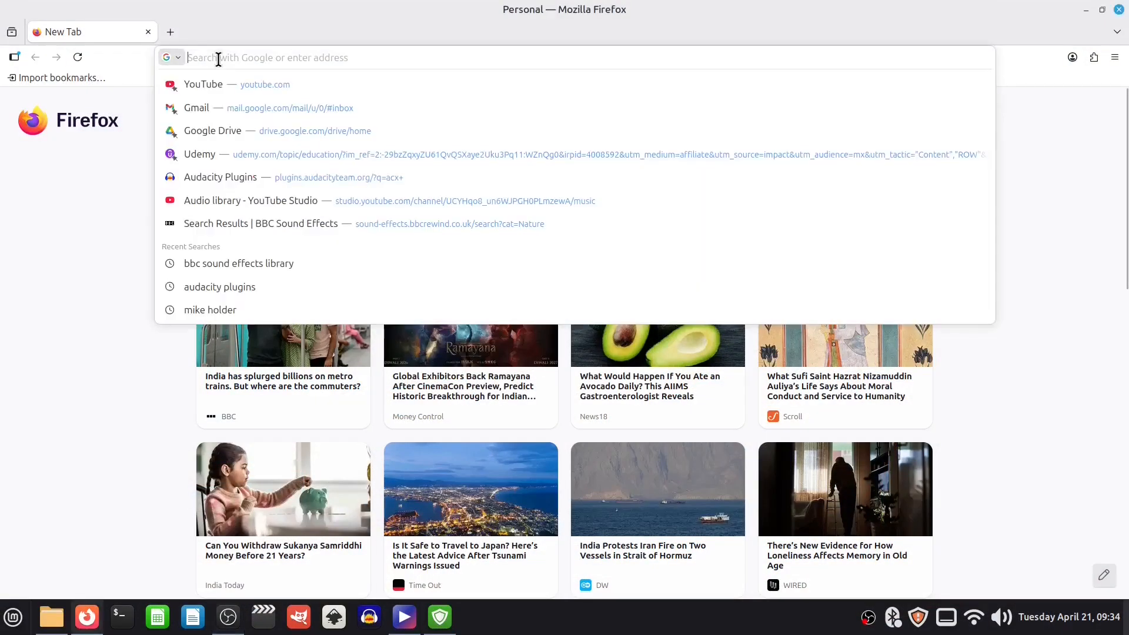
{"action": "type", "text": "sheet"}
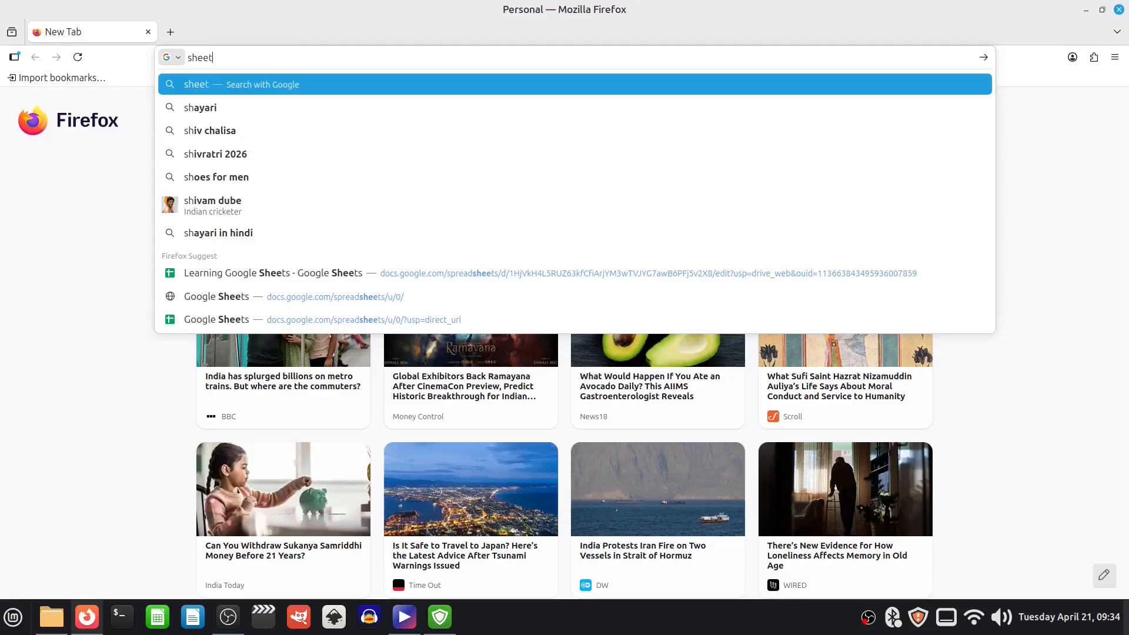
{"action": "type", "text": "s.new"}
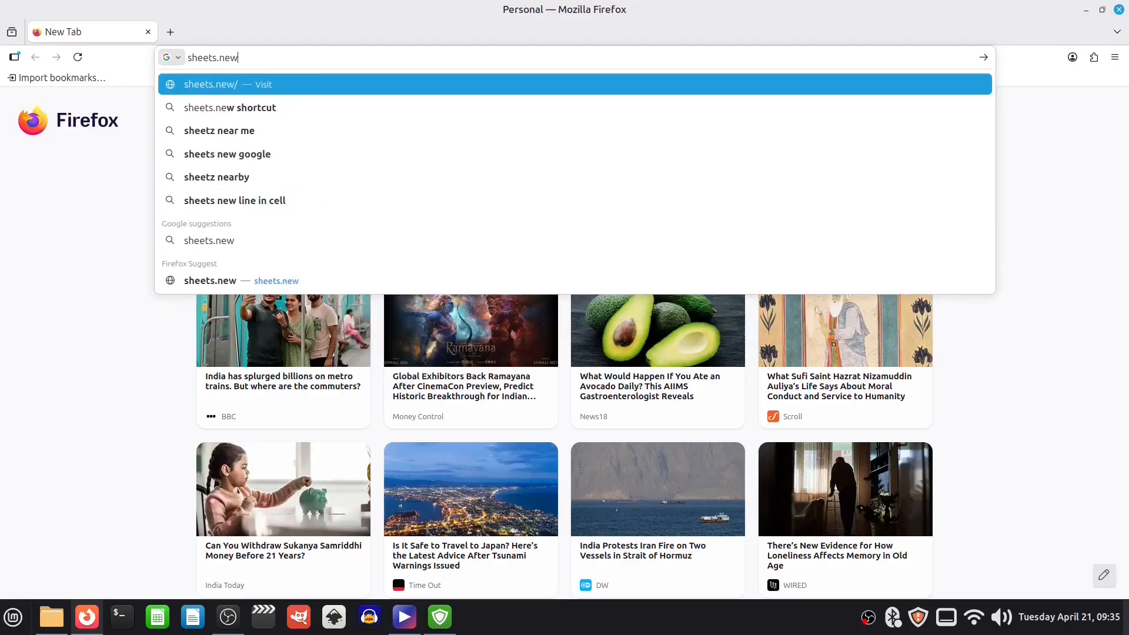
{"action": "key", "text": "Return"}
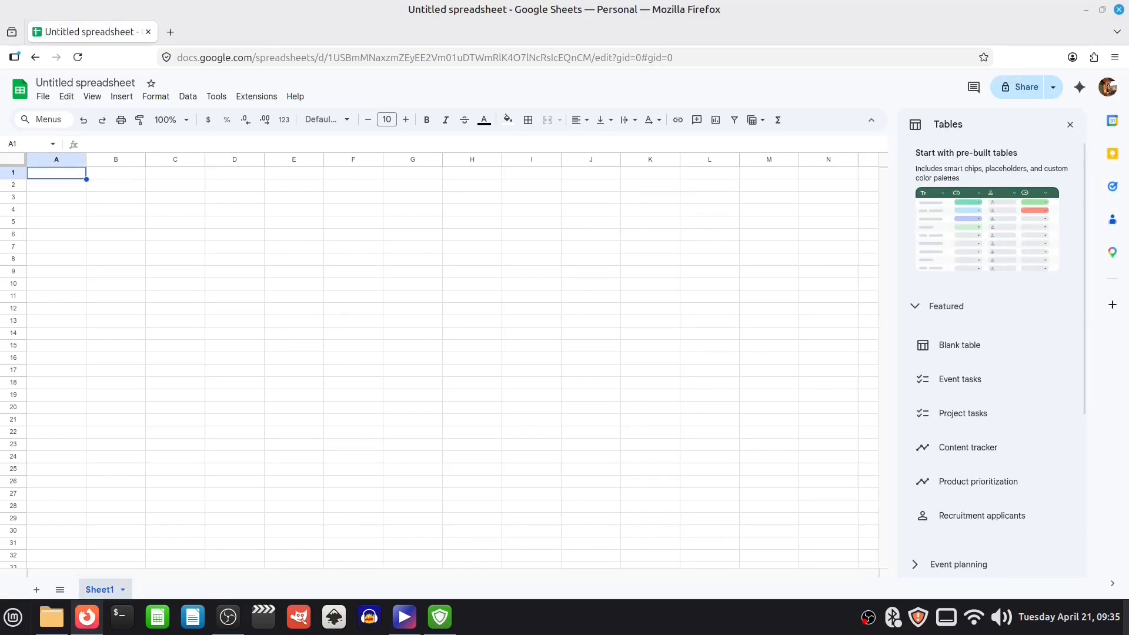
- Open Google Drive in a new browser tab and create a new Google Sheets spreadsheet from there
{"action": "left_click", "coordinate": [170, 33]}
{"action": "left_click", "coordinate": [451, 197]}
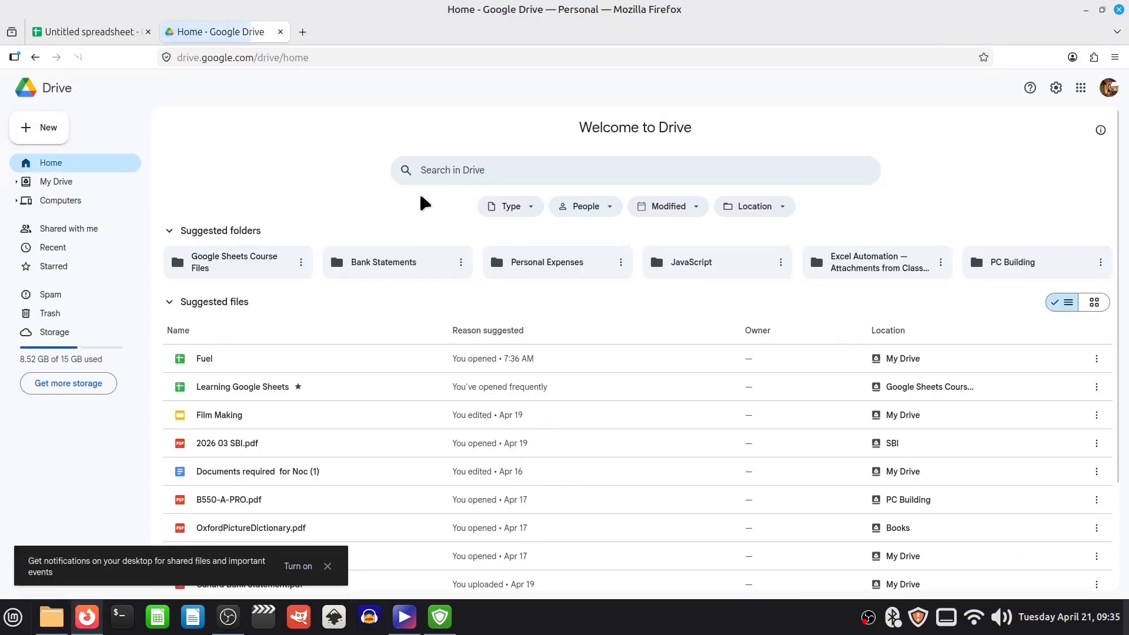
{"action": "left_click", "coordinate": [56, 136]}
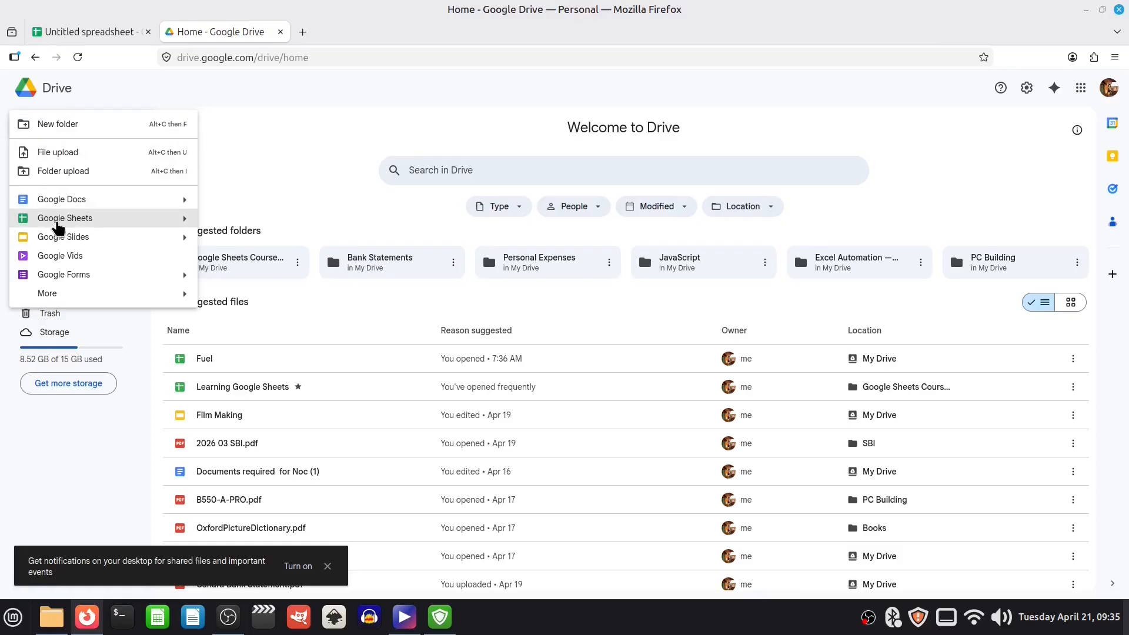
{"action": "left_click", "coordinate": [59, 221]}
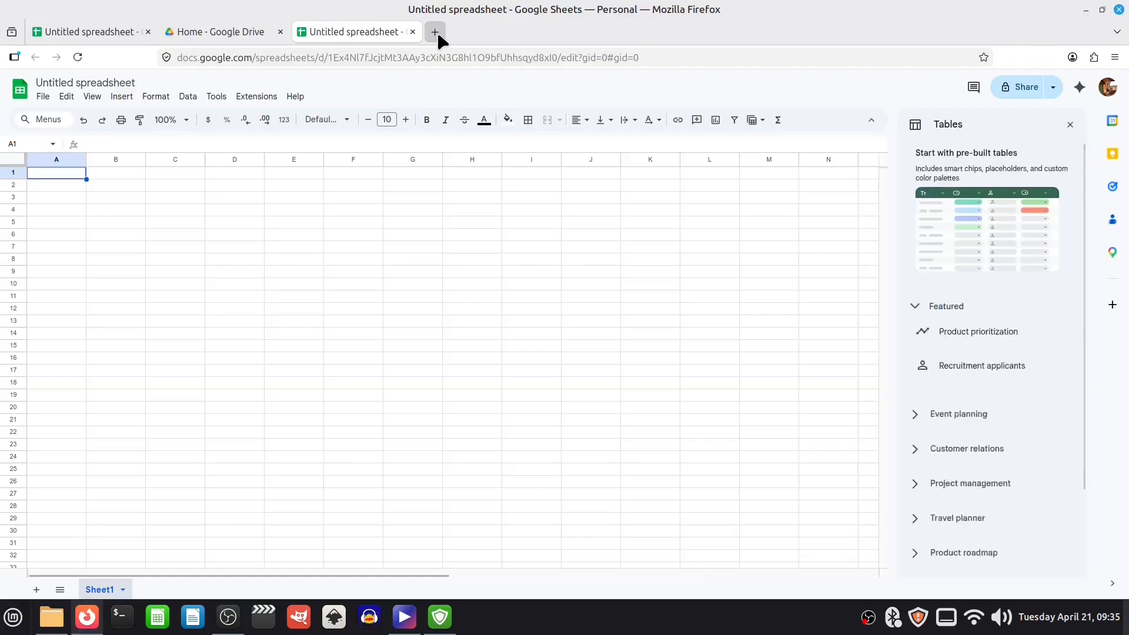
- Go to sheets.google.com in a new browser tab and start a blank spreadsheet from its home page
{"action": "left_click", "coordinate": [436, 34]}
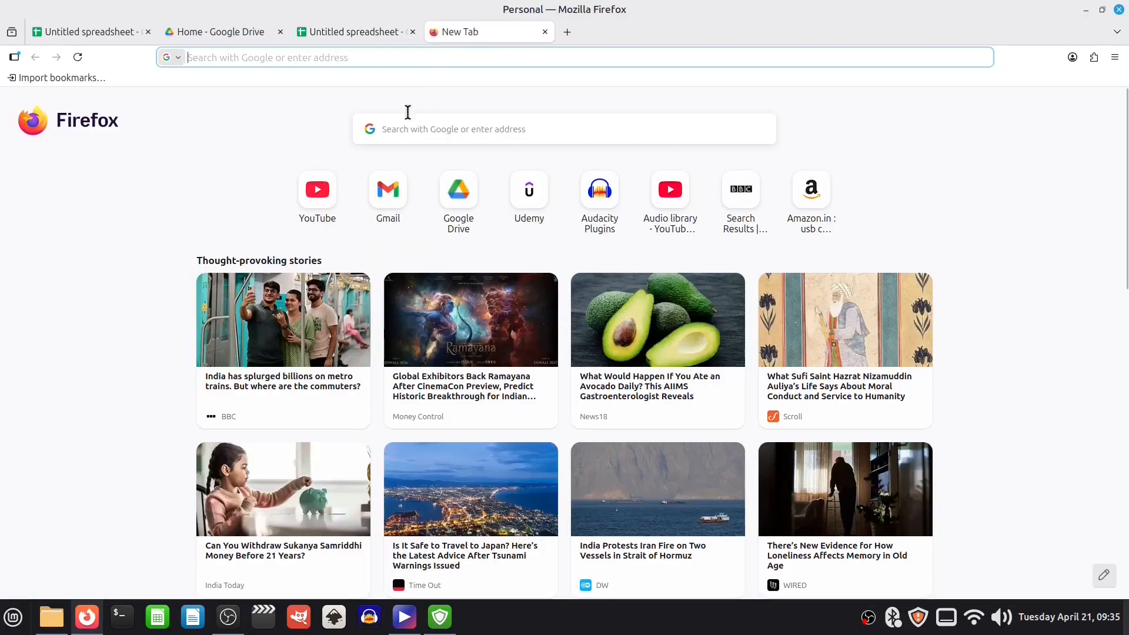
{"action": "left_click", "coordinate": [343, 57]}
{"action": "type", "text": "shee"}
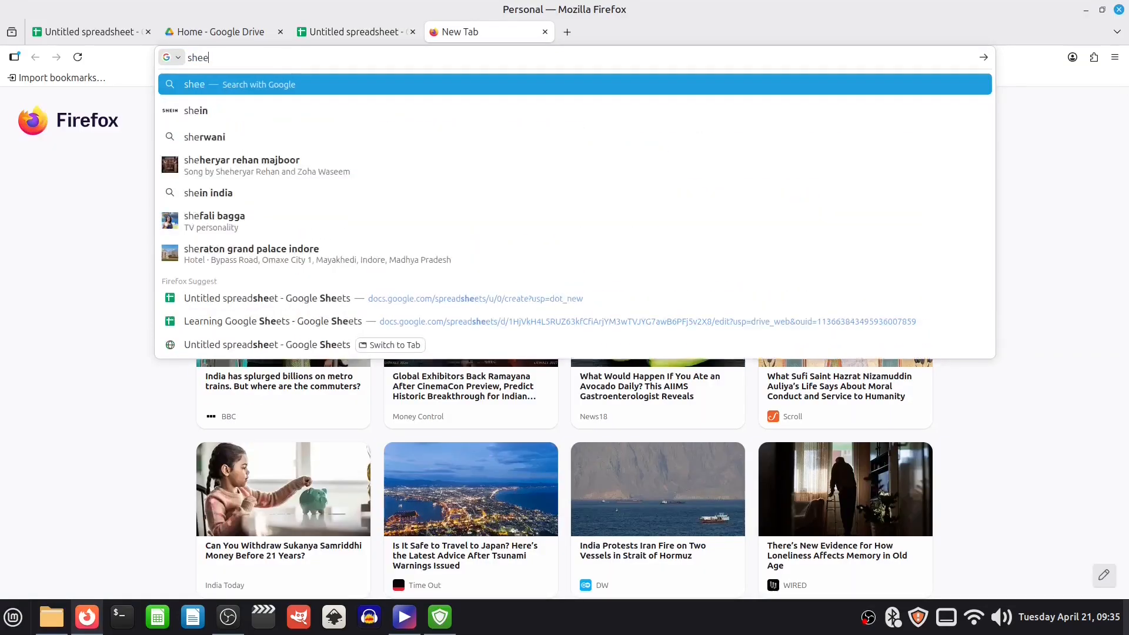
{"action": "type", "text": "ts.go"}
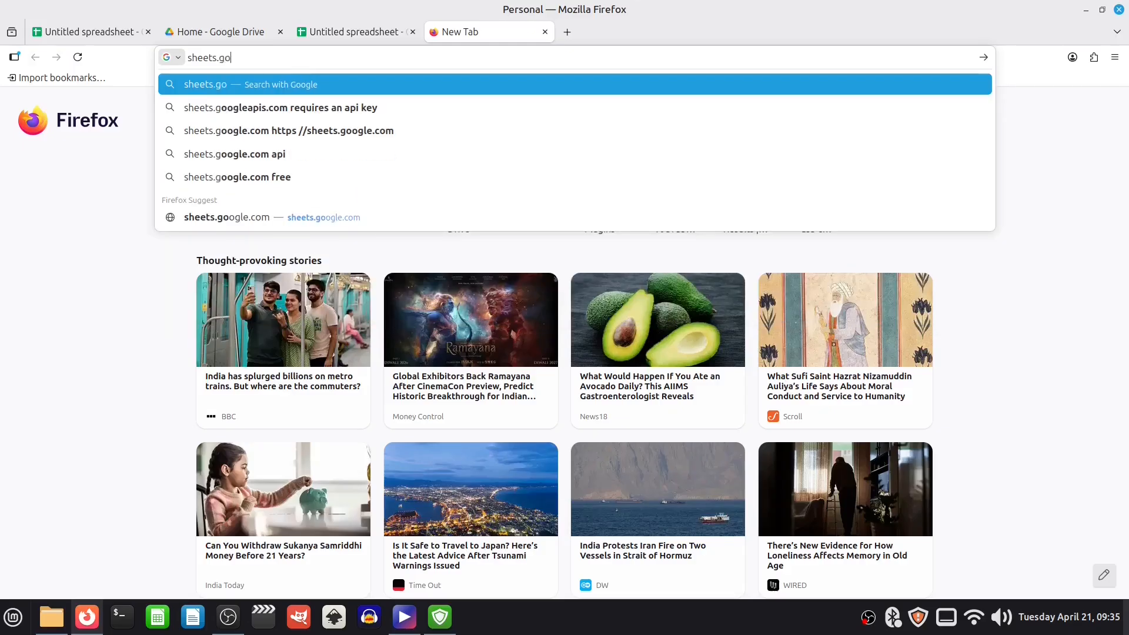
{"action": "type", "text": "ogle.com"}
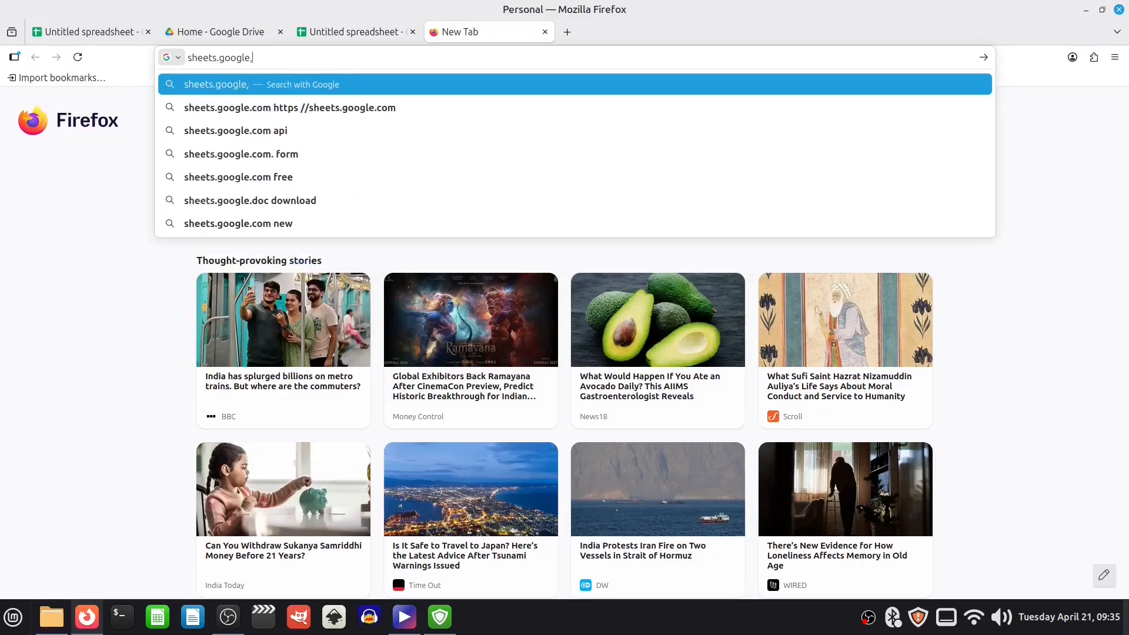
{"action": "key", "text": "Return"}
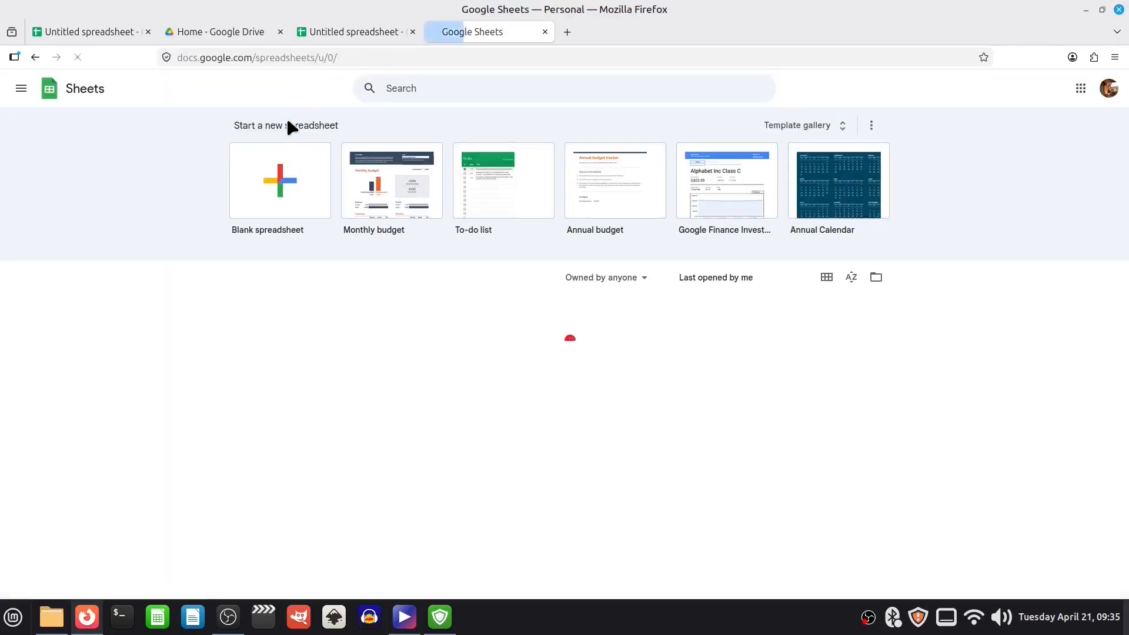
{"action": "left_click", "coordinate": [289, 193]}
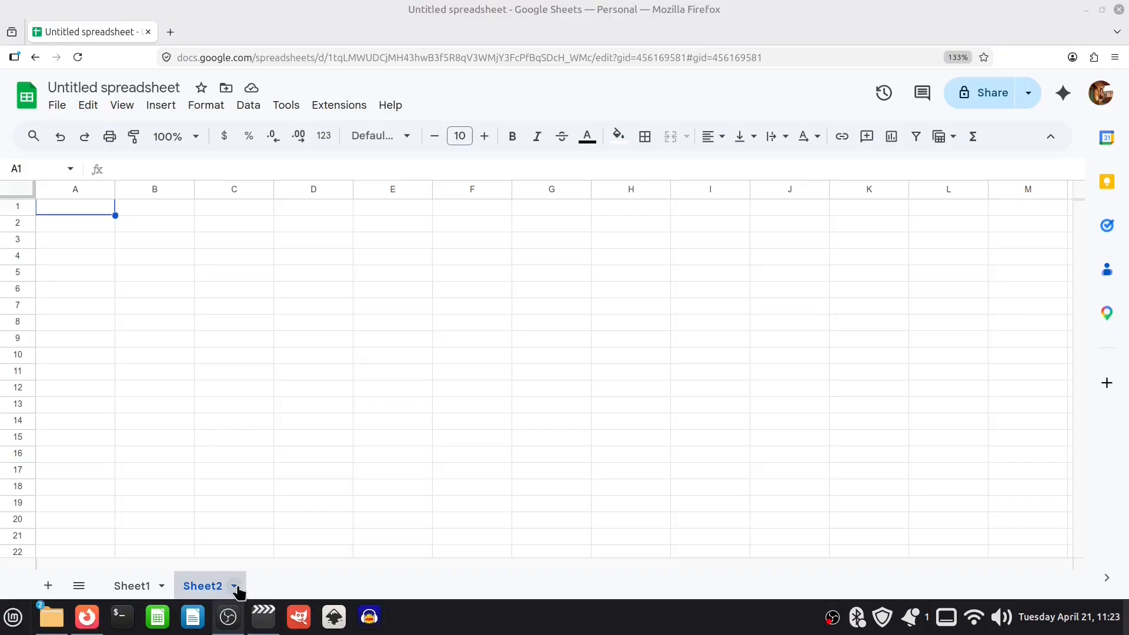
- Show the available sheet actions for Sheet2
{"action": "left_click", "coordinate": [234, 587]}
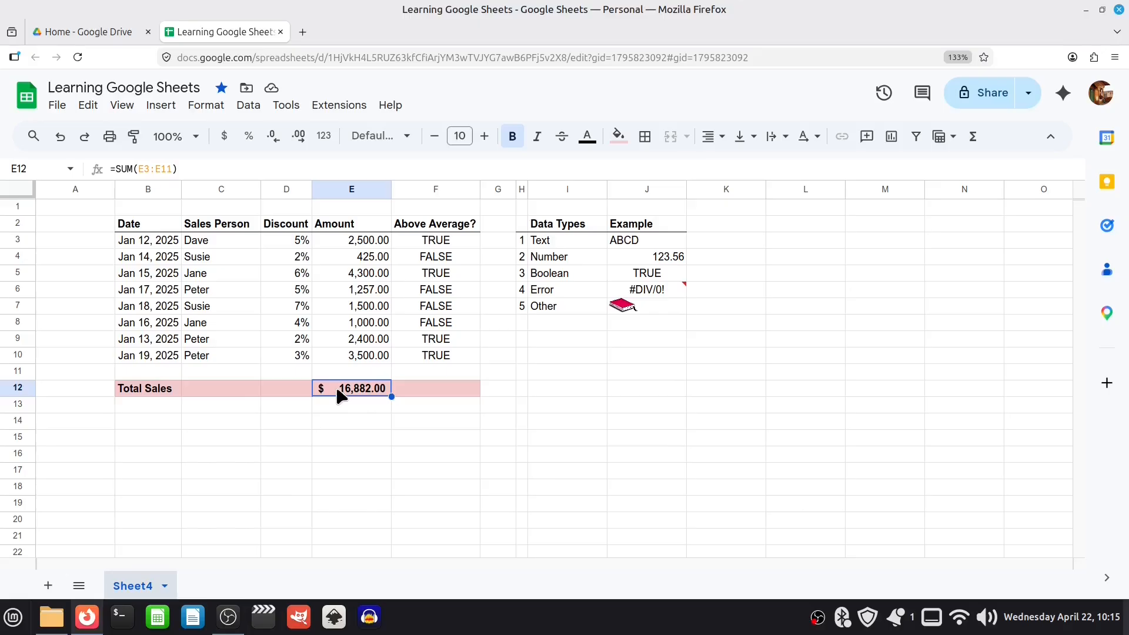
- Inspect the full stored value of the amount in E5 and the formula behind the error in K6
{"action": "left_click", "coordinate": [370, 281]}
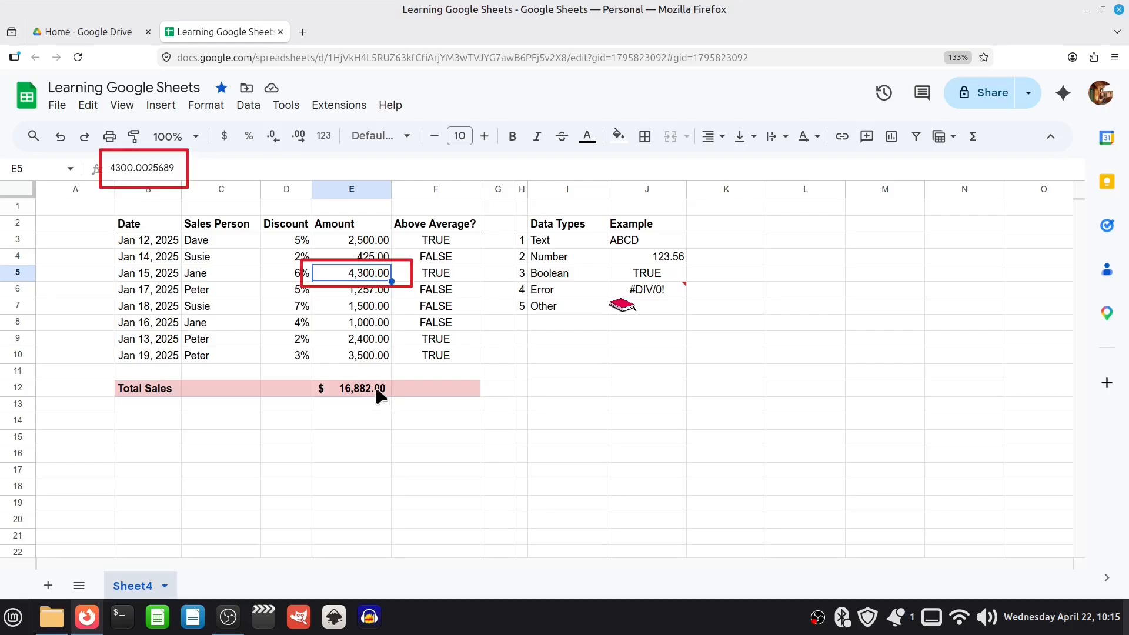
{"action": "key", "text": "Left"}
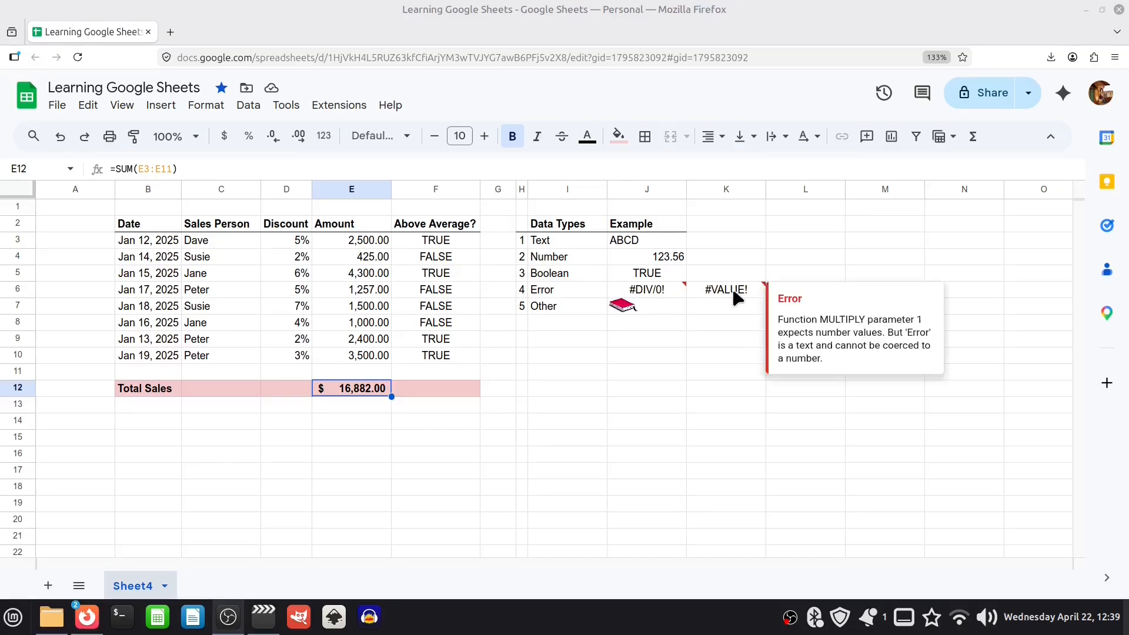
{"action": "left_click", "coordinate": [735, 294]}
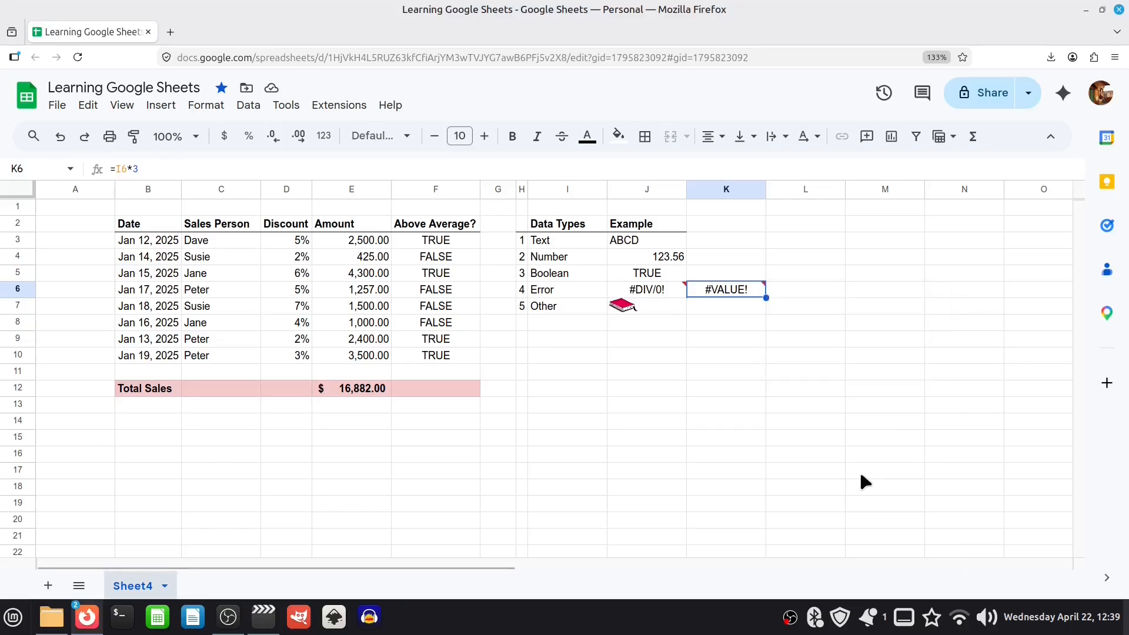
{"action": "key", "text": "F2"}
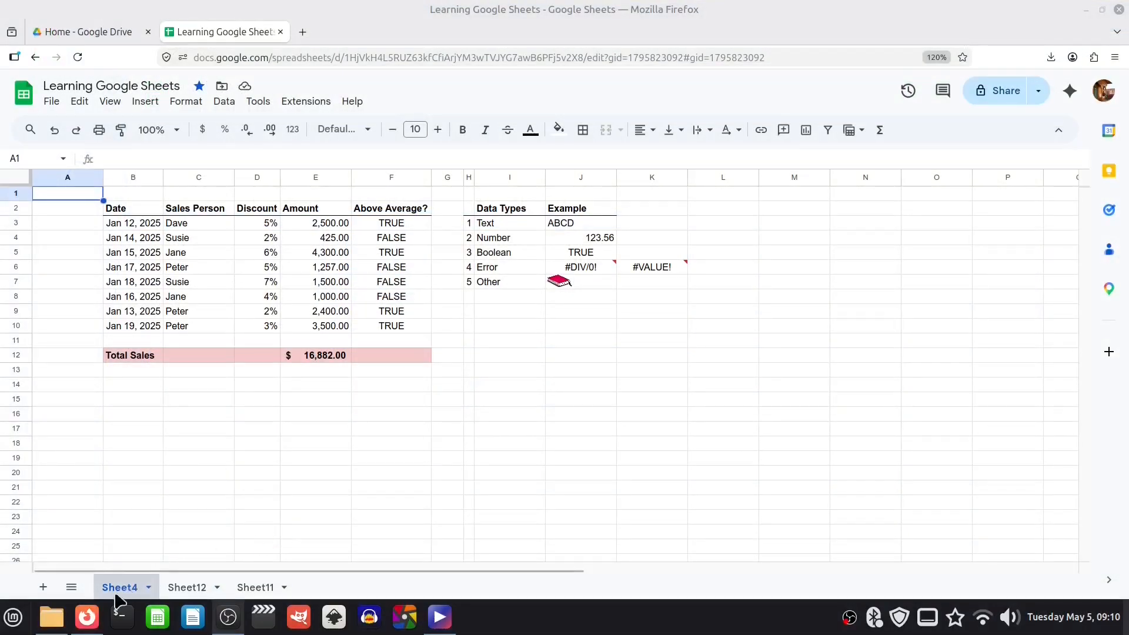
- View the contents of Sheet12 and Sheet11, and return to Sheet4
{"action": "left_click", "coordinate": [189, 589]}
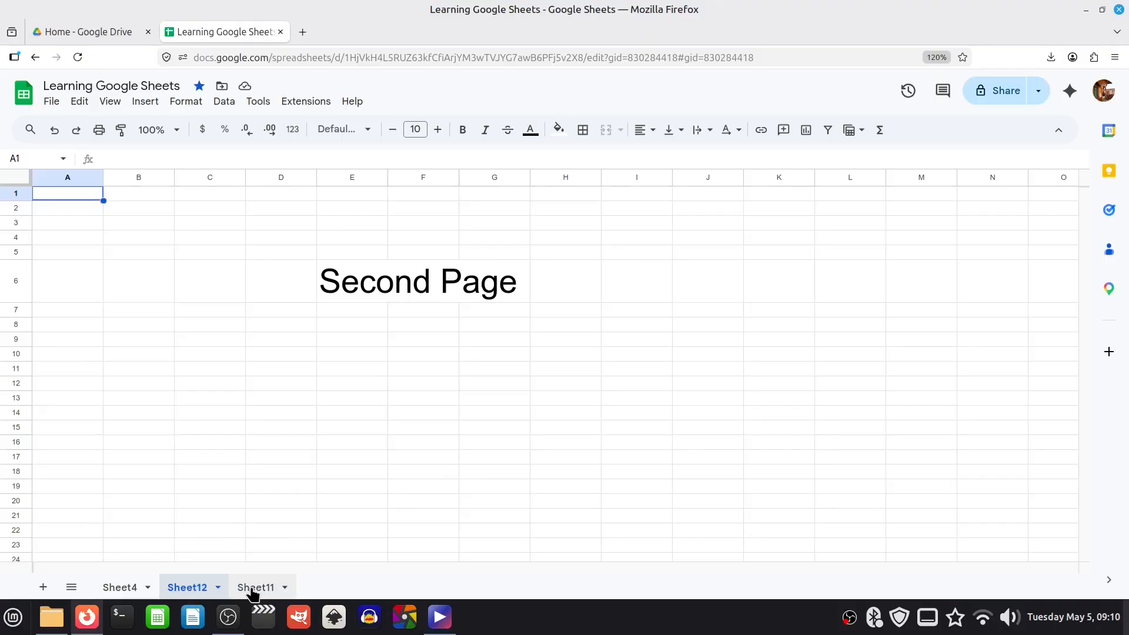
{"action": "left_click", "coordinate": [253, 588]}
{"action": "left_click", "coordinate": [185, 590]}
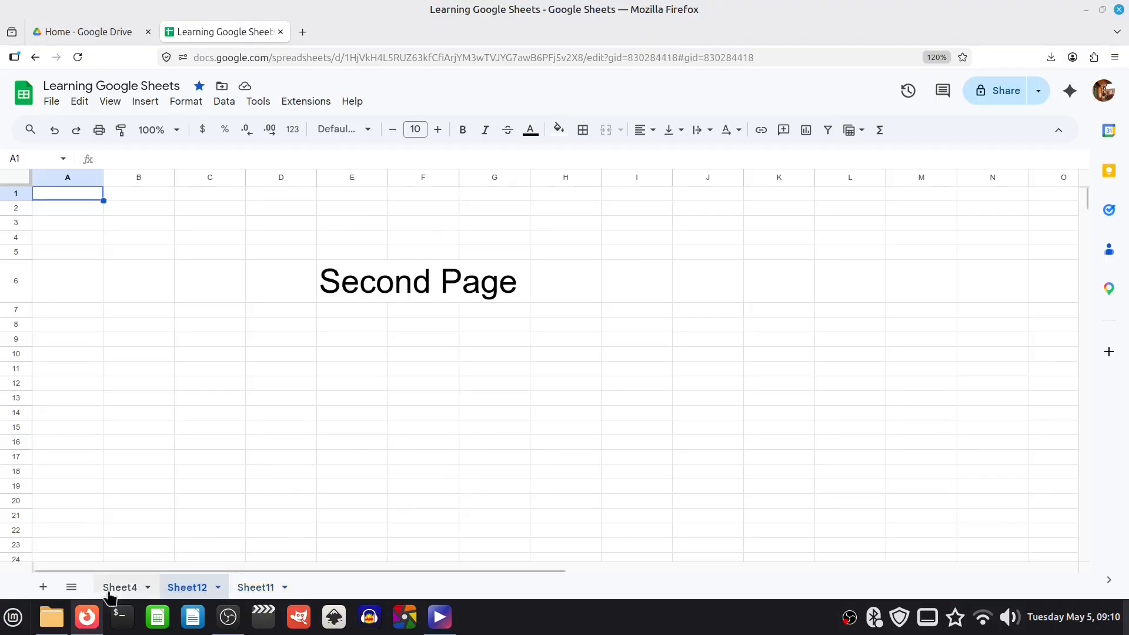
{"action": "left_click", "coordinate": [120, 589]}
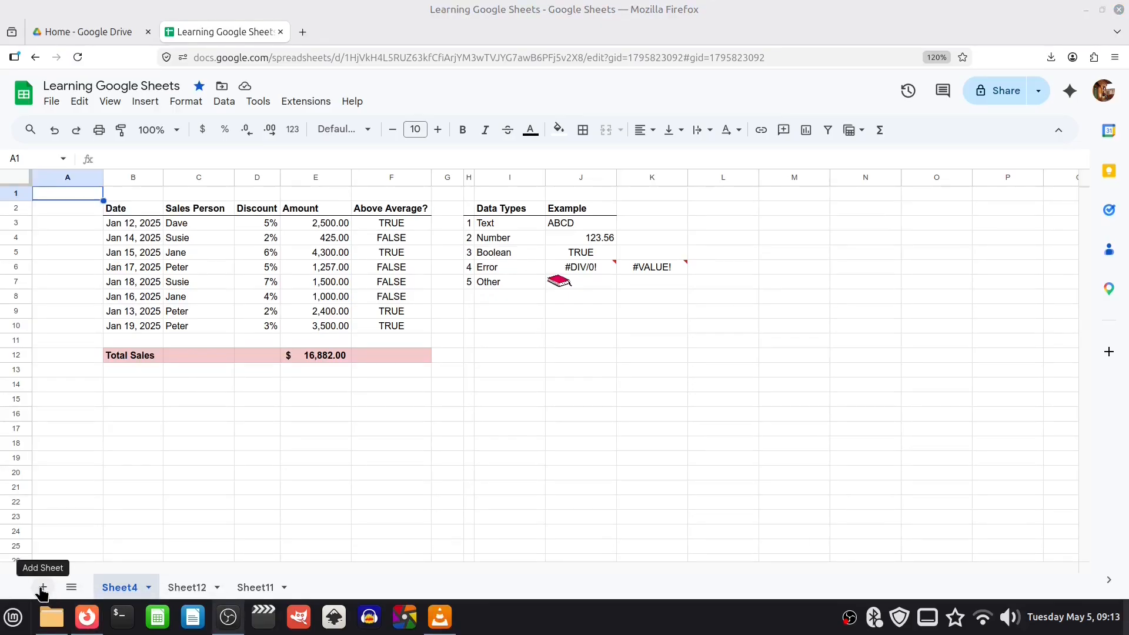
- Add two new blank sheets directly after Sheet4
{"action": "left_click", "coordinate": [40, 588]}
{"action": "left_click", "coordinate": [43, 588]}
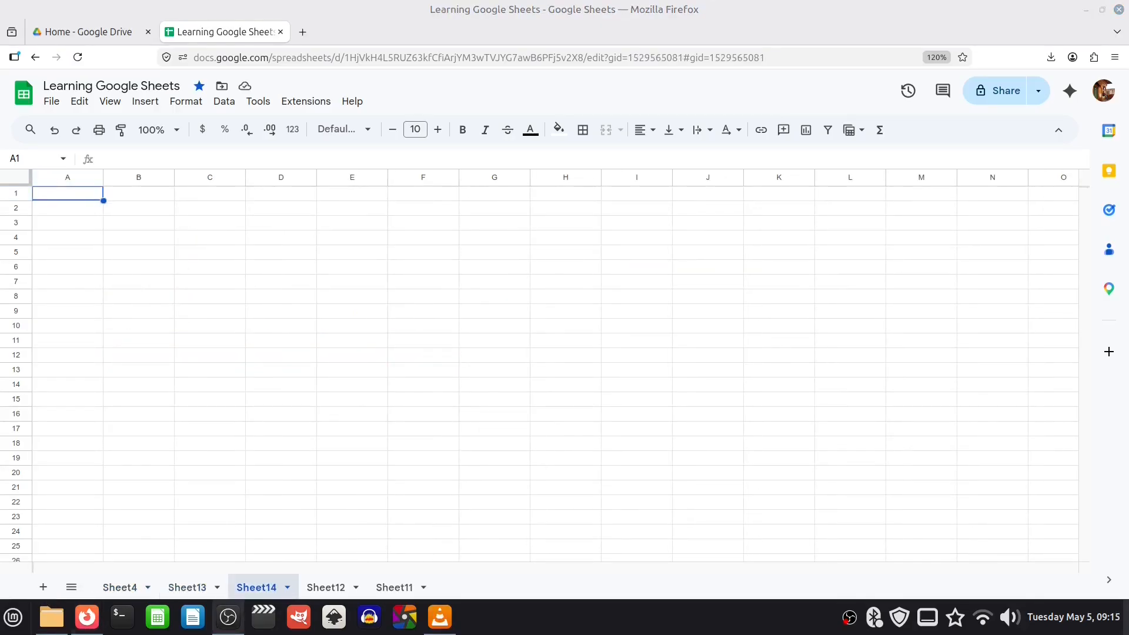
- Delete Sheet14 and Sheet13 from the spreadsheet
{"action": "left_click", "coordinate": [287, 587]}
{"action": "left_click", "coordinate": [262, 344]}
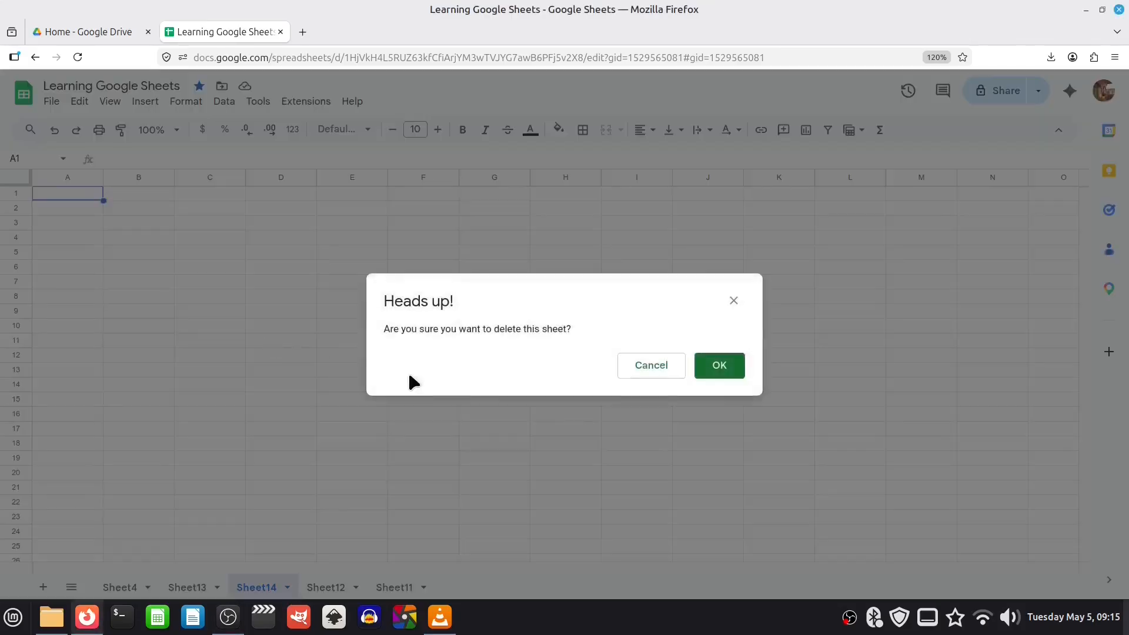
{"action": "left_click", "coordinate": [720, 365]}
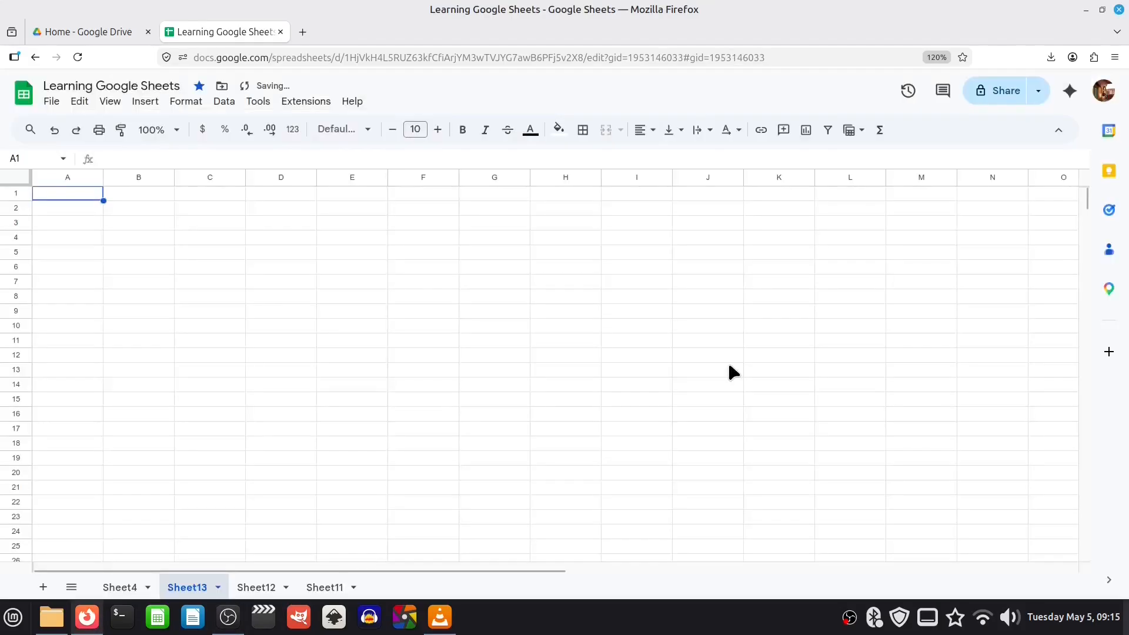
{"action": "left_click", "coordinate": [218, 588]}
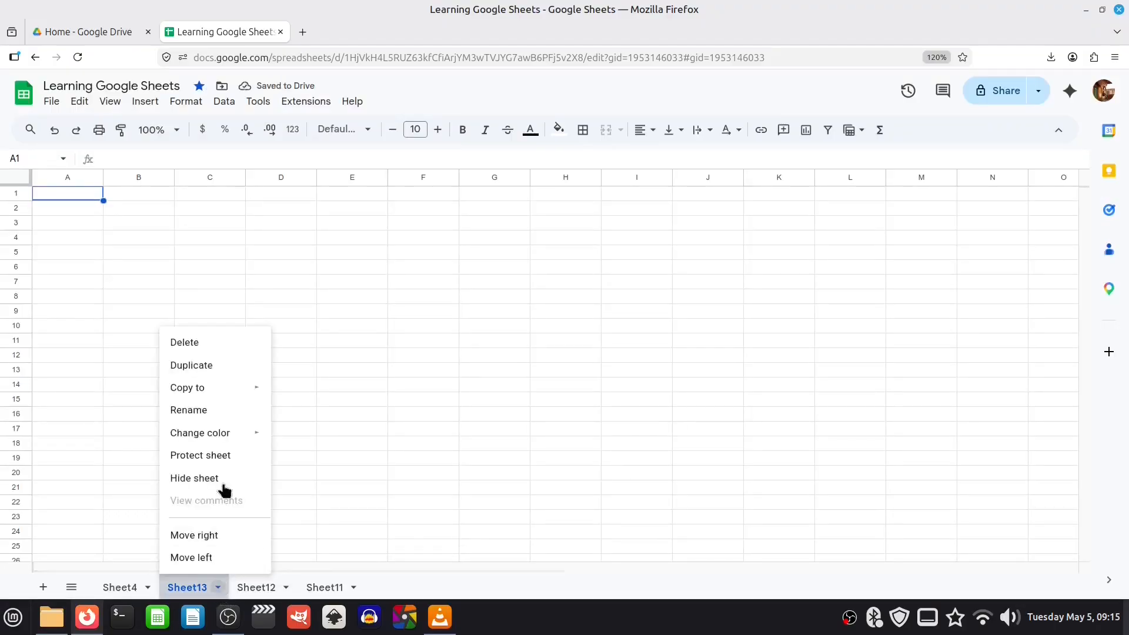
{"action": "left_click", "coordinate": [202, 344]}
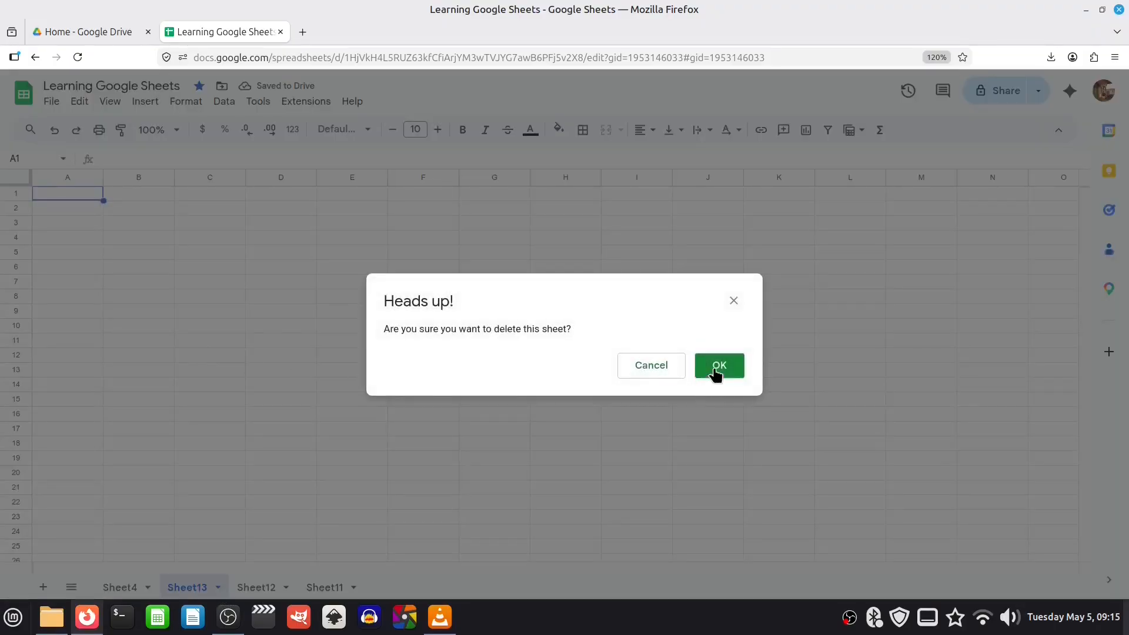
{"action": "left_click", "coordinate": [717, 371]}
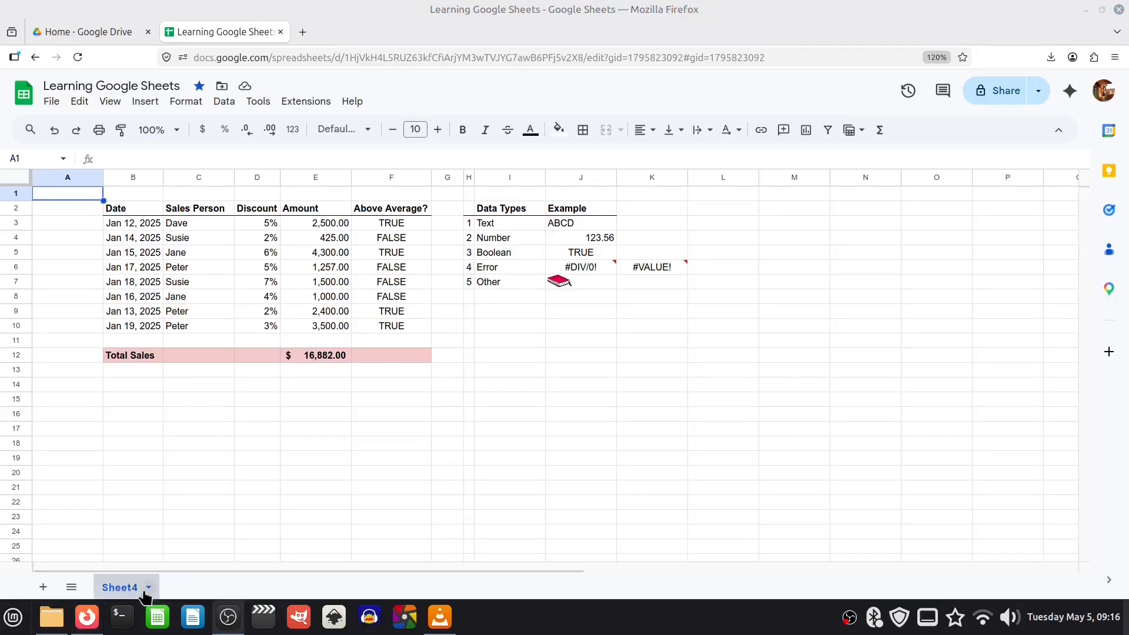
- Duplicate Sheet4 within the file, and also copy it to a new spreadsheet
{"action": "left_click", "coordinate": [148, 587]}
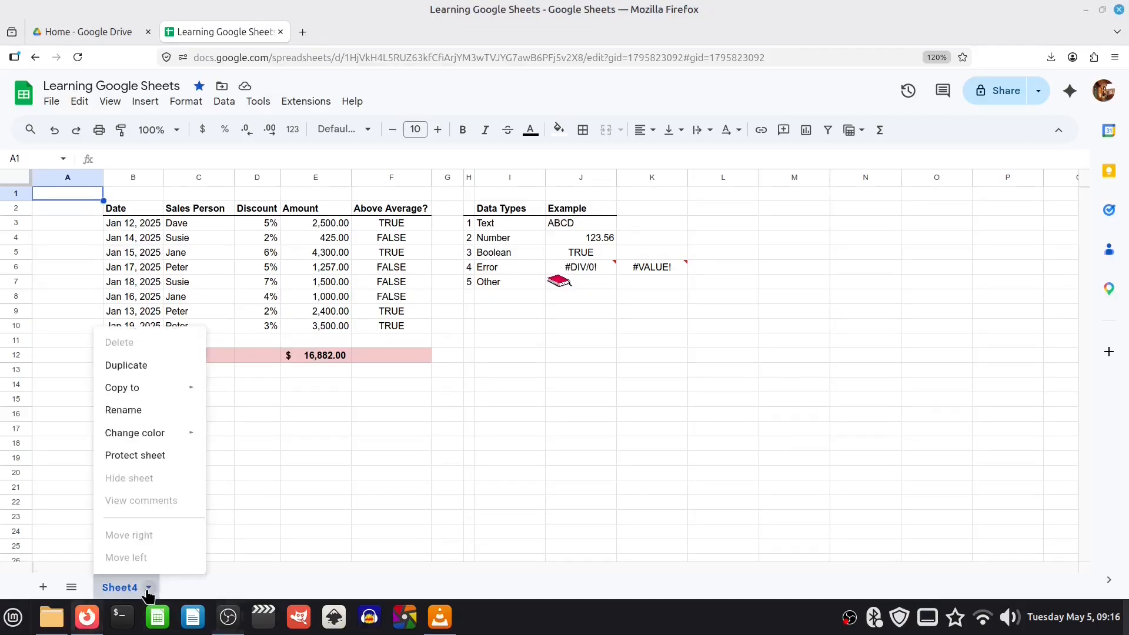
{"action": "left_click", "coordinate": [152, 365]}
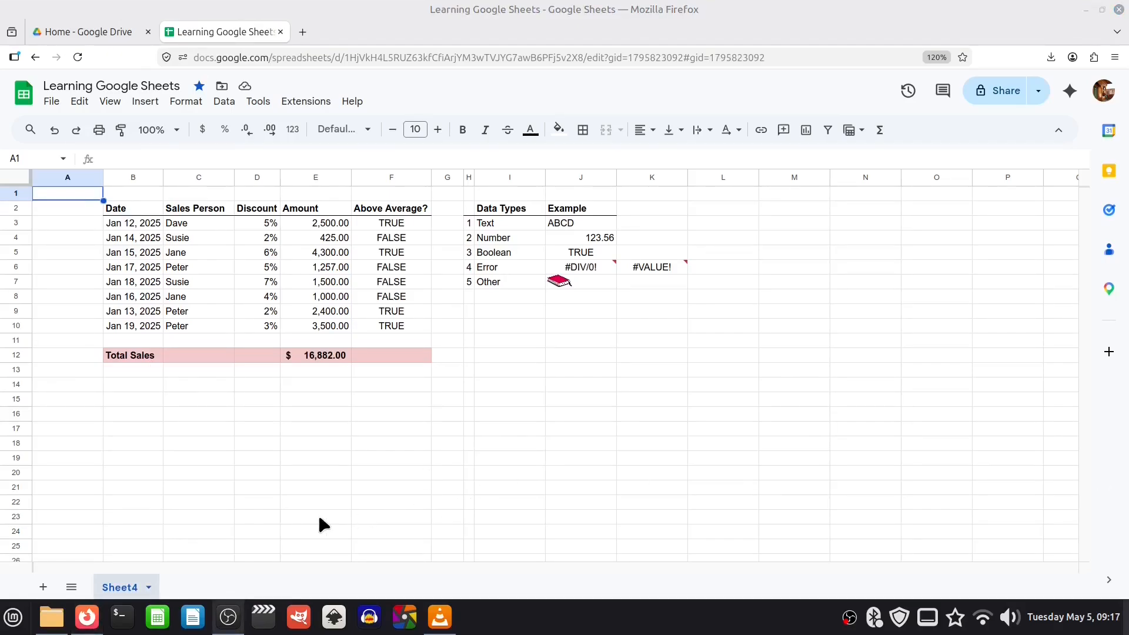
{"action": "left_click", "coordinate": [149, 587]}
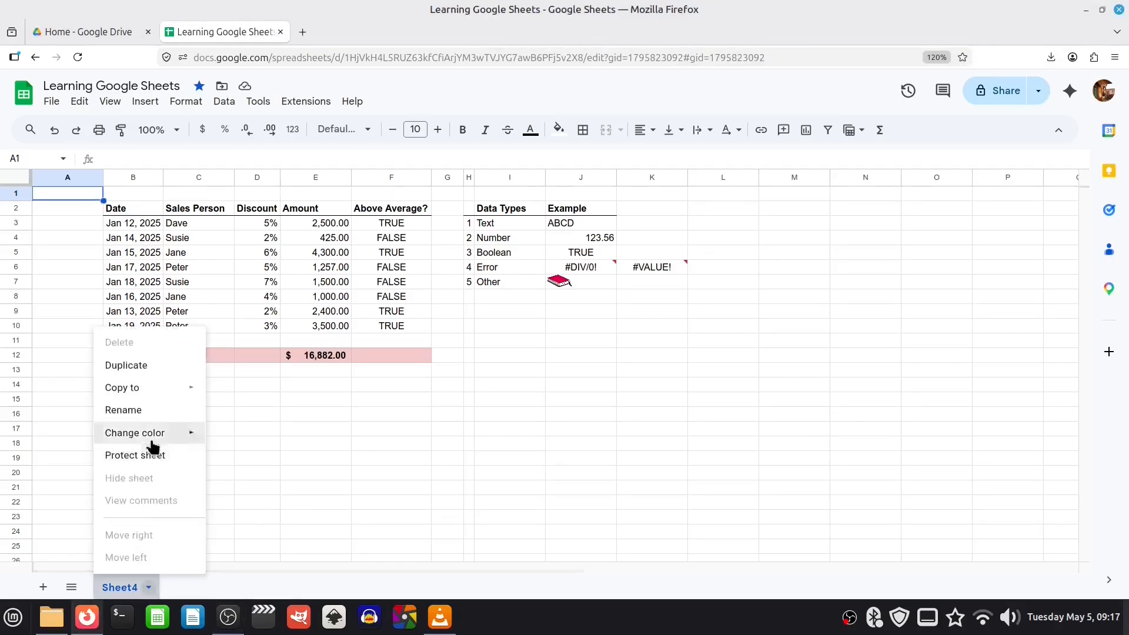
{"action": "mouse_move", "coordinate": [152, 391]}
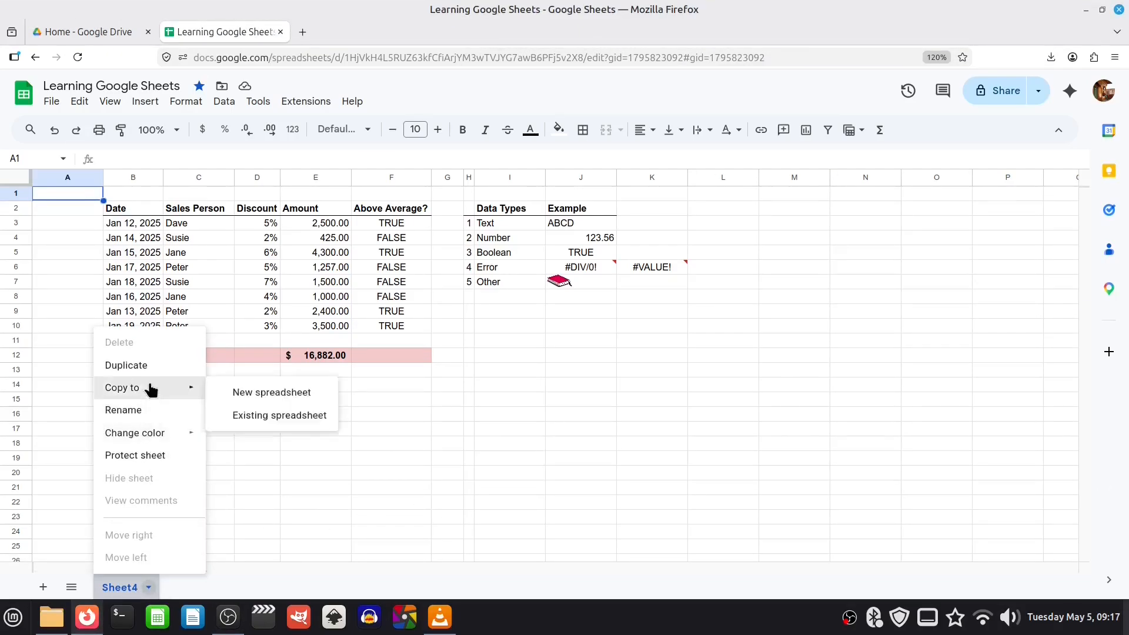
{"action": "left_click", "coordinate": [268, 393]}
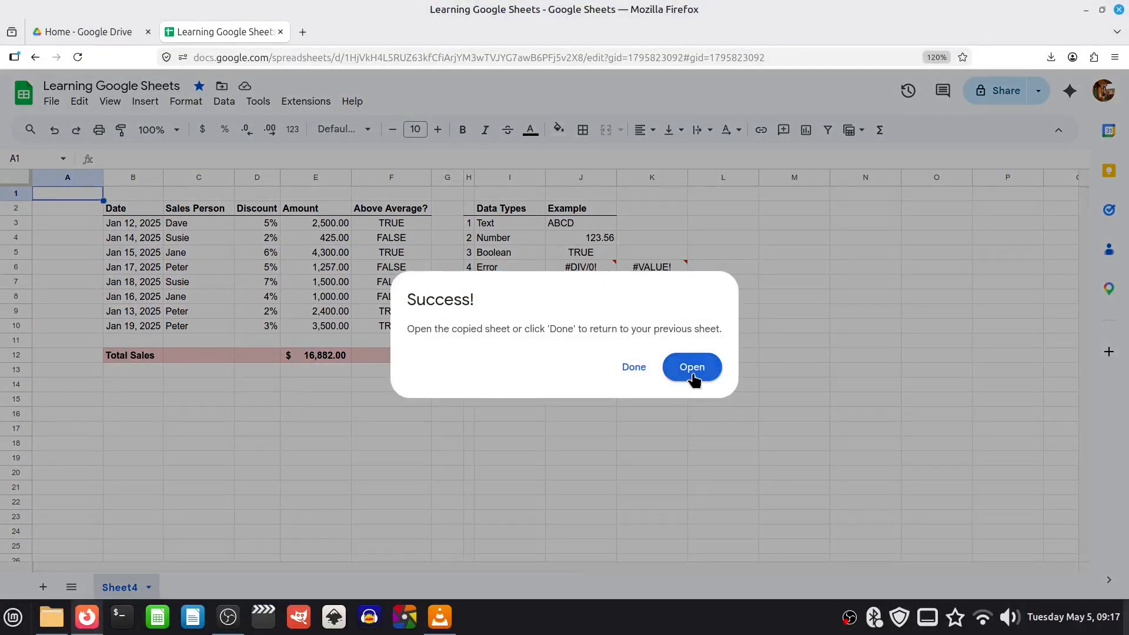
- Open the newly copied spreadsheet, and browse the existing Drive spreadsheets Sheet4 can be copied to without choosing one
{"action": "left_click", "coordinate": [693, 374]}
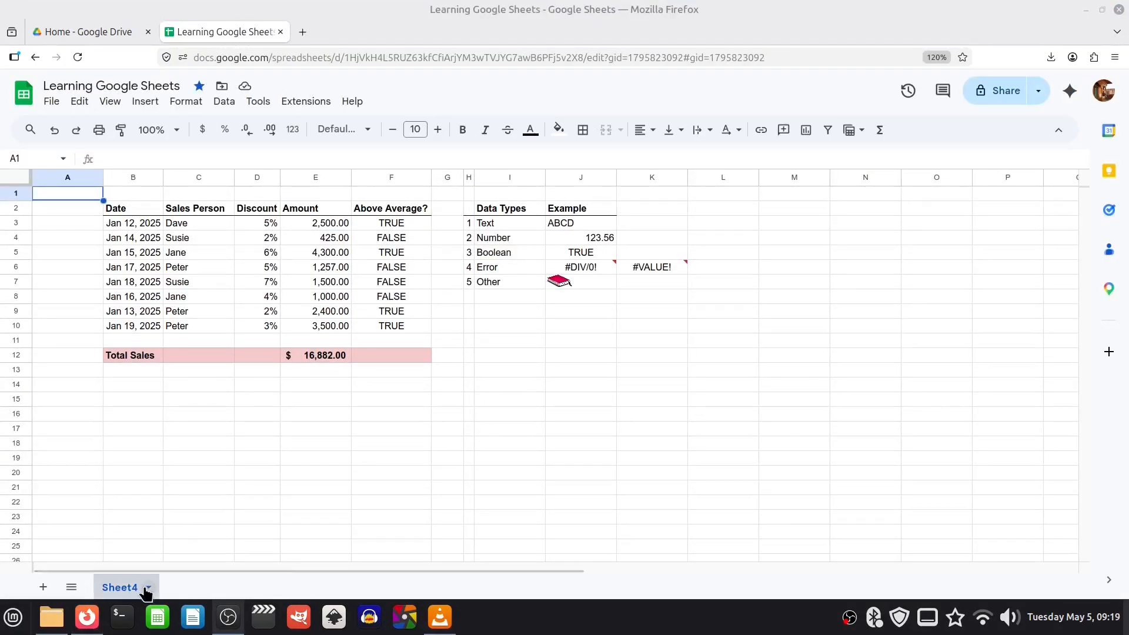
{"action": "left_click", "coordinate": [148, 588]}
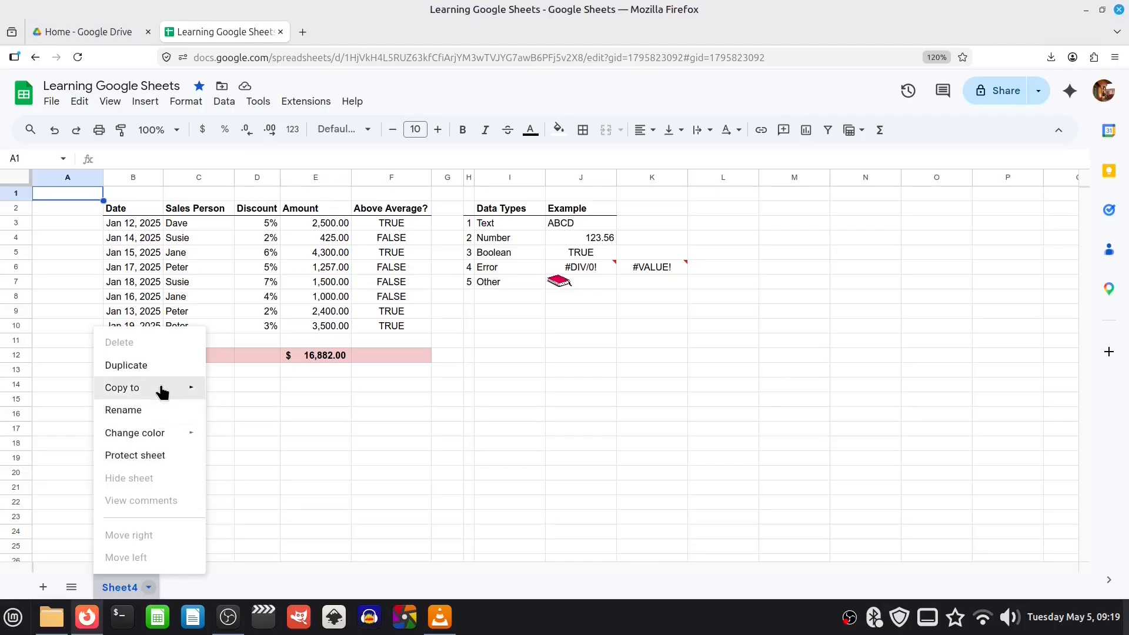
{"action": "mouse_move", "coordinate": [160, 389]}
{"action": "left_click", "coordinate": [275, 414]}
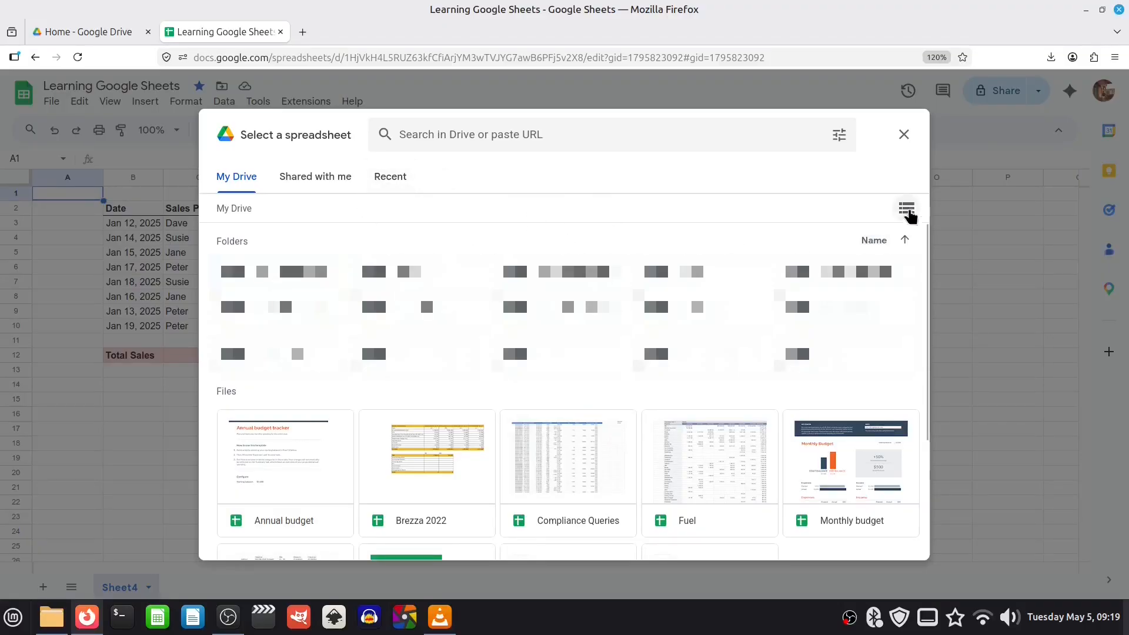
{"action": "left_click", "coordinate": [906, 141]}
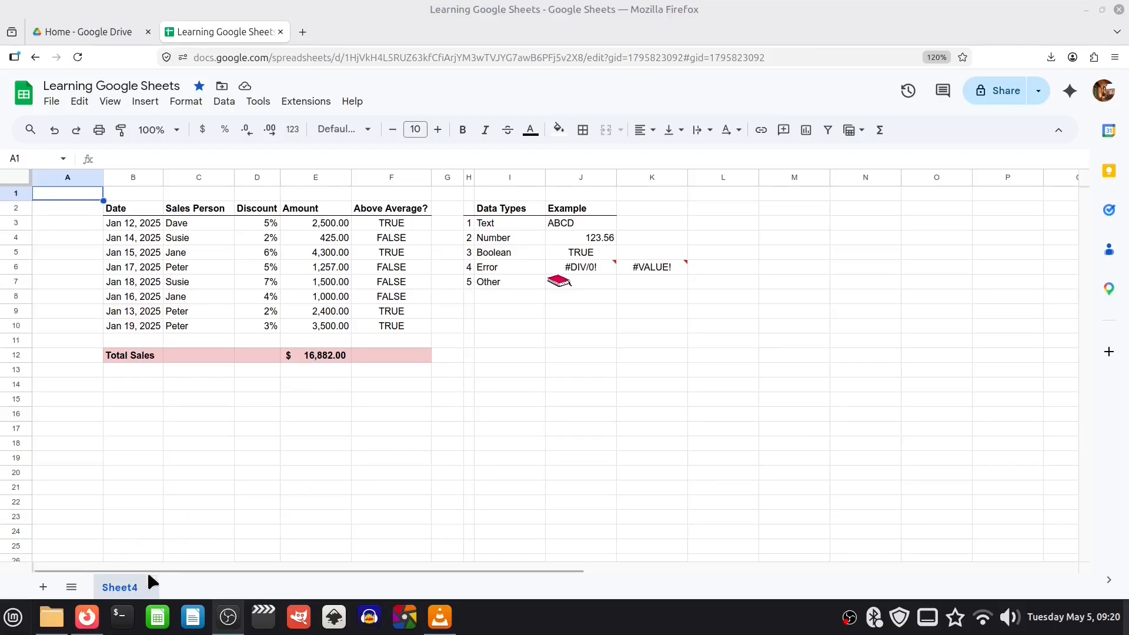
- Rename Sheet4 as Main
{"action": "left_click", "coordinate": [149, 587]}
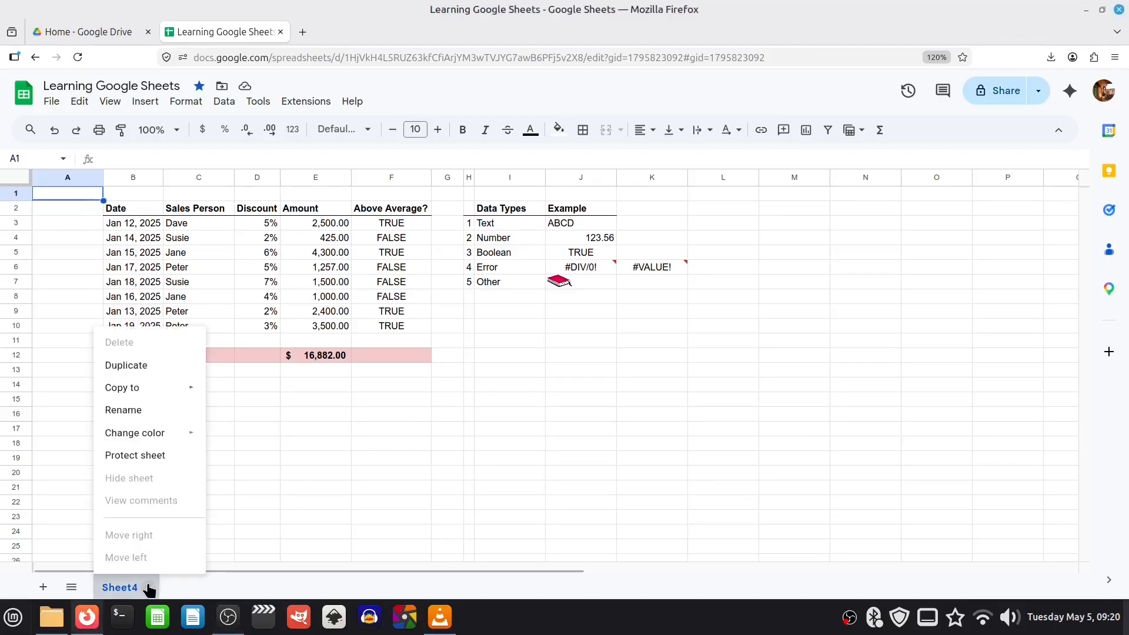
{"action": "left_click", "coordinate": [152, 410]}
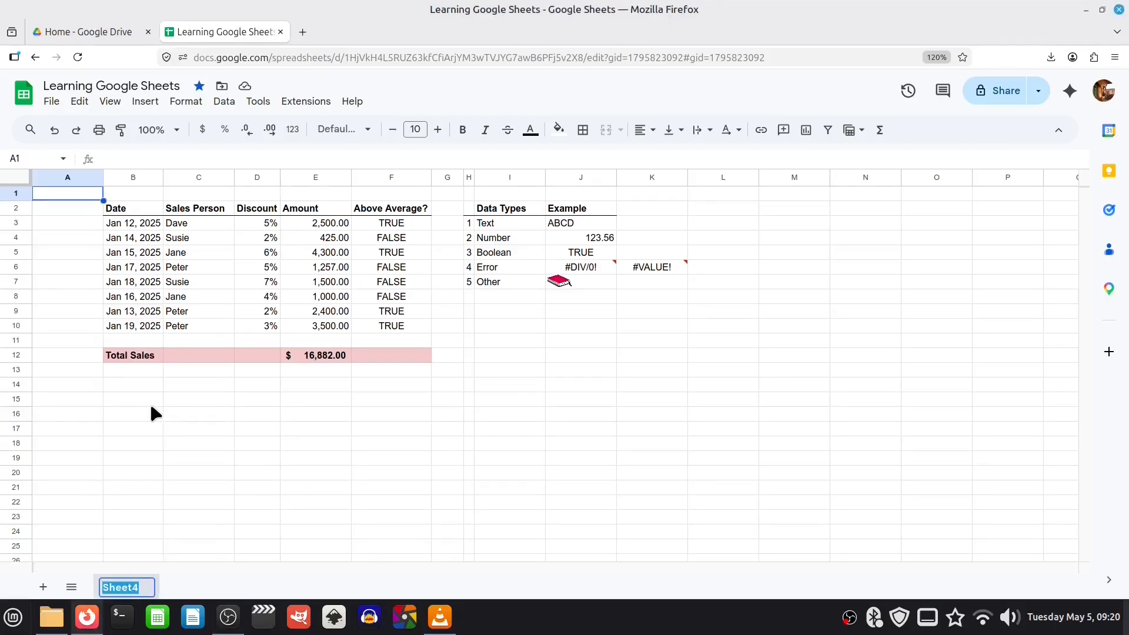
{"action": "type", "text": "Main"}
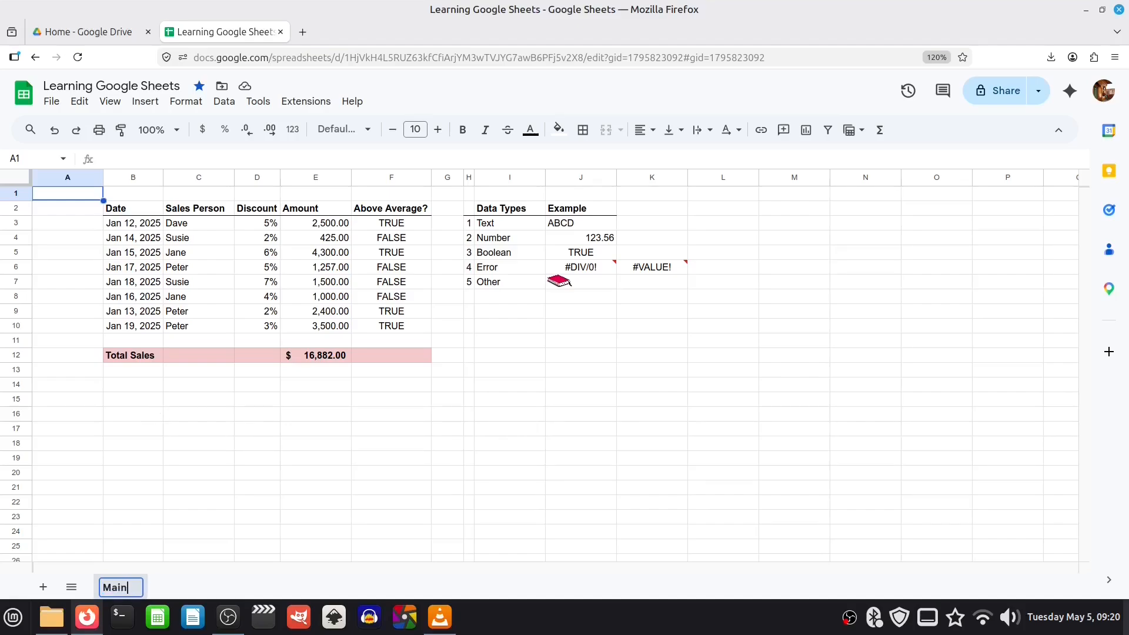
{"action": "key", "text": "Return"}
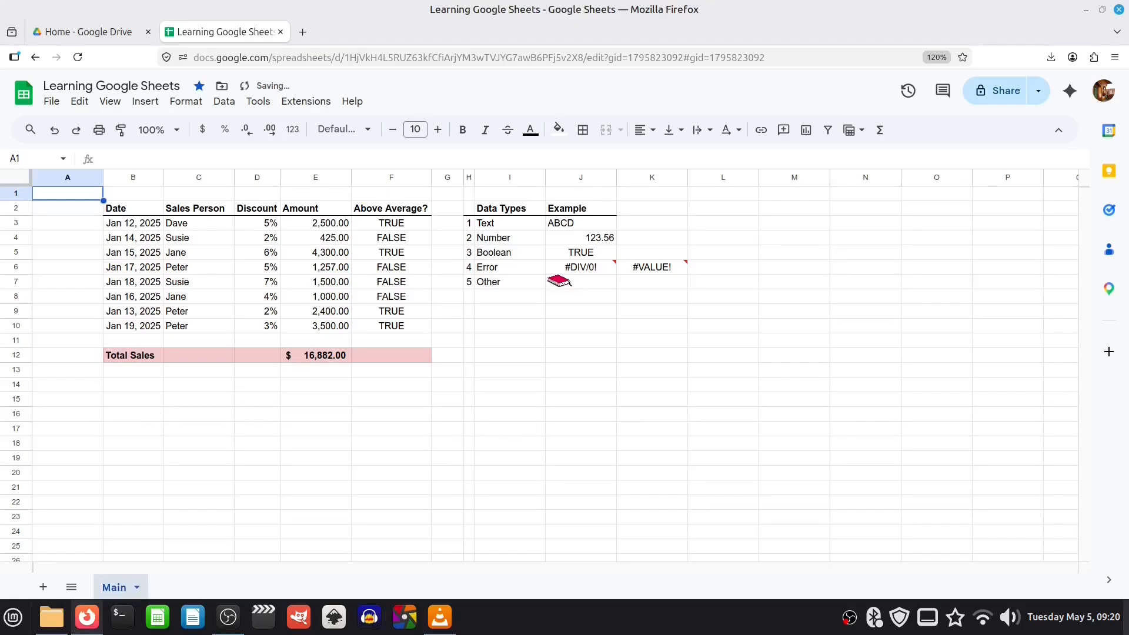
- Rename the Main sheet back to Sheet4
{"action": "double_click", "coordinate": [119, 588]}
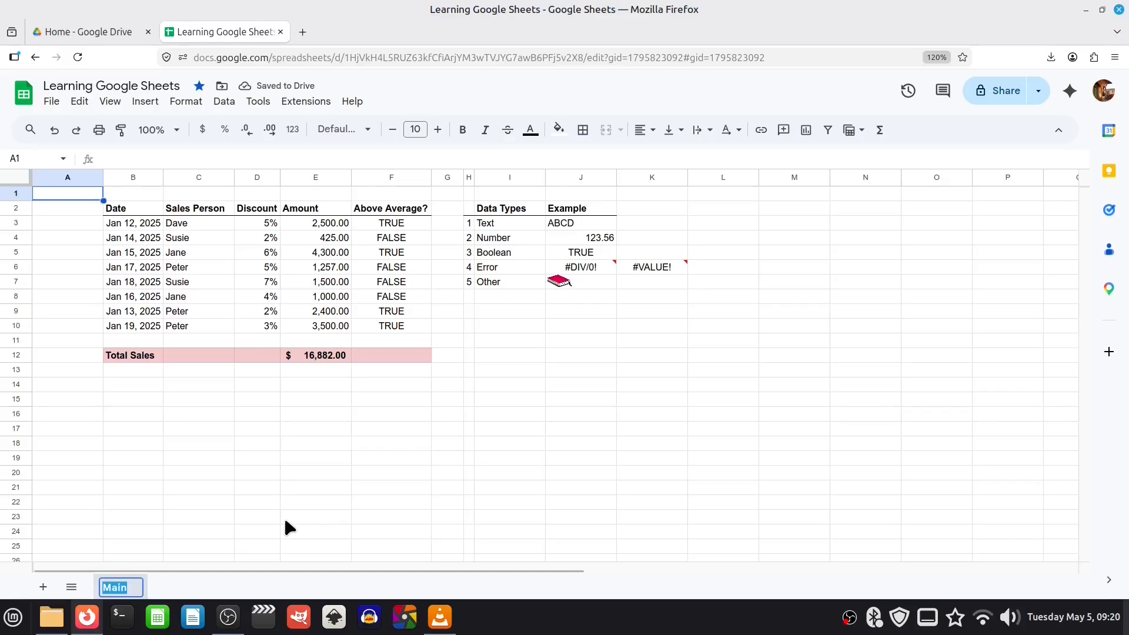
{"action": "type", "text": "Sheet4"}
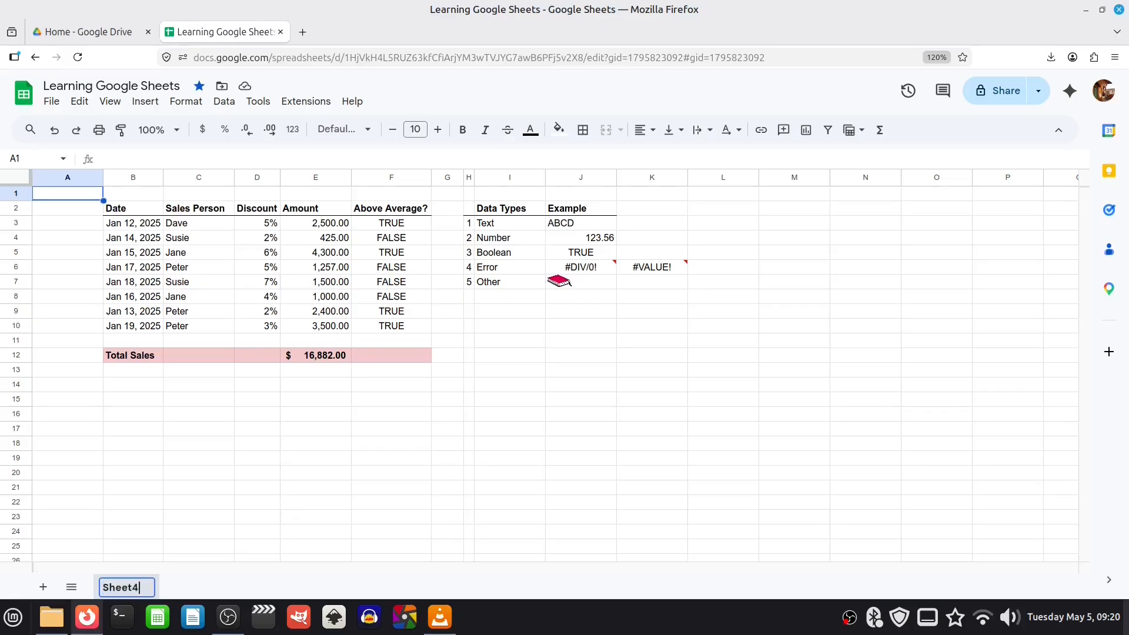
{"action": "key", "text": "Return"}
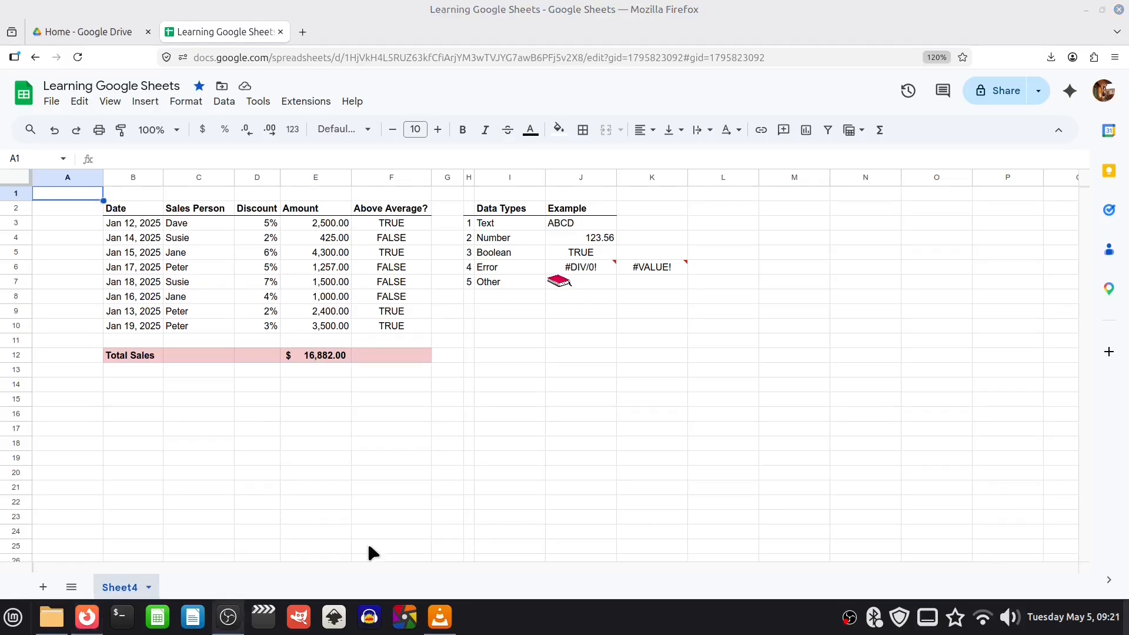
- Set the tab color of Sheet4 to orange
{"action": "left_click", "coordinate": [147, 588]}
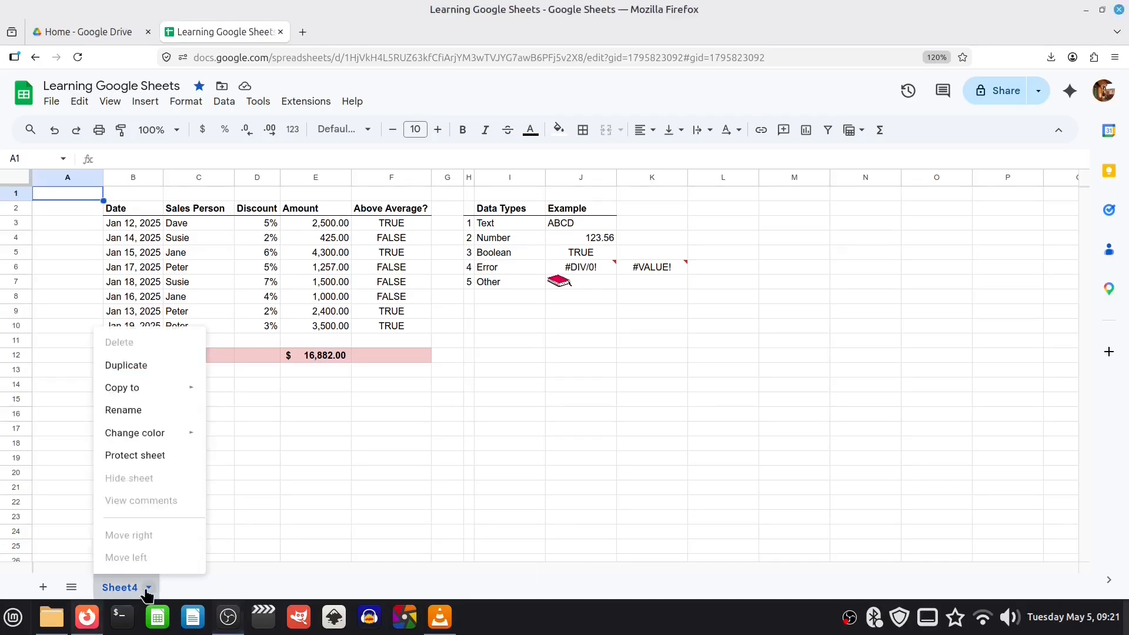
{"action": "mouse_move", "coordinate": [160, 433]}
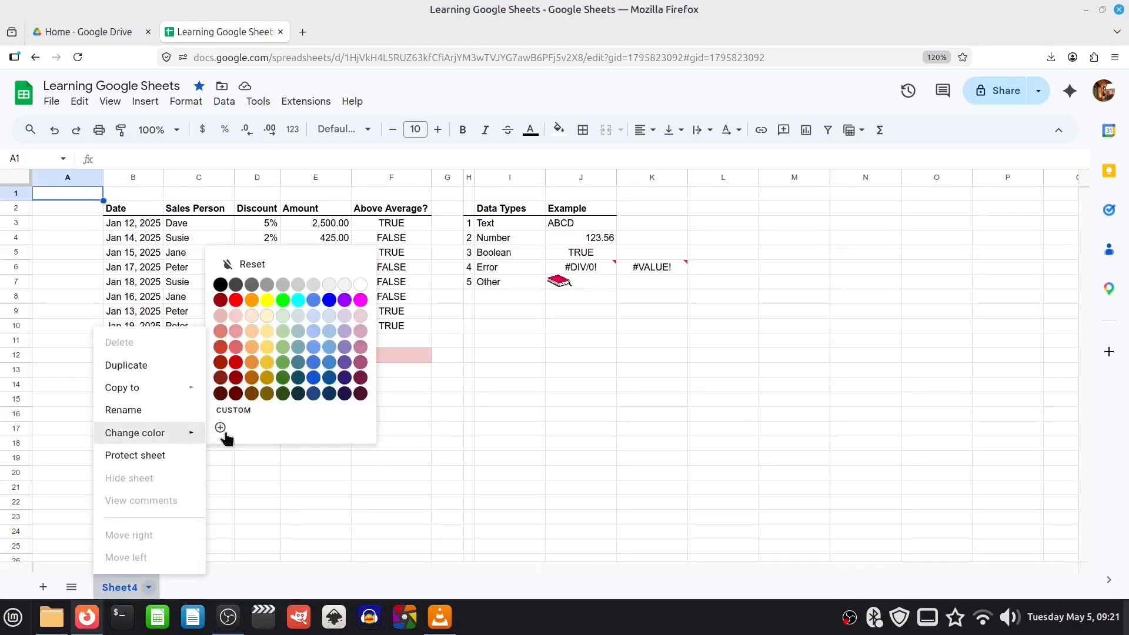
{"action": "left_click", "coordinate": [250, 300]}
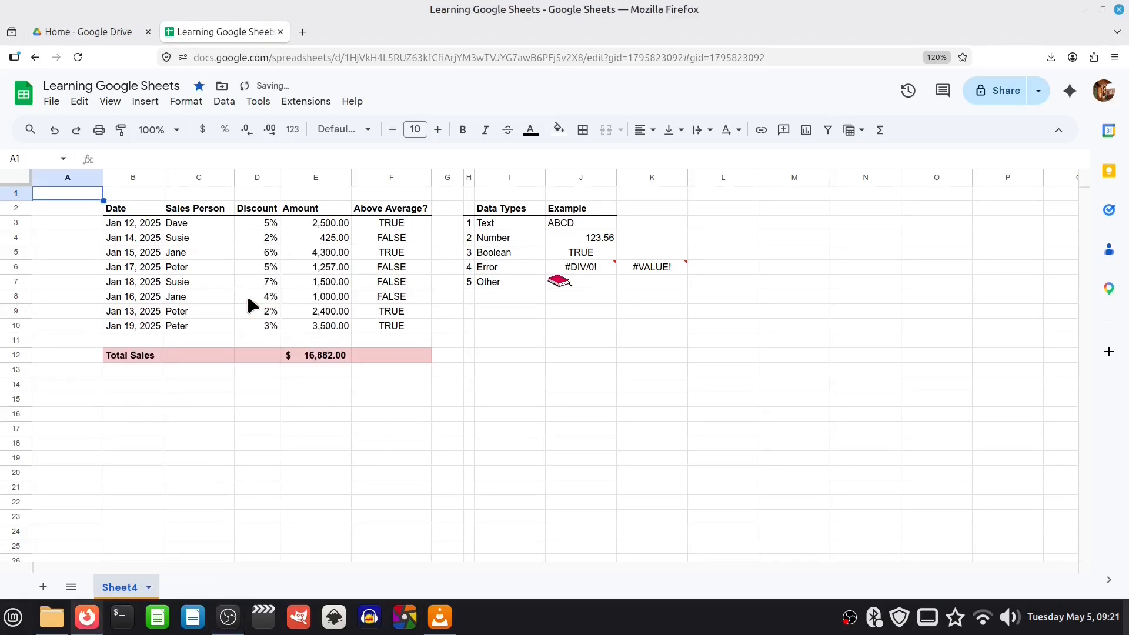
- Add a blank sheet after Sheet4, and switch to Sheet4 and back to compare their tab colors
{"action": "left_click", "coordinate": [42, 587]}
{"action": "left_click", "coordinate": [120, 587]}
{"action": "left_click", "coordinate": [187, 587]}
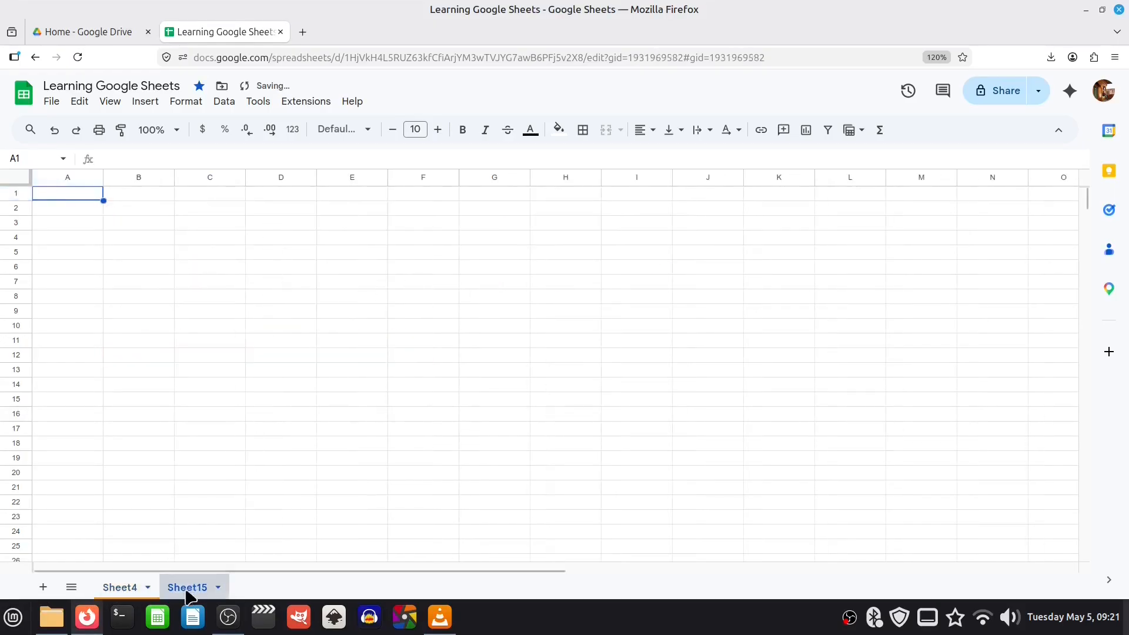
- Delete the blank Sheet15 from the spreadsheet
{"action": "left_click", "coordinate": [217, 587]}
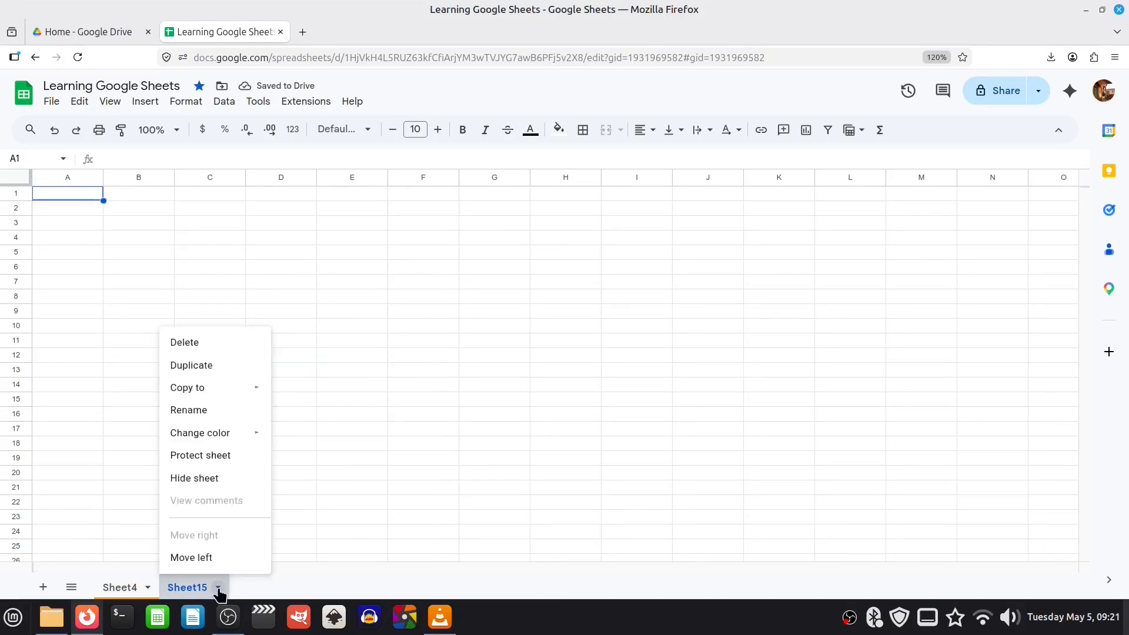
{"action": "left_click", "coordinate": [203, 342]}
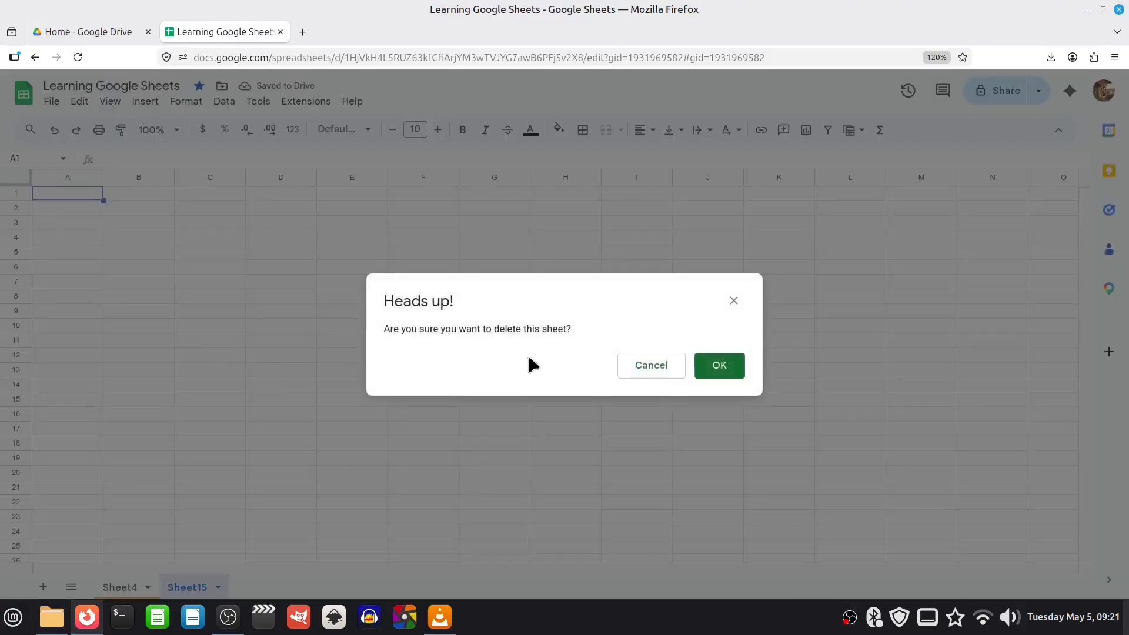
{"action": "left_click", "coordinate": [695, 367]}
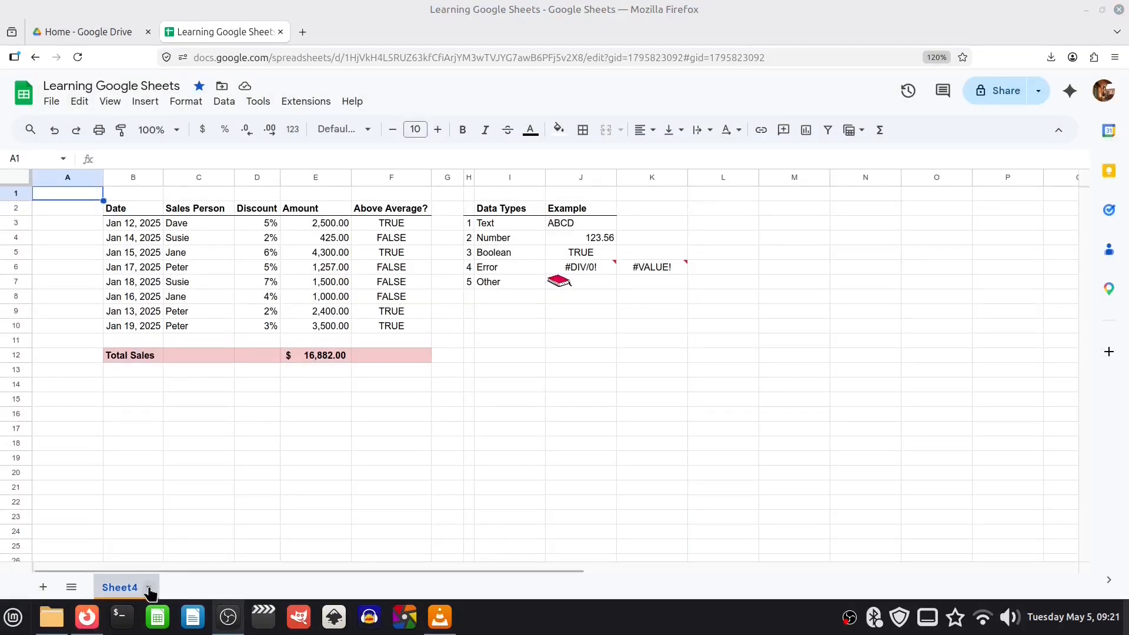
- View the protection settings for Sheet4, and close them without setting permissions
{"action": "left_click", "coordinate": [150, 587]}
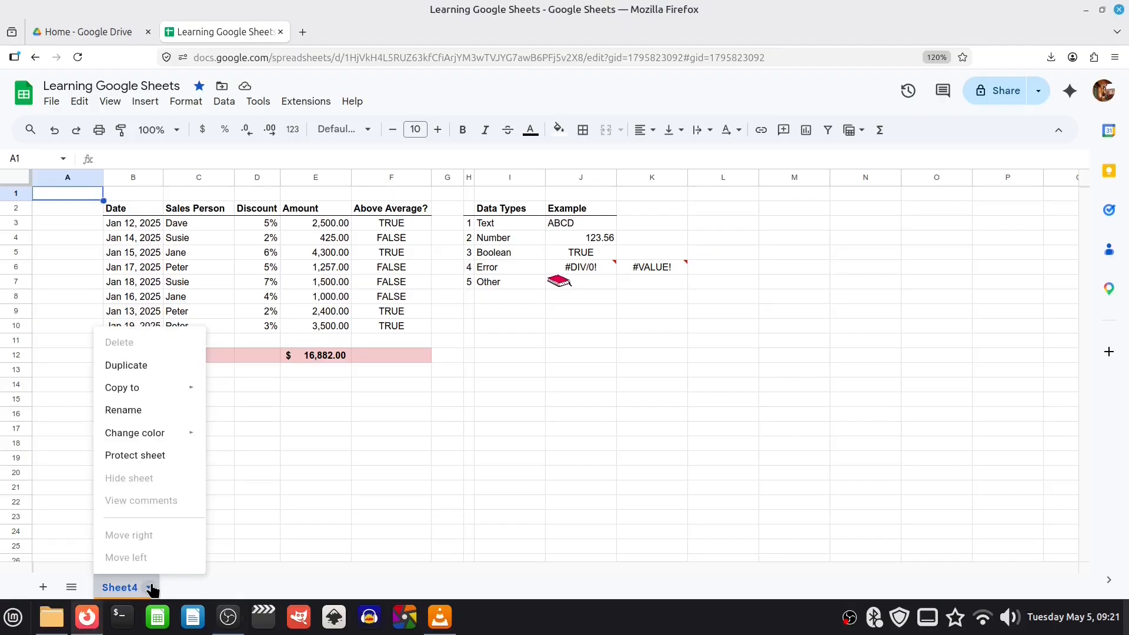
{"action": "left_click", "coordinate": [146, 455]}
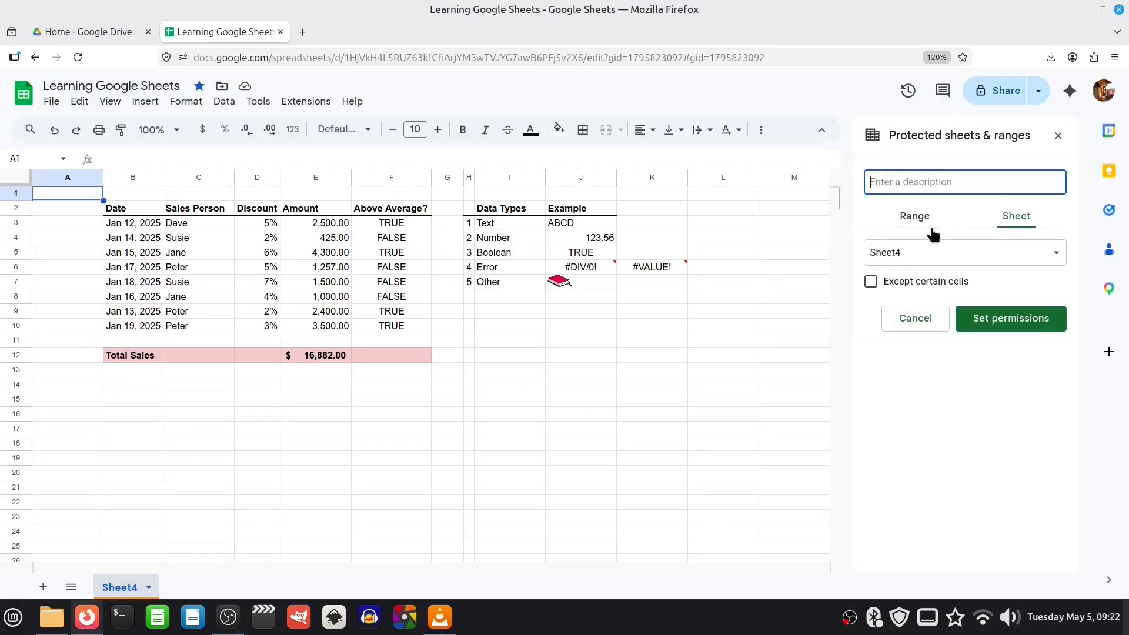
{"action": "left_click", "coordinate": [1058, 136]}
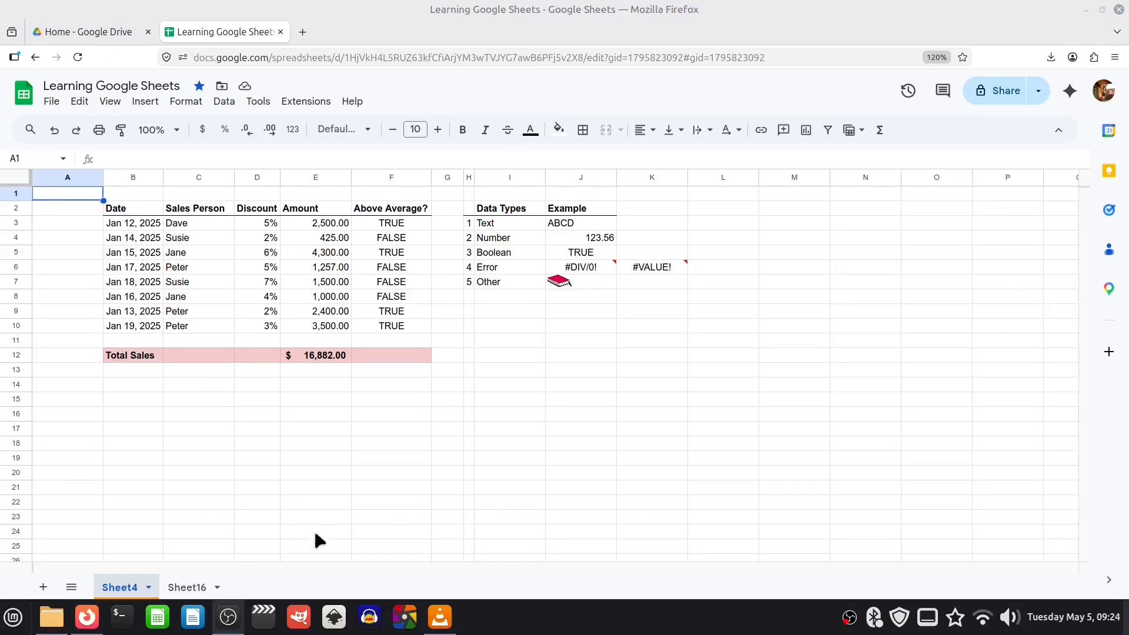
- Hide Sheet16, and unhide it again from the list of all sheets
{"action": "left_click", "coordinate": [217, 588]}
{"action": "left_click", "coordinate": [218, 588]}
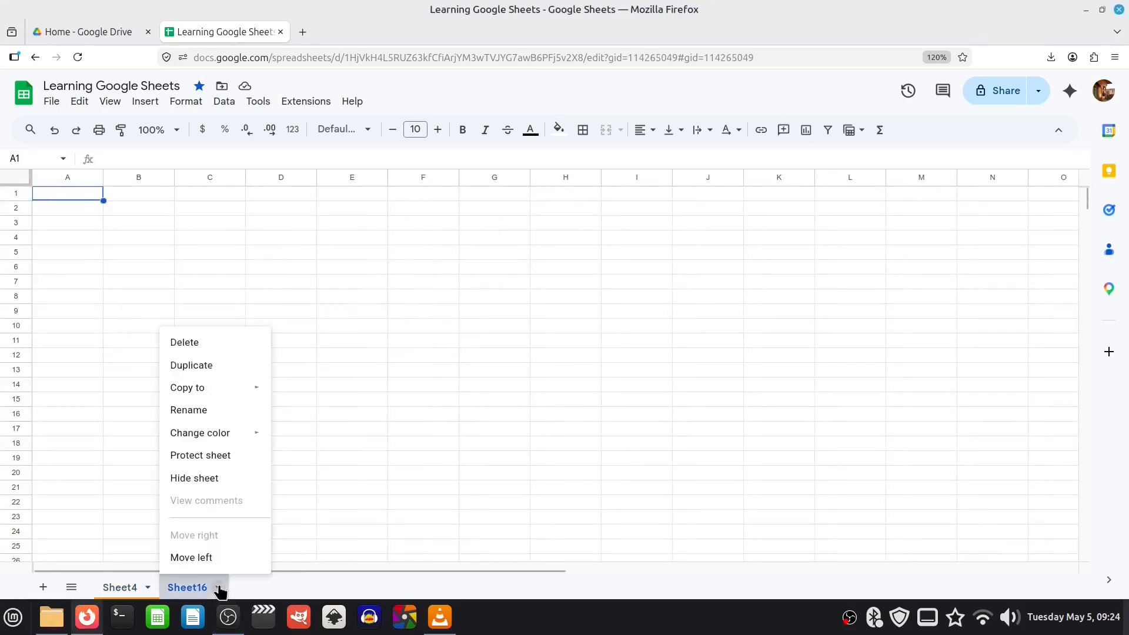
{"action": "left_click", "coordinate": [187, 479]}
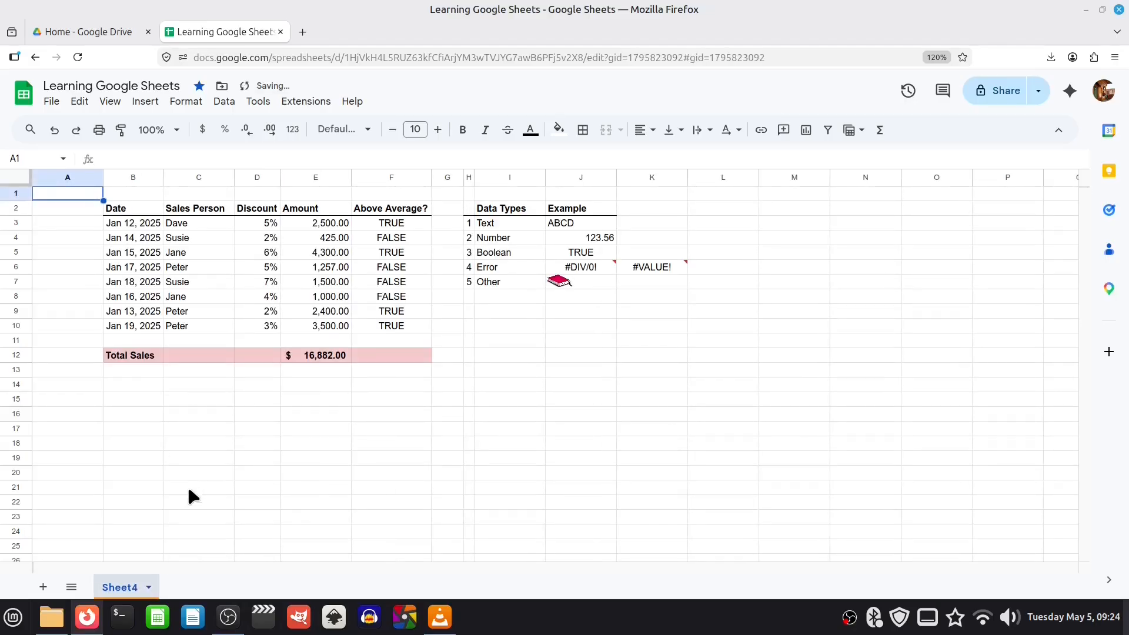
{"action": "left_click", "coordinate": [71, 588]}
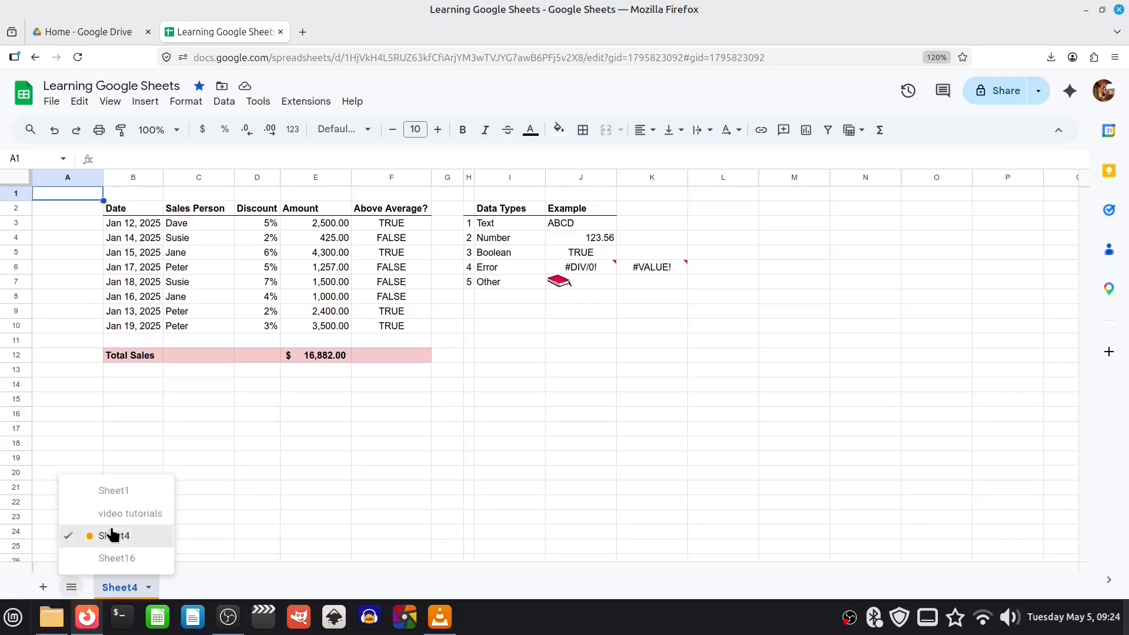
{"action": "left_click", "coordinate": [107, 558]}
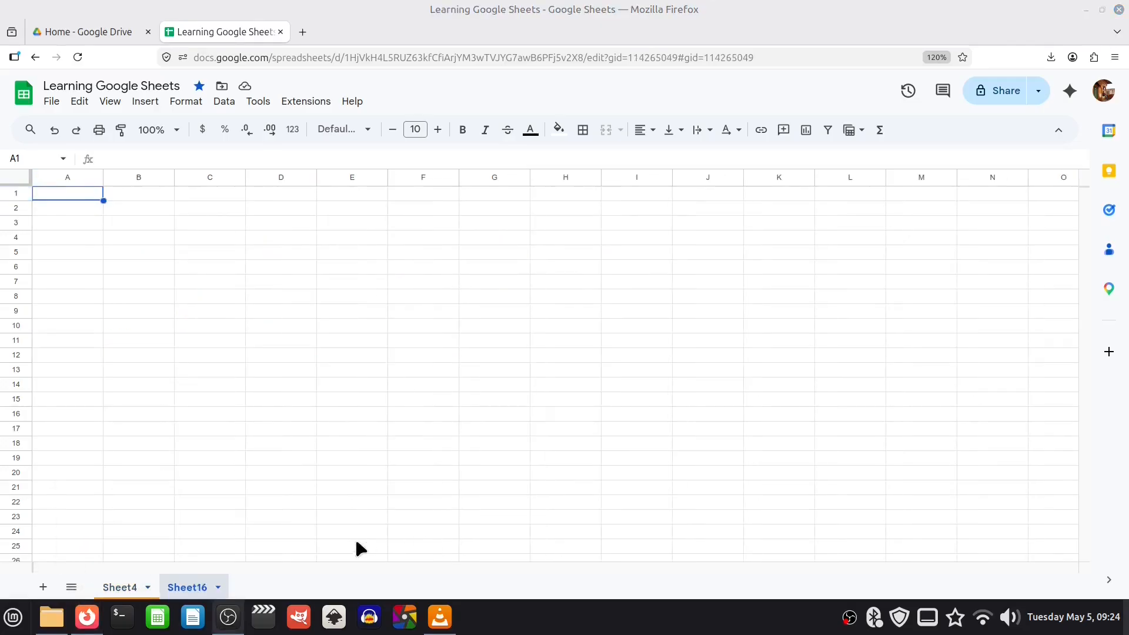
- Practice reordering sheets by moving Sheet16 before Sheet4 and back after it
{"action": "left_click", "coordinate": [219, 587]}
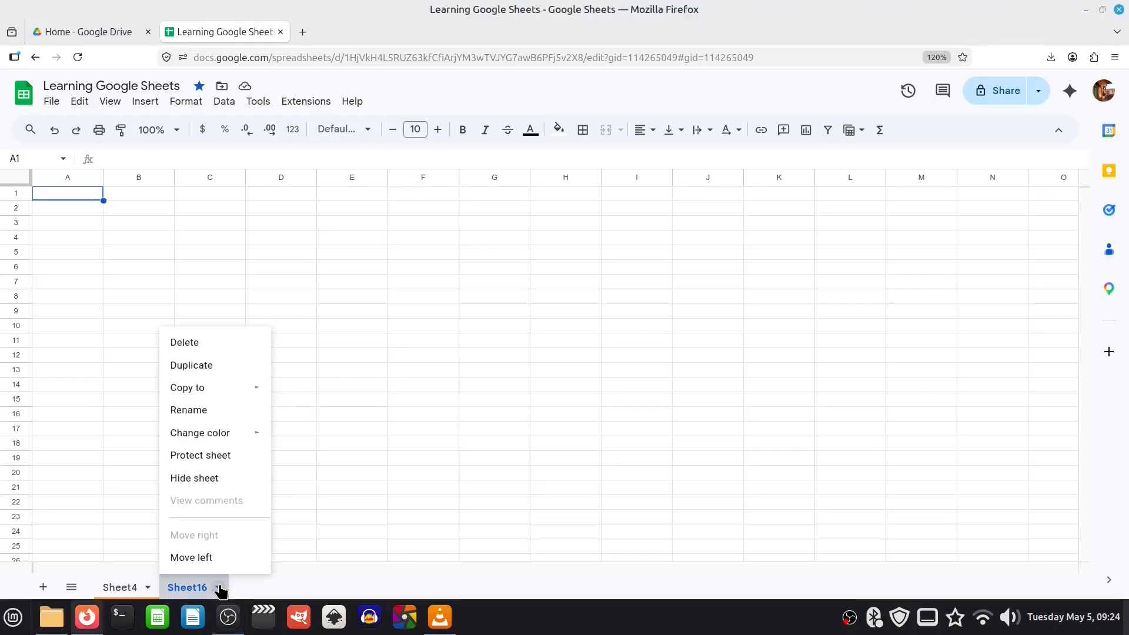
{"action": "left_click", "coordinate": [209, 559]}
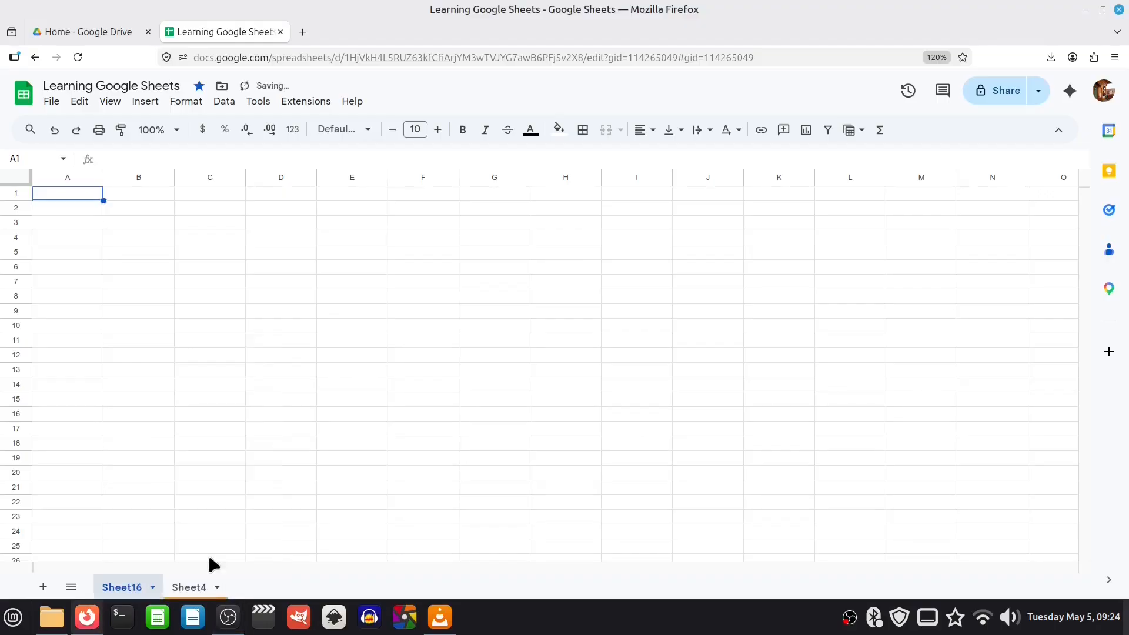
{"action": "left_click", "coordinate": [152, 587]}
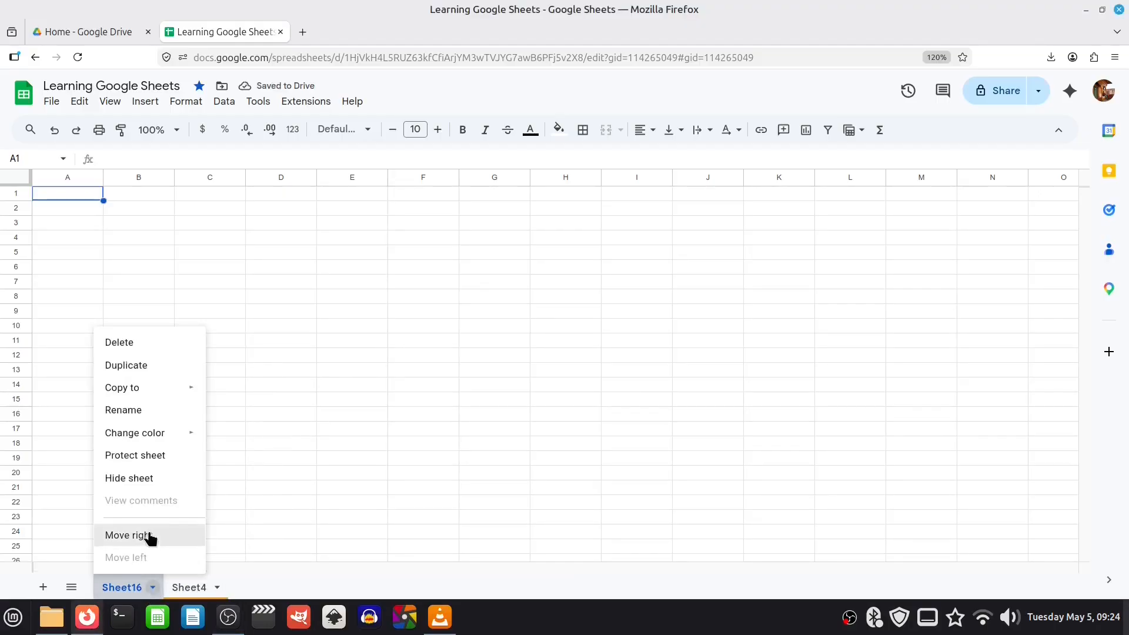
{"action": "left_click", "coordinate": [146, 545]}
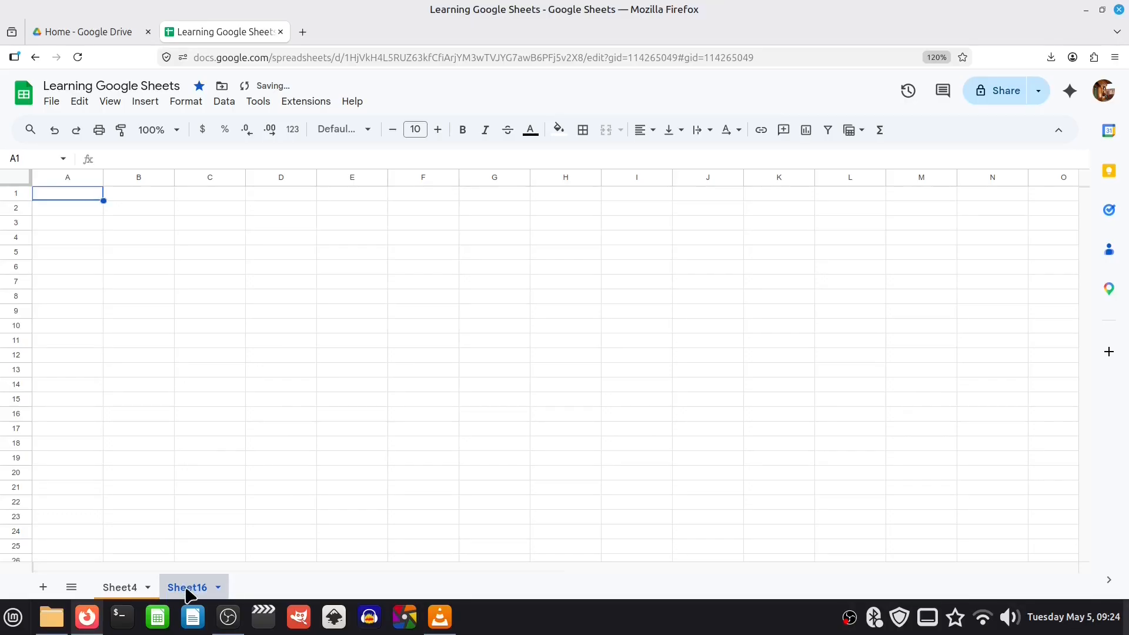
{"action": "left_click_drag", "start_coordinate": [187, 593], "coordinate": [161, 586]}
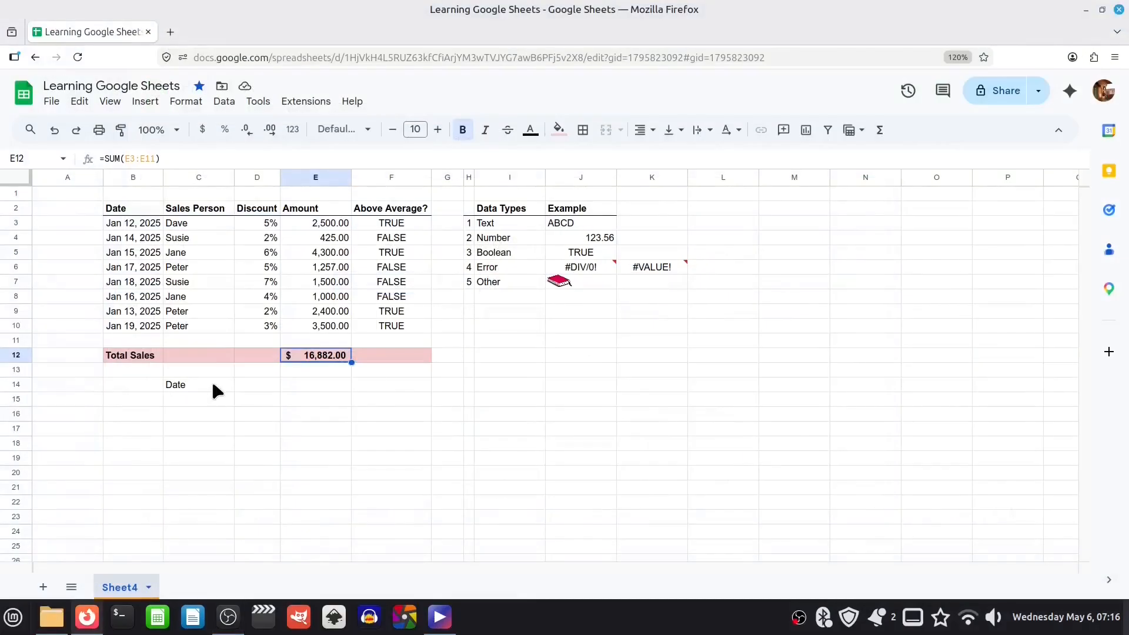
- Replace the text in cell C14 with Discount
{"action": "left_click", "coordinate": [213, 385]}
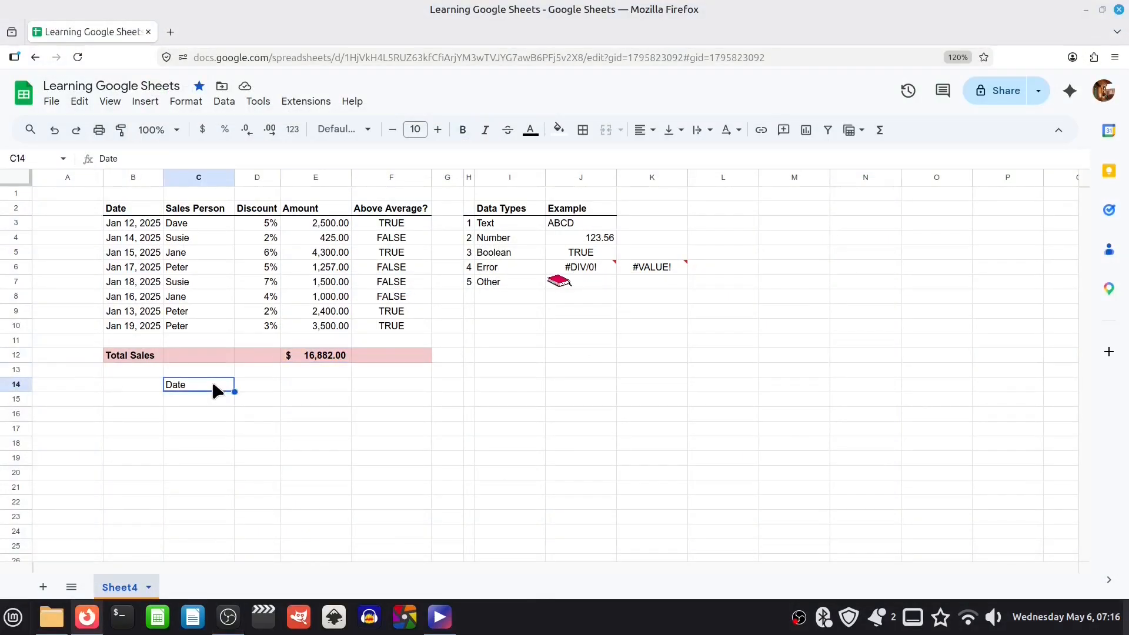
{"action": "type", "text": "Discoun"}
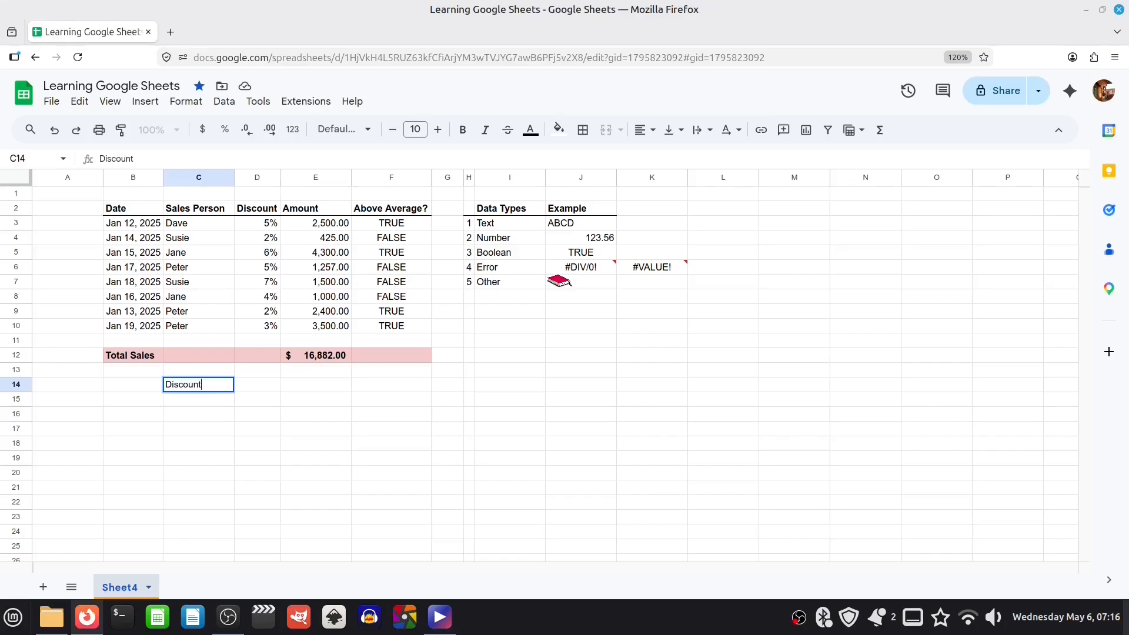
{"action": "key", "text": "Return"}
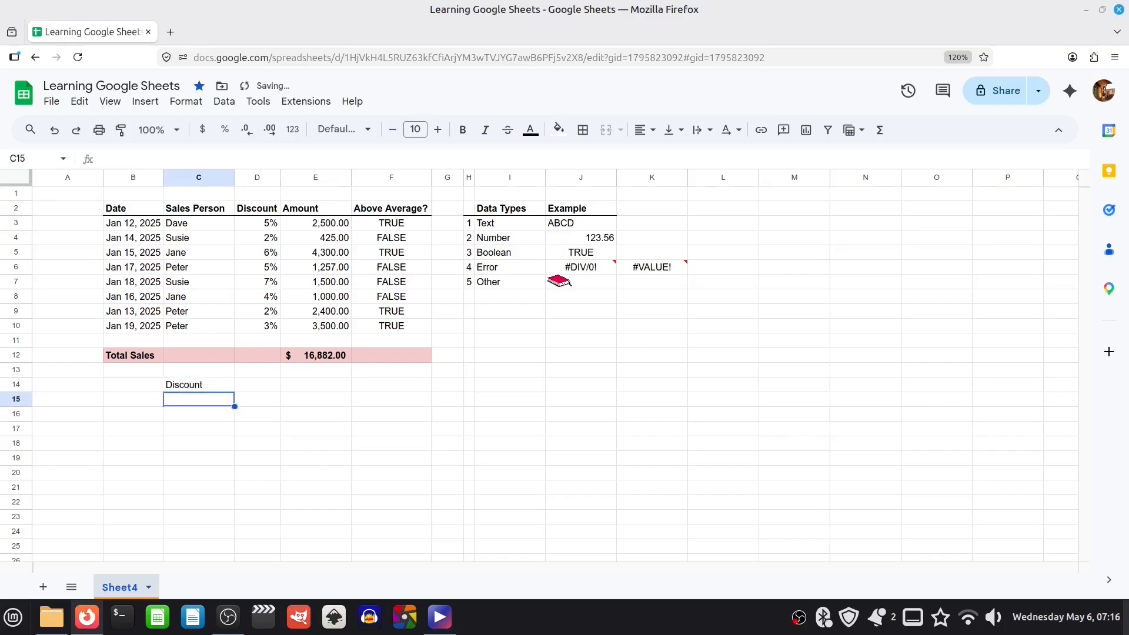
- Replace the content of cell C14 with Date, and undo the last entry
{"action": "left_click", "coordinate": [204, 383]}
{"action": "type", "text": "Date"}
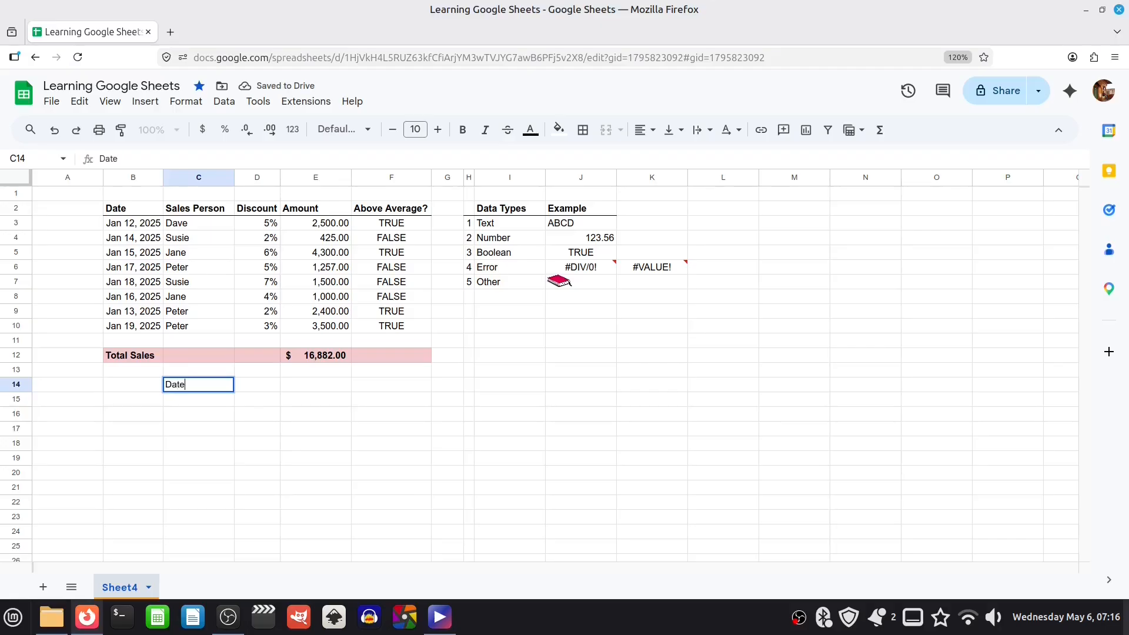
{"action": "key", "text": "Return"}
{"action": "key", "text": "ctrl+z"}
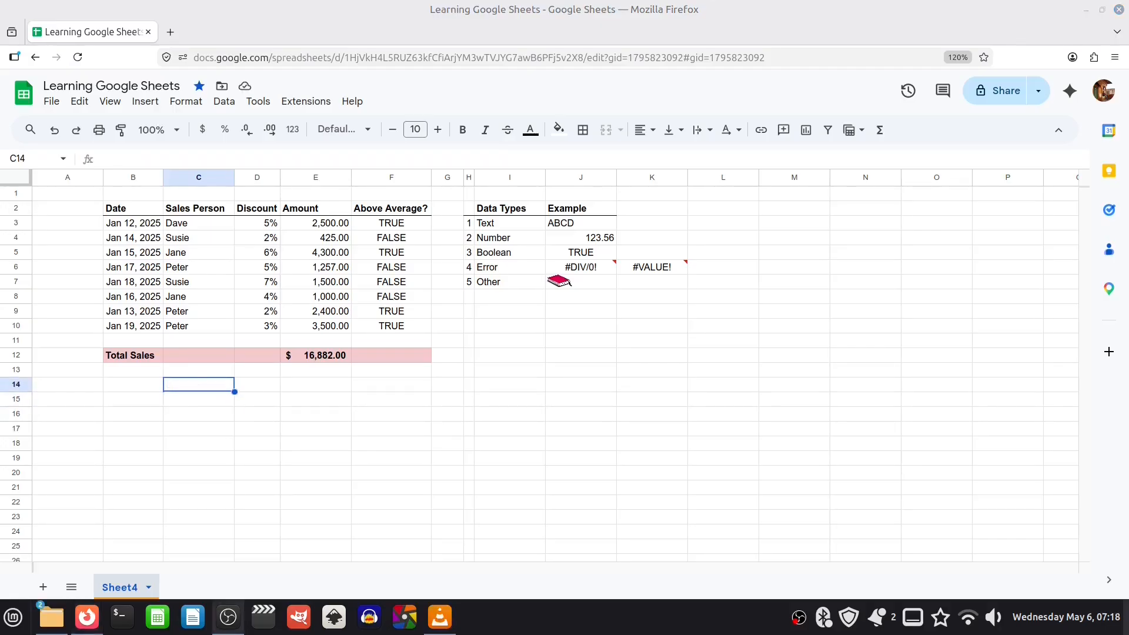
- Change the header text in cell C2 to Sales Man
{"action": "left_click", "coordinate": [201, 205]}
{"action": "left_click_drag", "start_coordinate": [100, 156], "coordinate": [123, 158]}
{"action": "type", "text": "Man"}
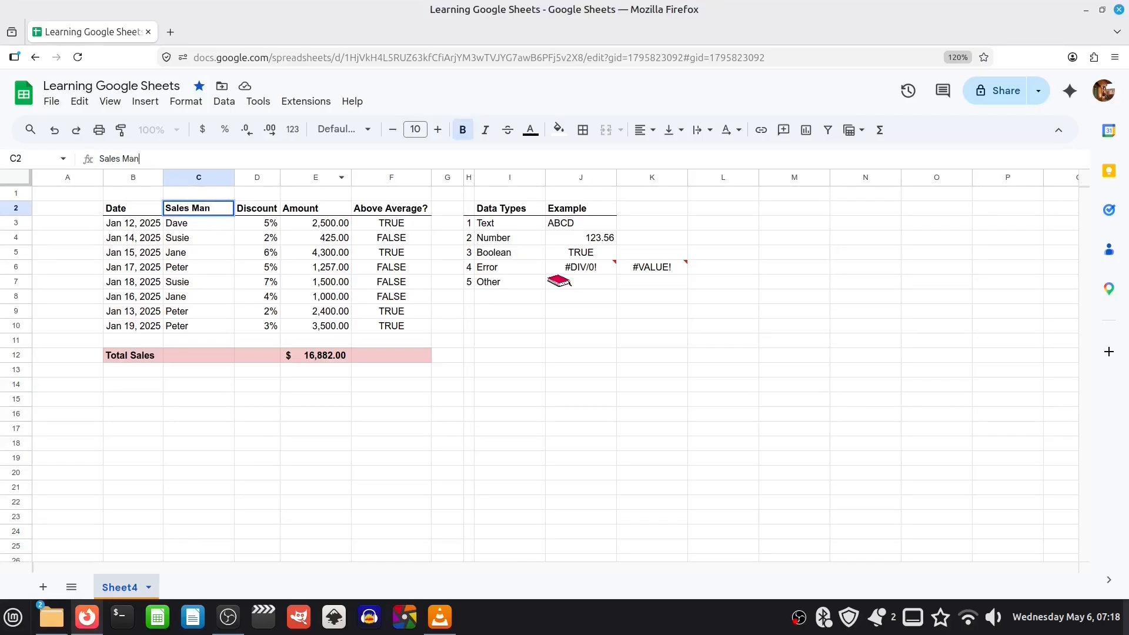
{"action": "key", "text": "Return"}
- Edit the header in cell C2 directly in the cell so it reads Sales Person
{"action": "left_click", "coordinate": [213, 211]}
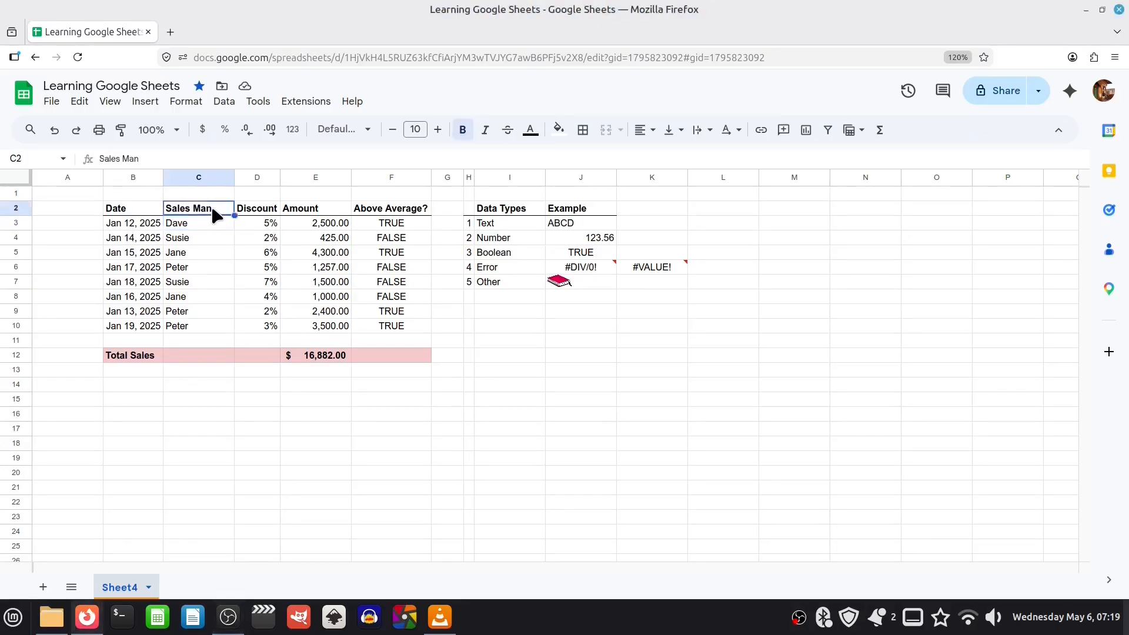
{"action": "double_click", "coordinate": [212, 210]}
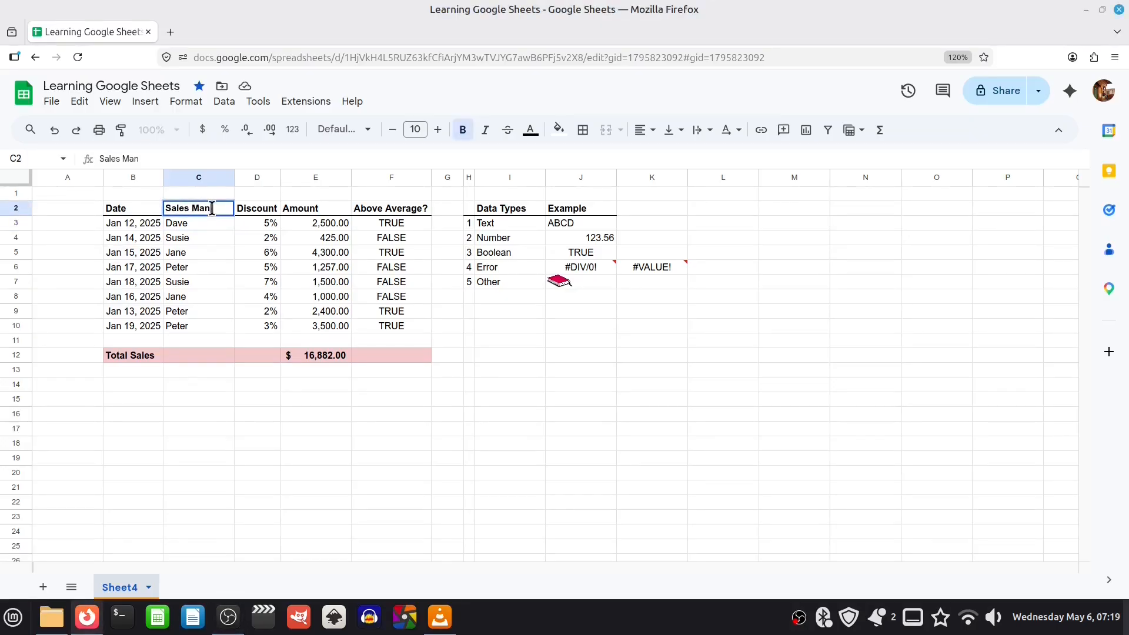
{"action": "key", "text": "BackSpace"}
{"action": "key", "text": "BackSpace"}
{"action": "key", "text": "BackSpace"}
{"action": "type", "text": "Person"}
{"action": "key", "text": "Return"}
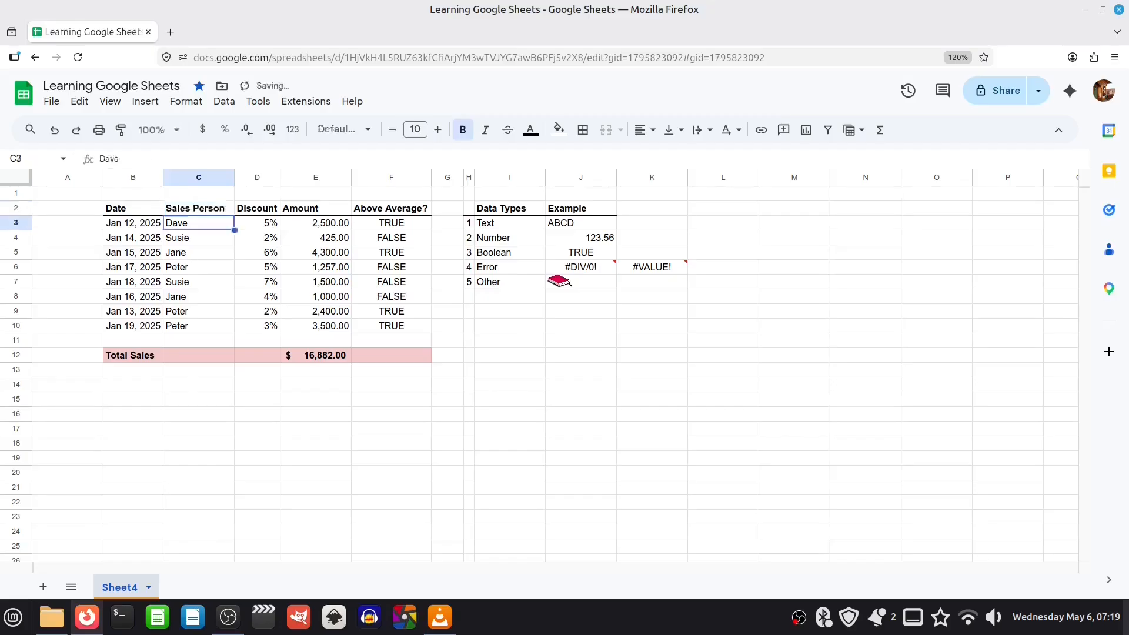
- Clear the Above Average? results in F4:F10 and refill them by extending the formula in F3 down to F10
{"action": "left_click_drag", "start_coordinate": [384, 241], "coordinate": [385, 328]}
{"action": "key", "text": "Delete"}
{"action": "left_click", "coordinate": [392, 225]}
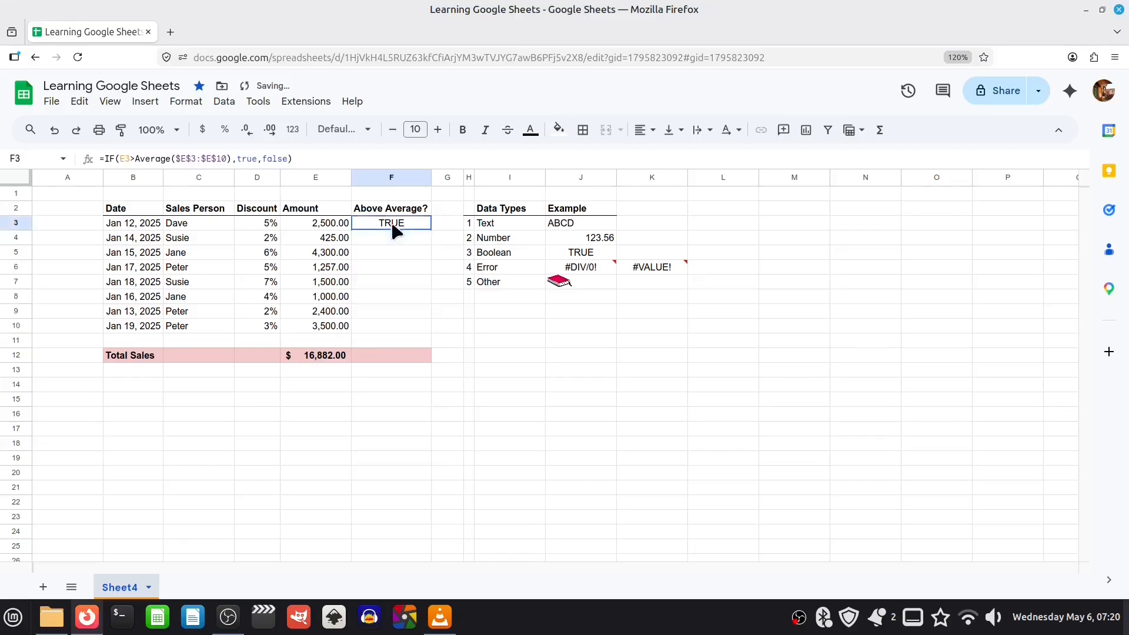
{"action": "left_click_drag", "start_coordinate": [432, 230], "coordinate": [426, 320]}
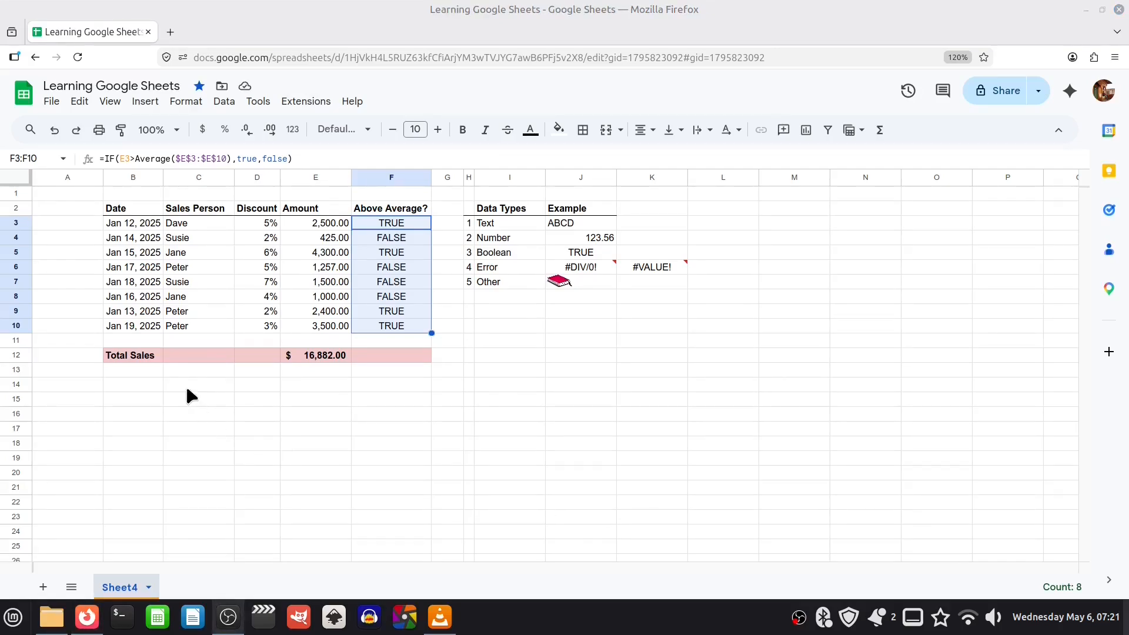
- Enter 1 and 2 in cells C14 and C15, and autofill the number series down to C22
{"action": "left_click", "coordinate": [187, 382]}
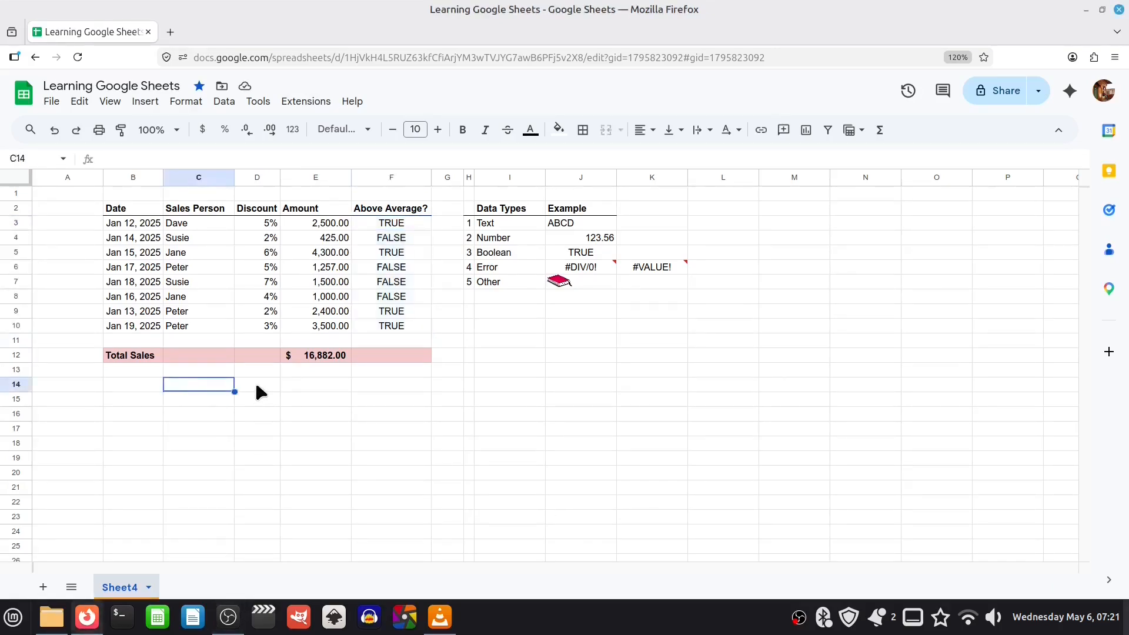
{"action": "type", "text": "1"}
{"action": "key", "text": "Return"}
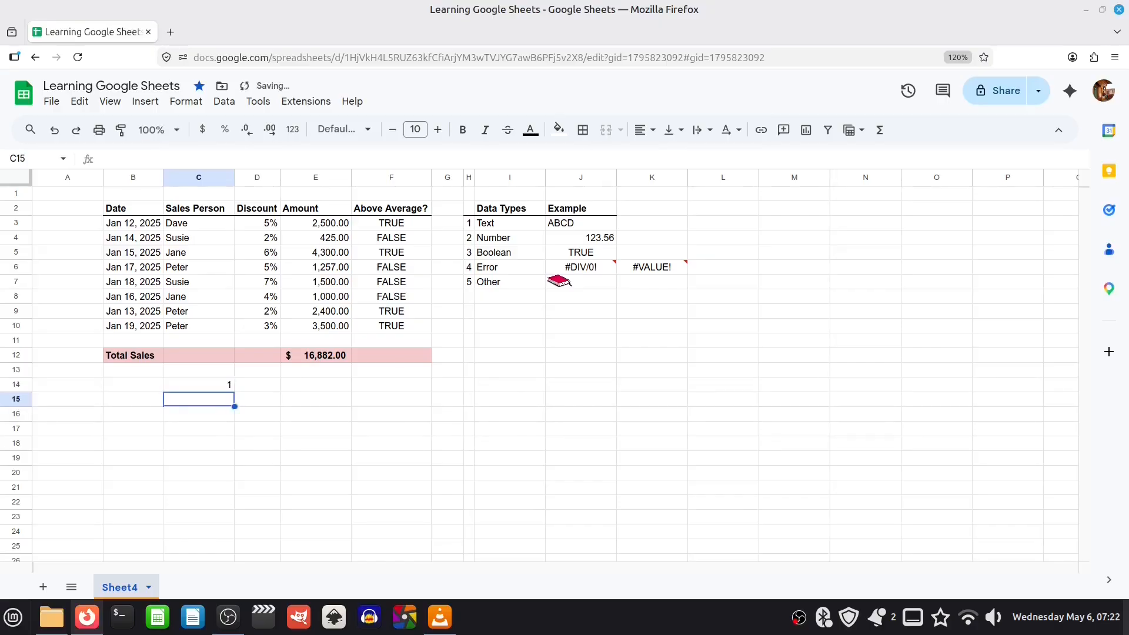
{"action": "type", "text": "2"}
{"action": "key", "text": "Return"}
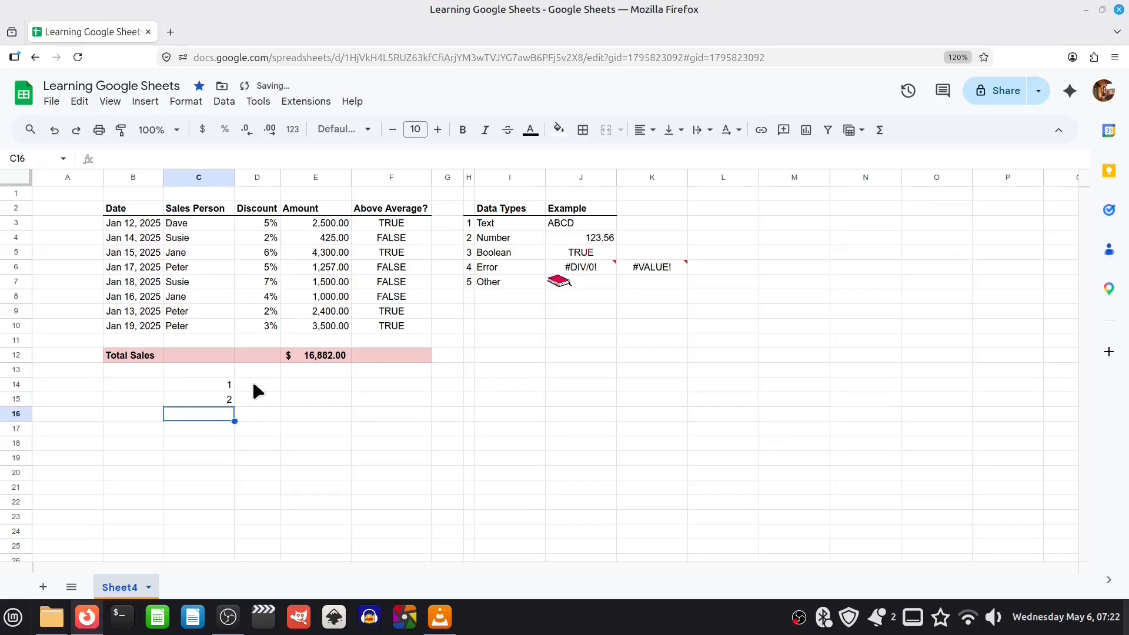
{"action": "key", "text": "Up"}
{"action": "key", "text": "Up"}
{"action": "key", "text": "shift+Down"}
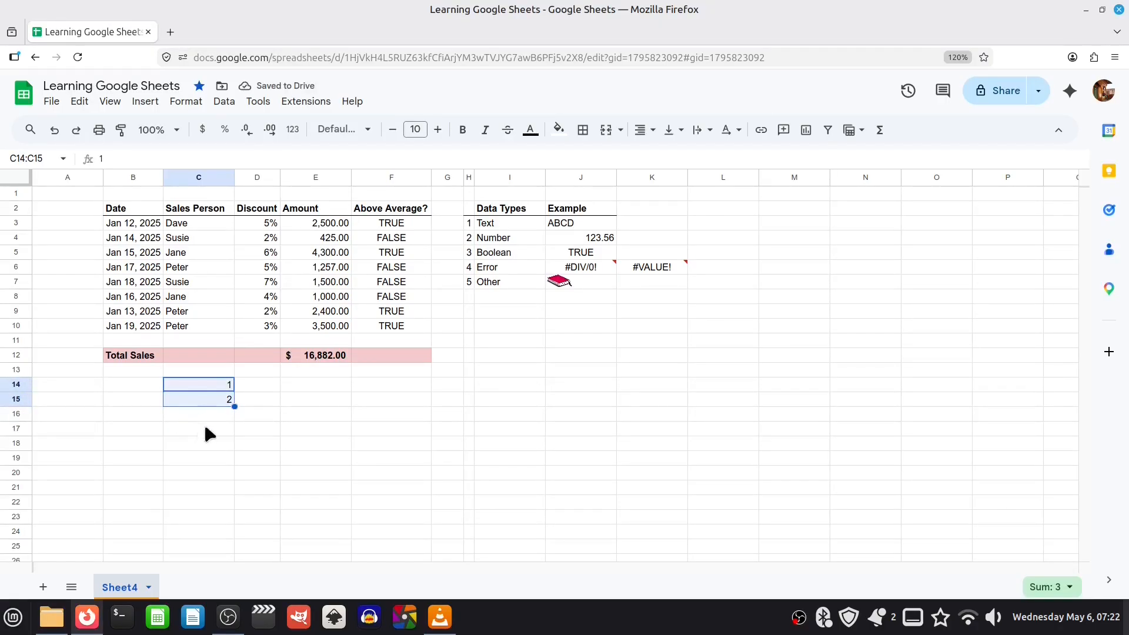
{"action": "left_click_drag", "start_coordinate": [234, 407], "coordinate": [234, 499]}
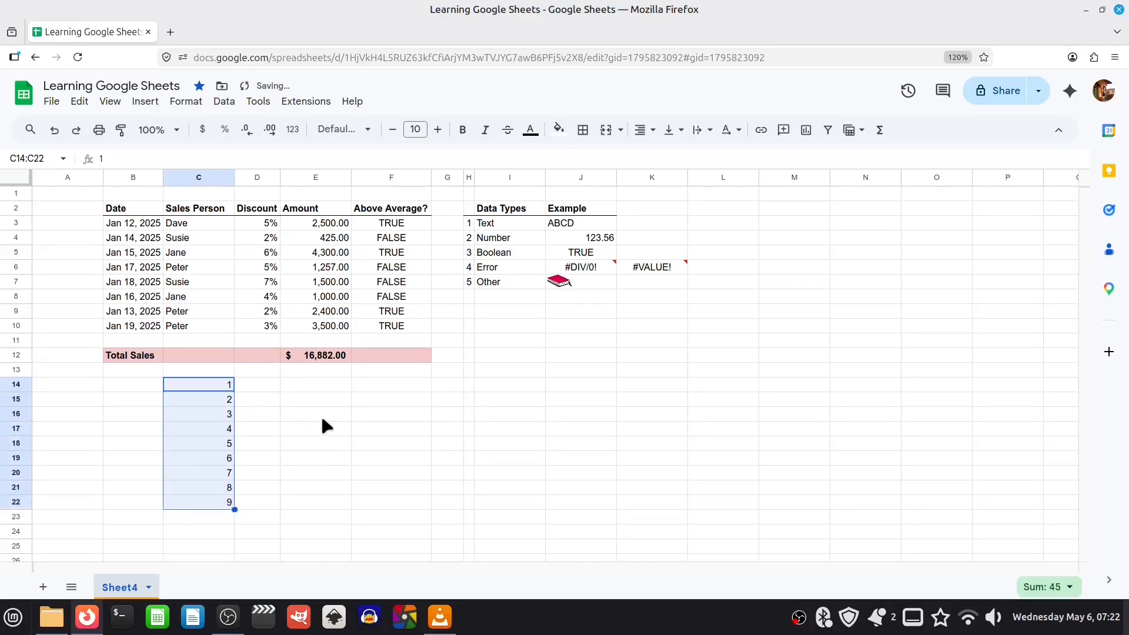
- Enter 2 Jan 2025 and 3 Jan 2025 in cells E14 and E15, and autofill the daily dates down to E22
{"action": "left_click", "coordinate": [305, 381]}
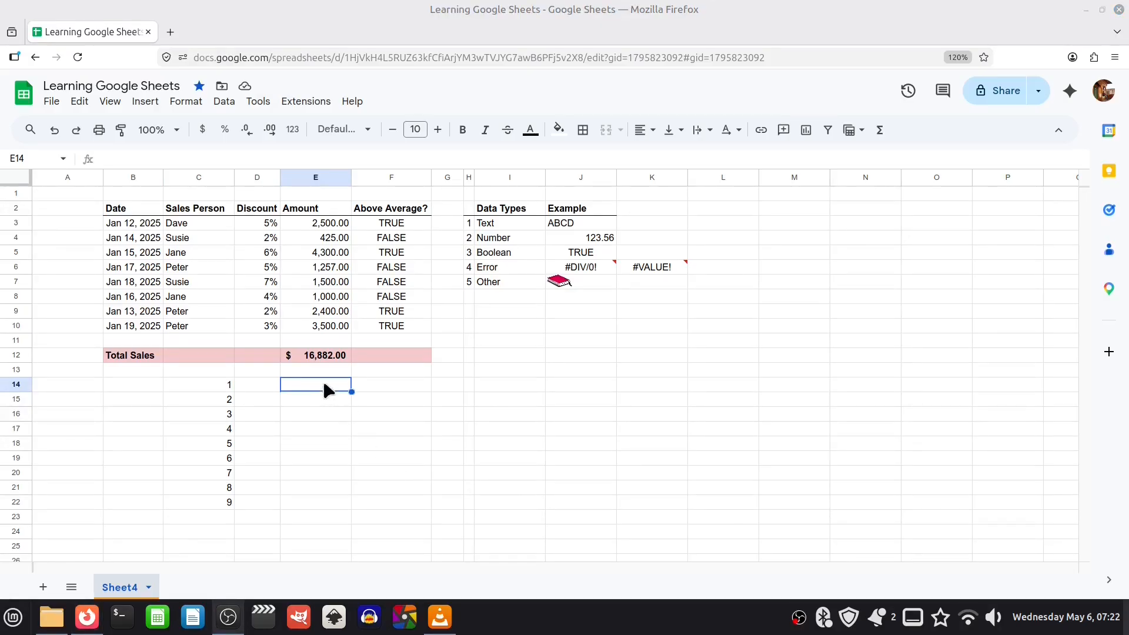
{"action": "type", "text": "2"}
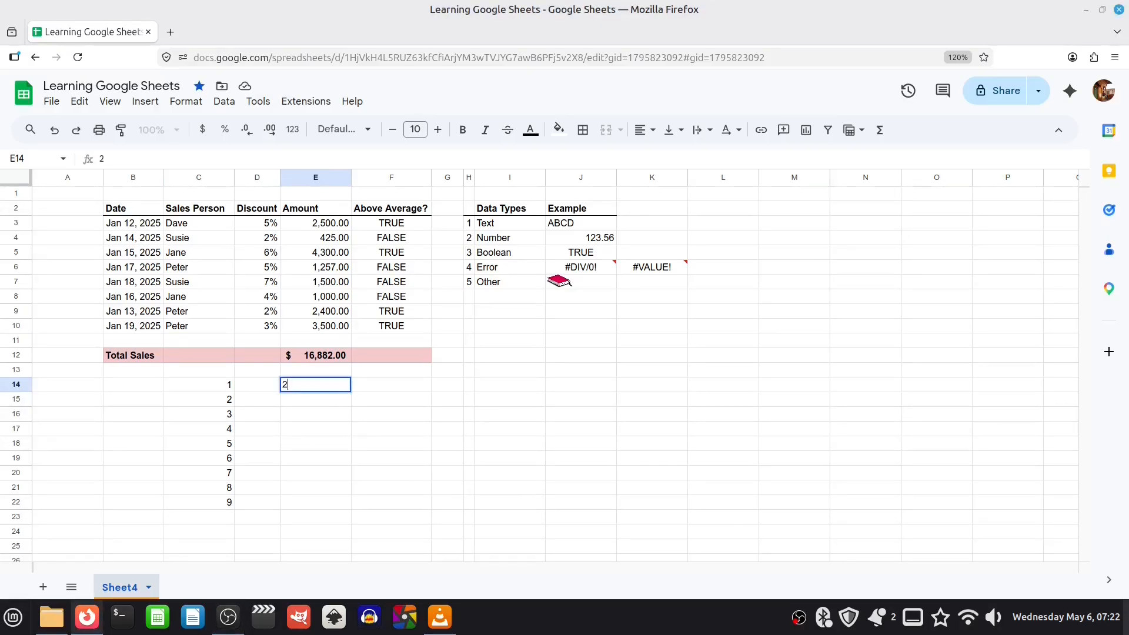
{"action": "type", "text": " Jan 2025"}
{"action": "key", "text": "Return"}
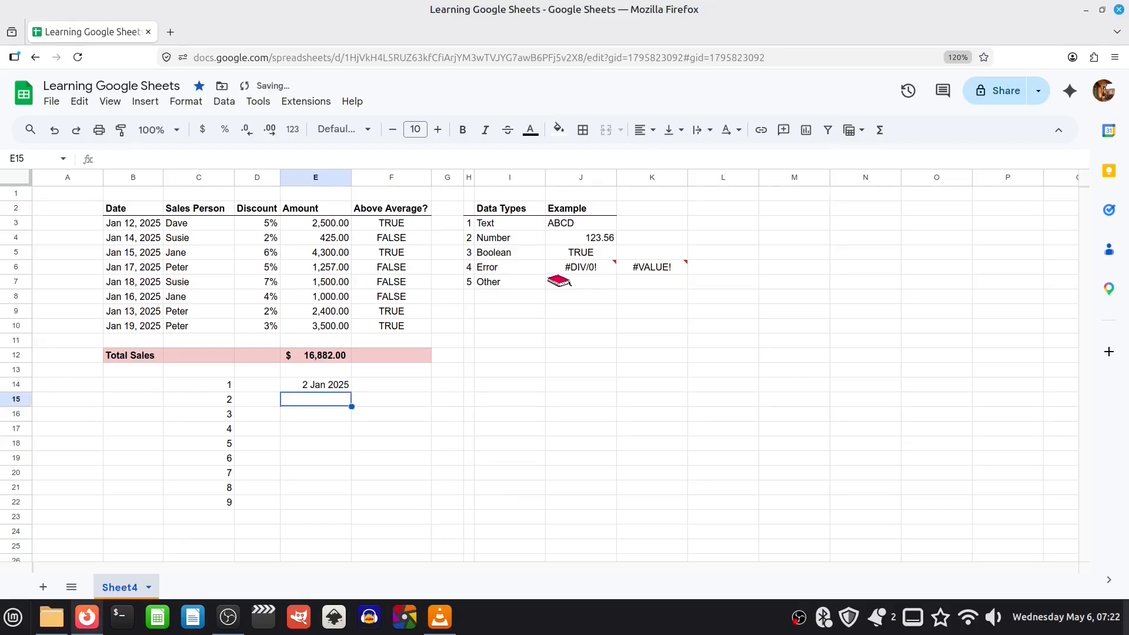
{"action": "type", "text": "3 Jan"}
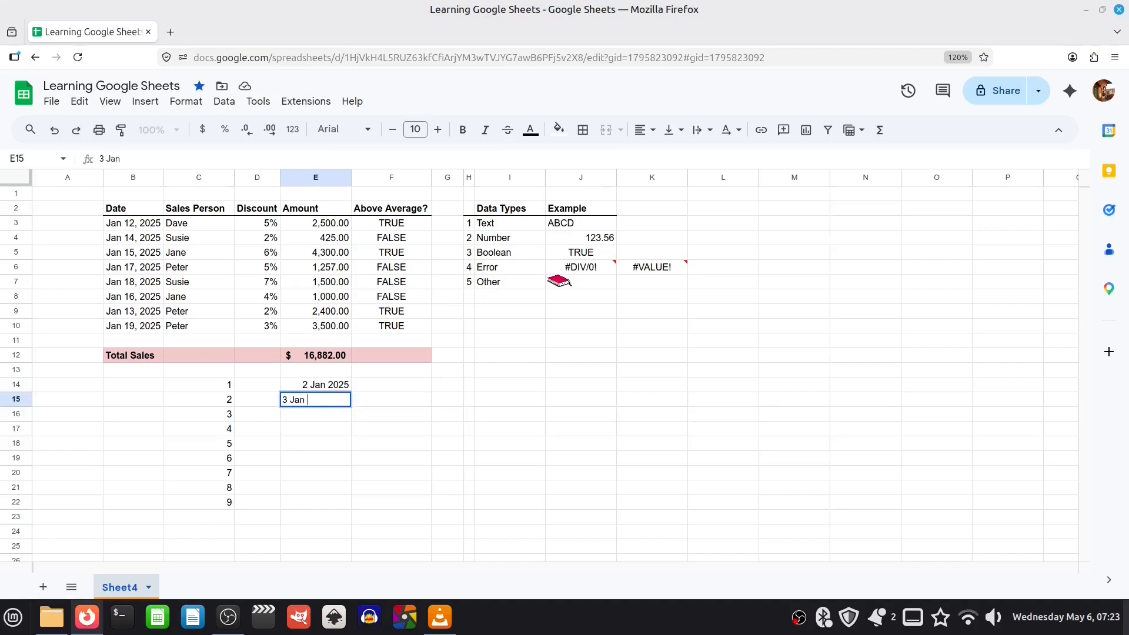
{"action": "type", "text": " 2025"}
{"action": "key", "text": "Return"}
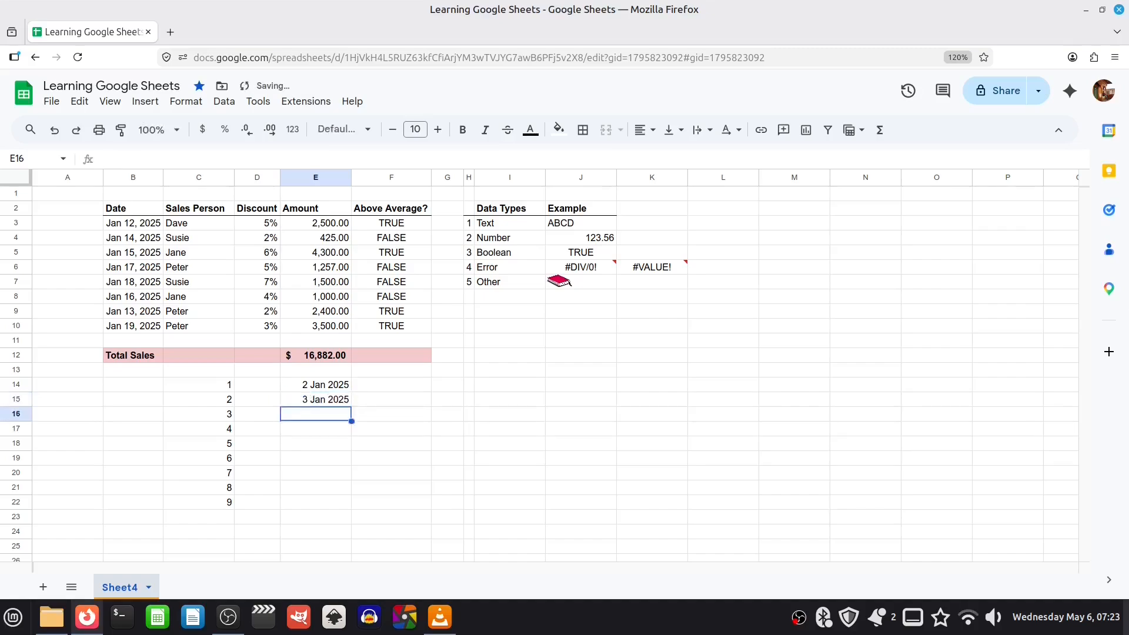
{"action": "left_click_drag", "start_coordinate": [323, 385], "coordinate": [323, 403]}
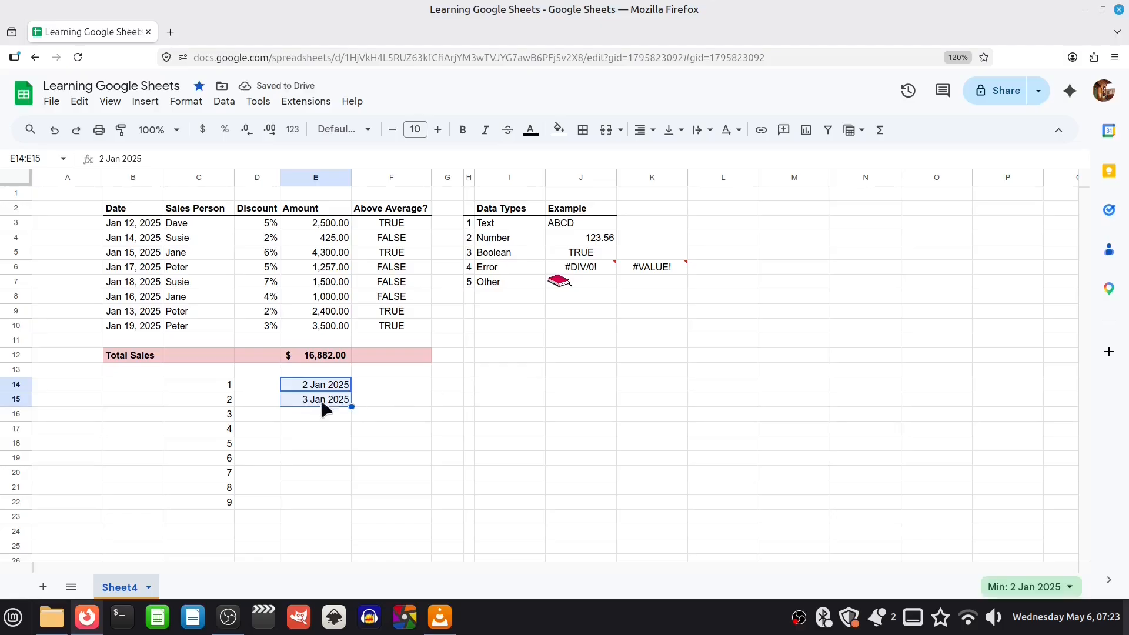
{"action": "left_click_drag", "start_coordinate": [351, 407], "coordinate": [358, 501]}
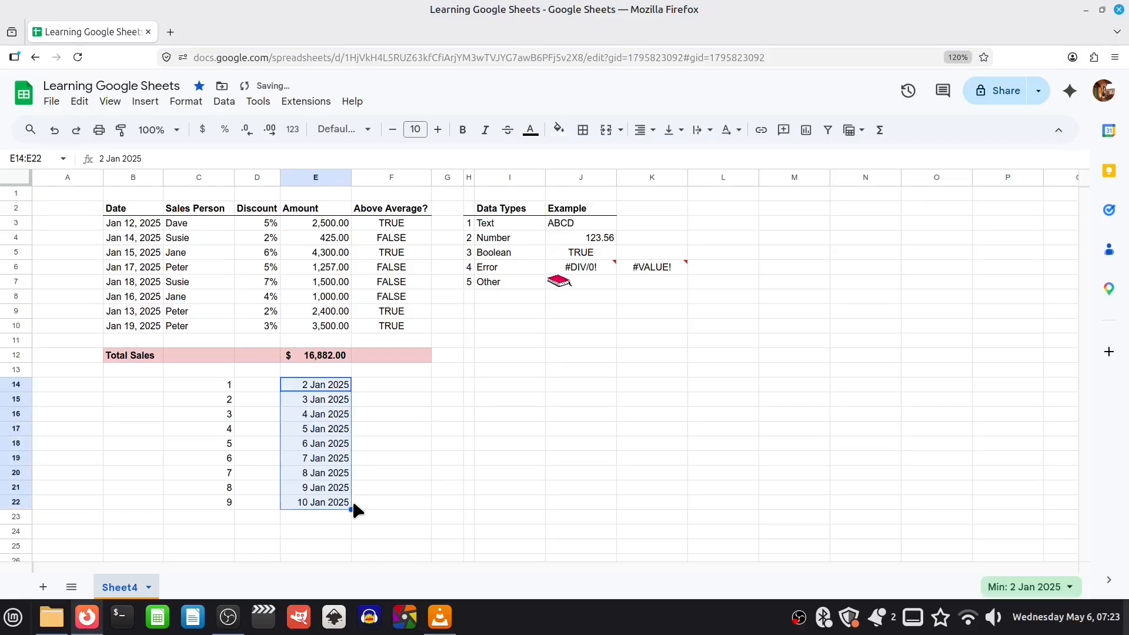
- Enter Jan 2020 and Feb 2020 in cells F14 and F15, and autofill the monthly series down to F22
{"action": "left_click", "coordinate": [407, 388]}
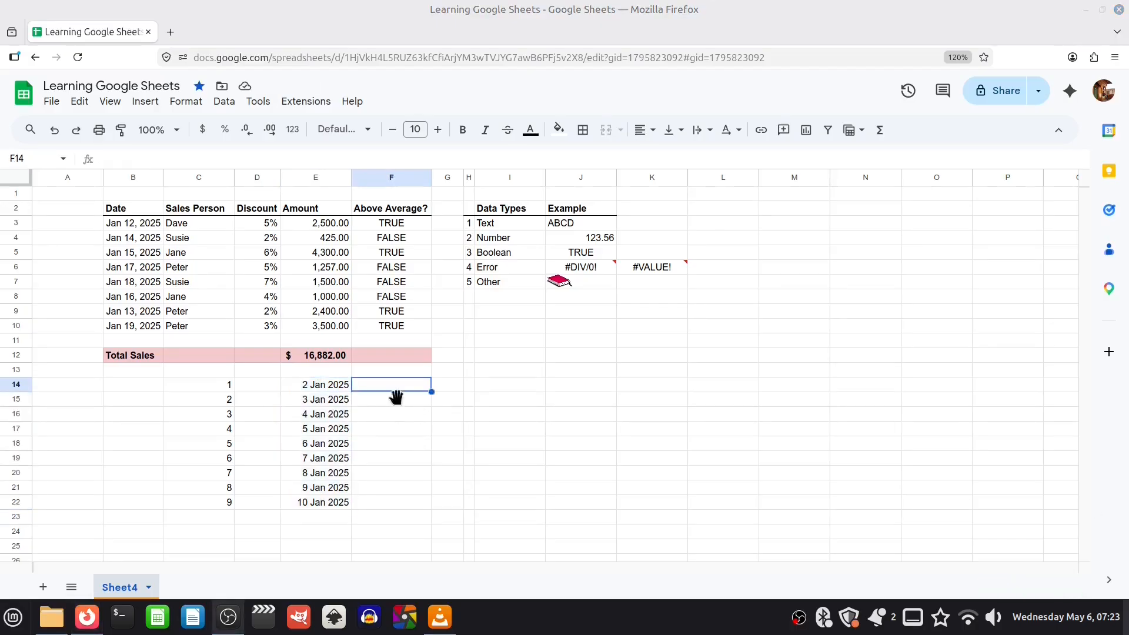
{"action": "type", "text": "J"}
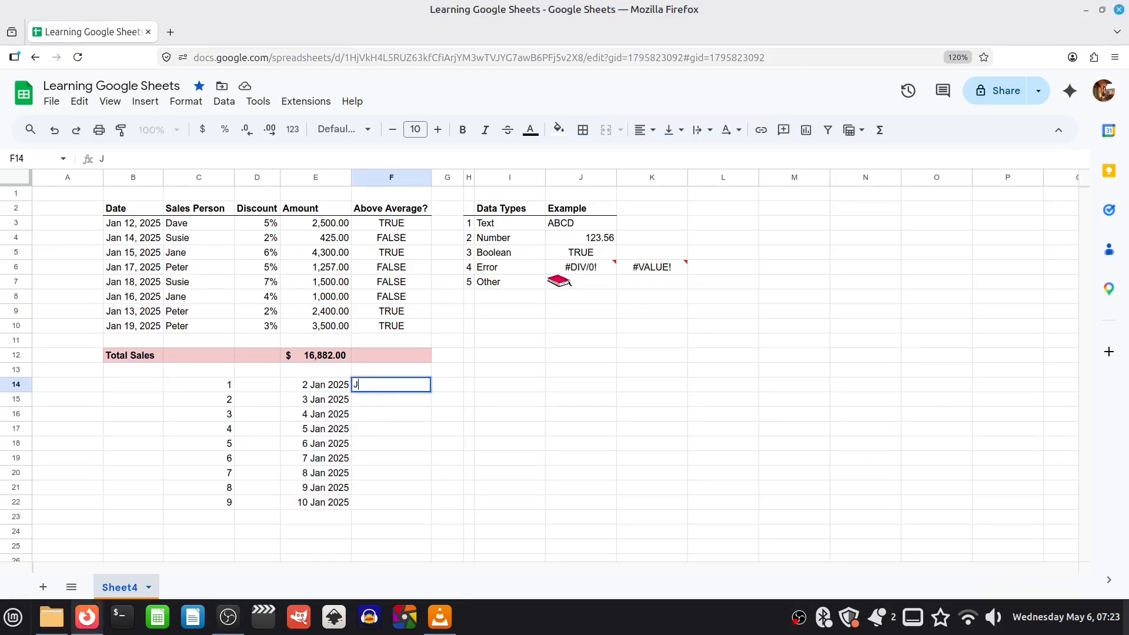
{"action": "type", "text": "an 2020"}
{"action": "key", "text": "Return"}
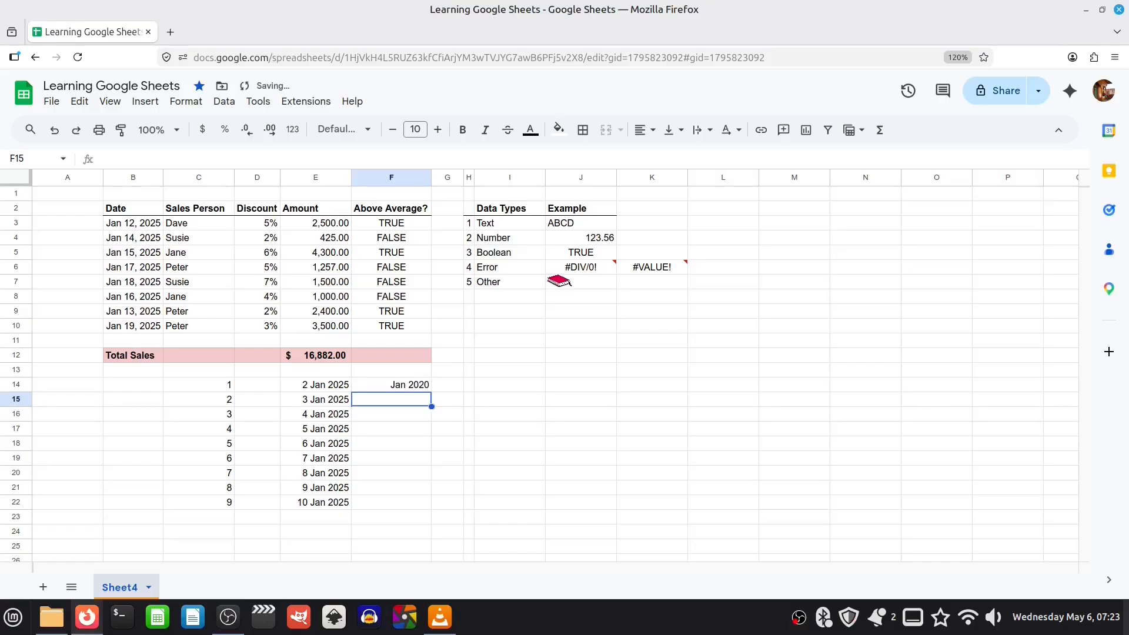
{"action": "type", "text": "Feb 2020"}
{"action": "key", "text": "Return"}
{"action": "key", "text": "Up"}
{"action": "key", "text": "Up"}
{"action": "key", "text": "shift+Down"}
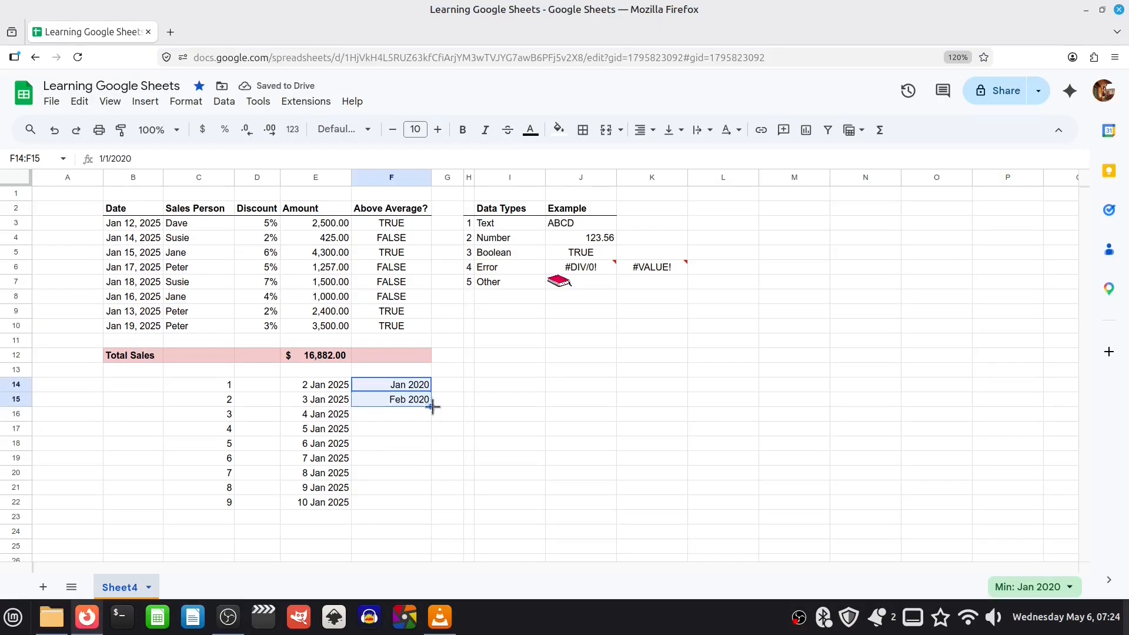
{"action": "left_click_drag", "start_coordinate": [432, 406], "coordinate": [435, 505]}
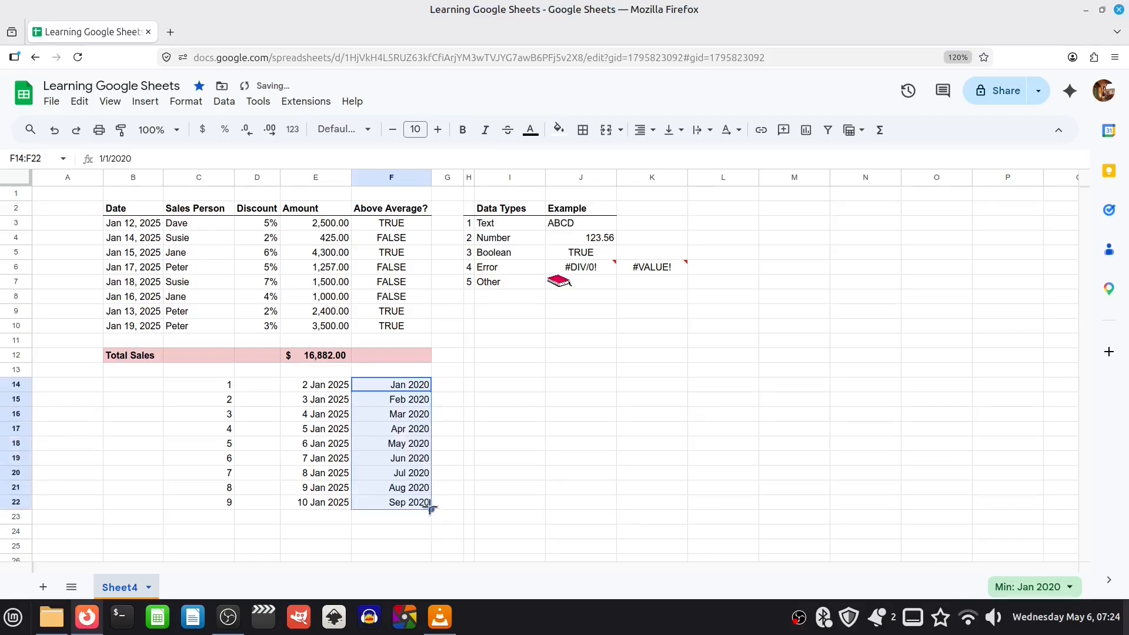
- Enter Sun in cell I14 and autofill the weekday names down to I21
{"action": "left_click", "coordinate": [494, 385]}
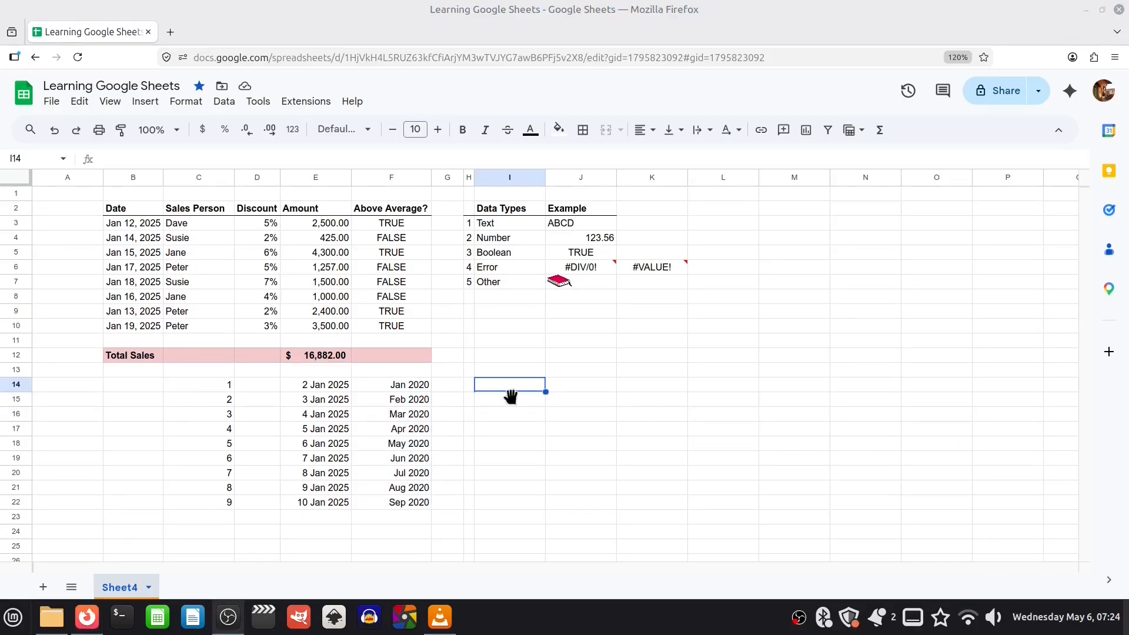
{"action": "type", "text": "Sun"}
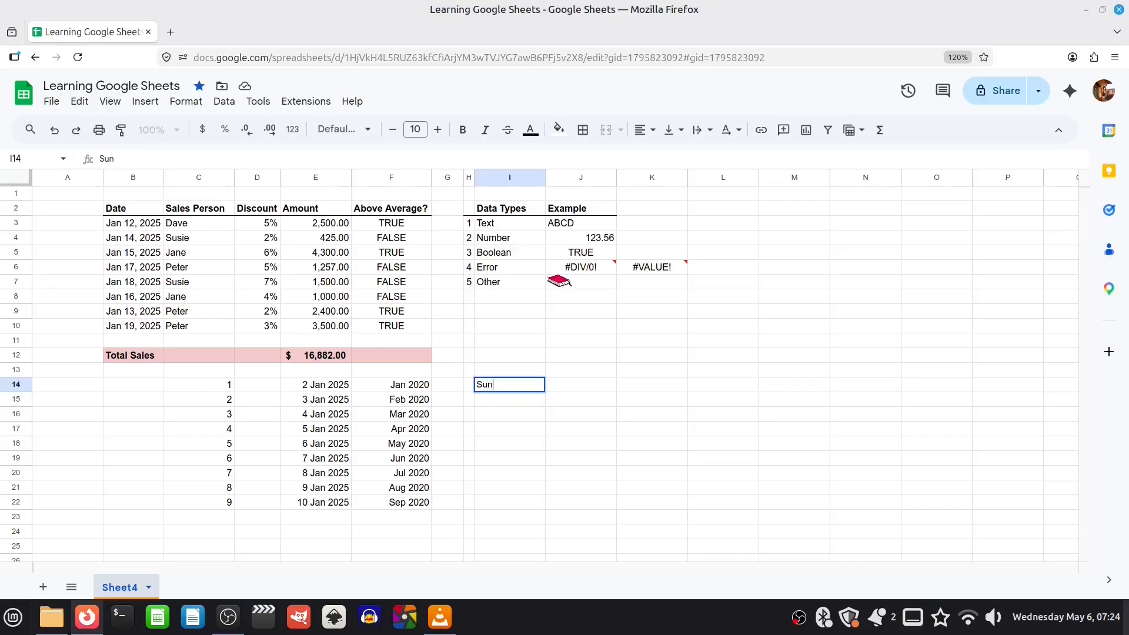
{"action": "key", "text": "Return"}
{"action": "key", "text": "Up"}
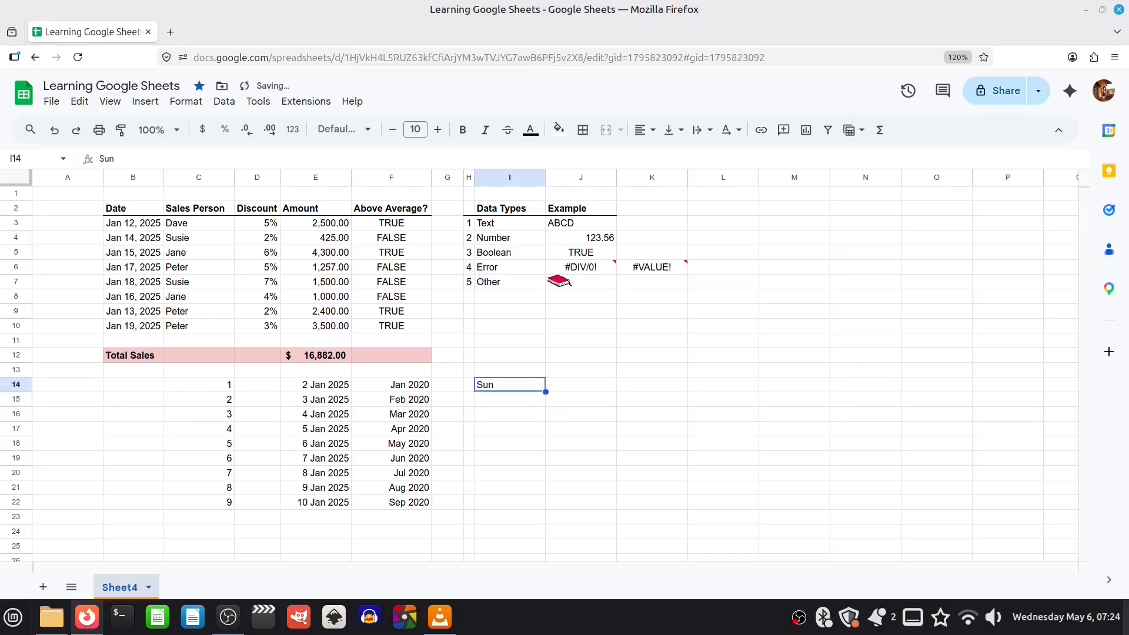
{"action": "left_click_drag", "start_coordinate": [546, 392], "coordinate": [542, 489]}
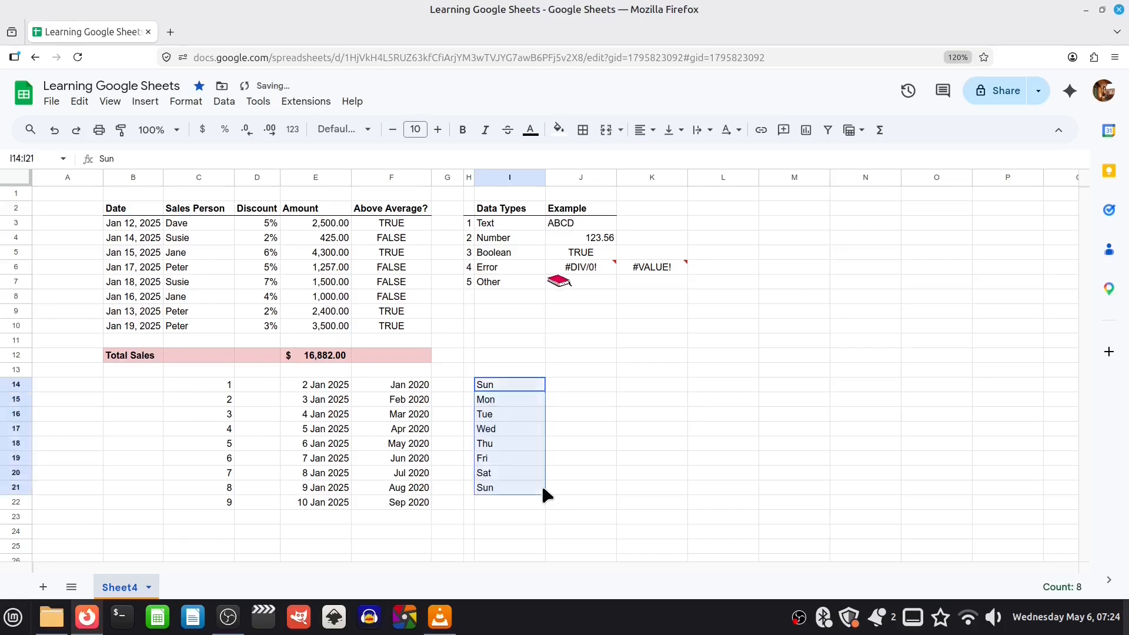
- Enter Jan in cell J14 and autofill the month names down to J25
{"action": "left_click", "coordinate": [590, 381]}
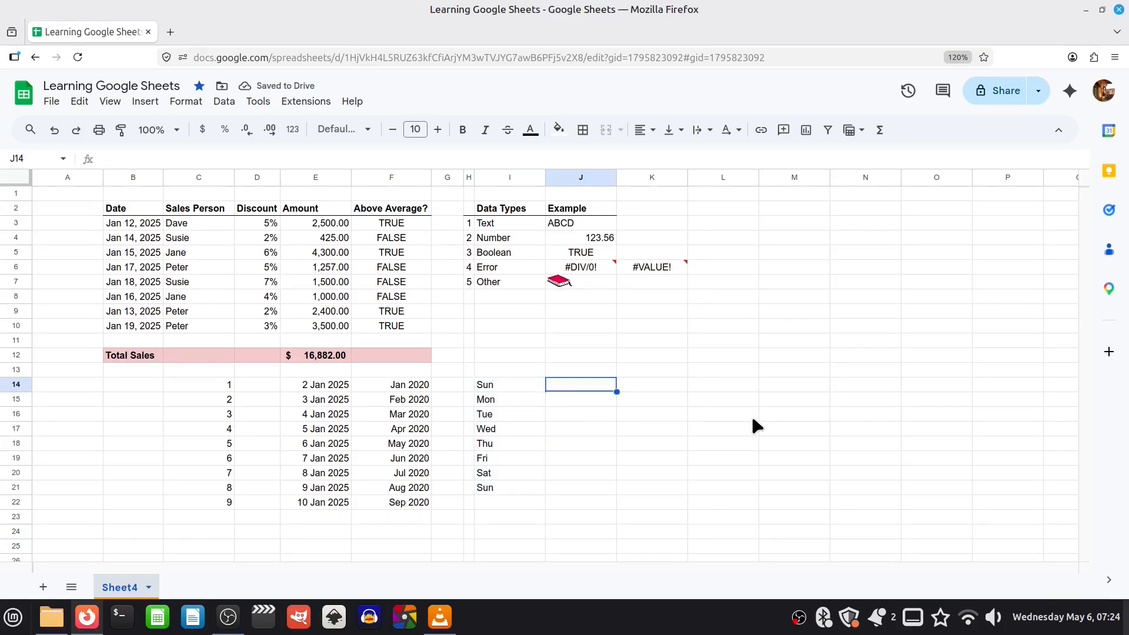
{"action": "type", "text": "Jan"}
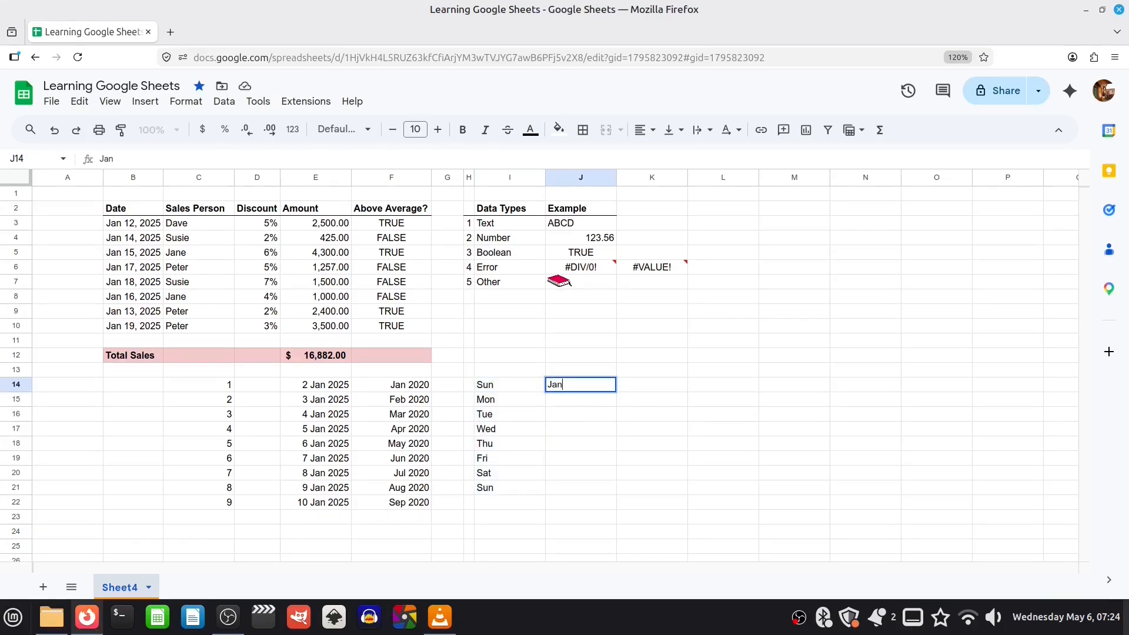
{"action": "key", "text": "Return"}
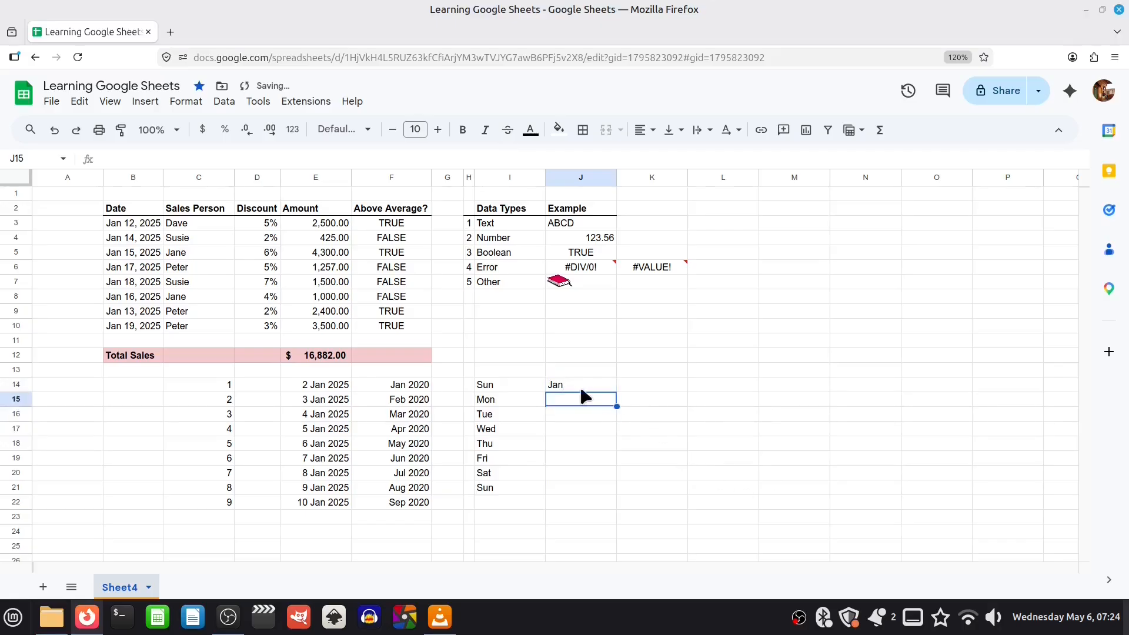
{"action": "key", "text": "Up"}
{"action": "left_click_drag", "start_coordinate": [616, 392], "coordinate": [617, 547]}
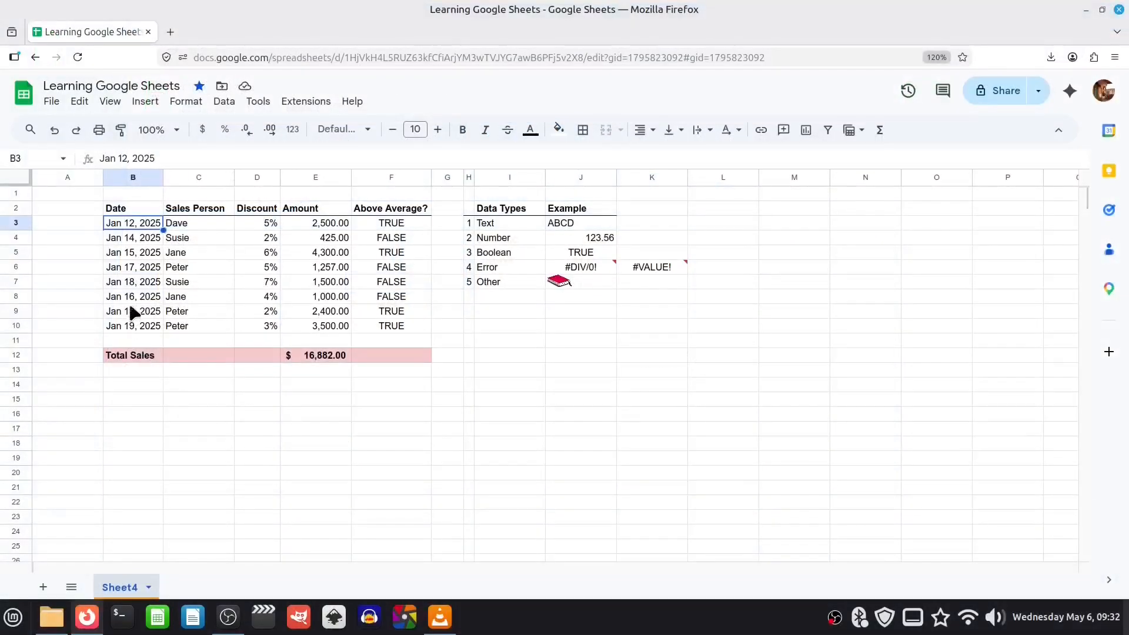
- Move the dates in B7:B10 to C4:C7, and practice undoing and redoing the move
{"action": "left_click_drag", "start_coordinate": [132, 284], "coordinate": [134, 324]}
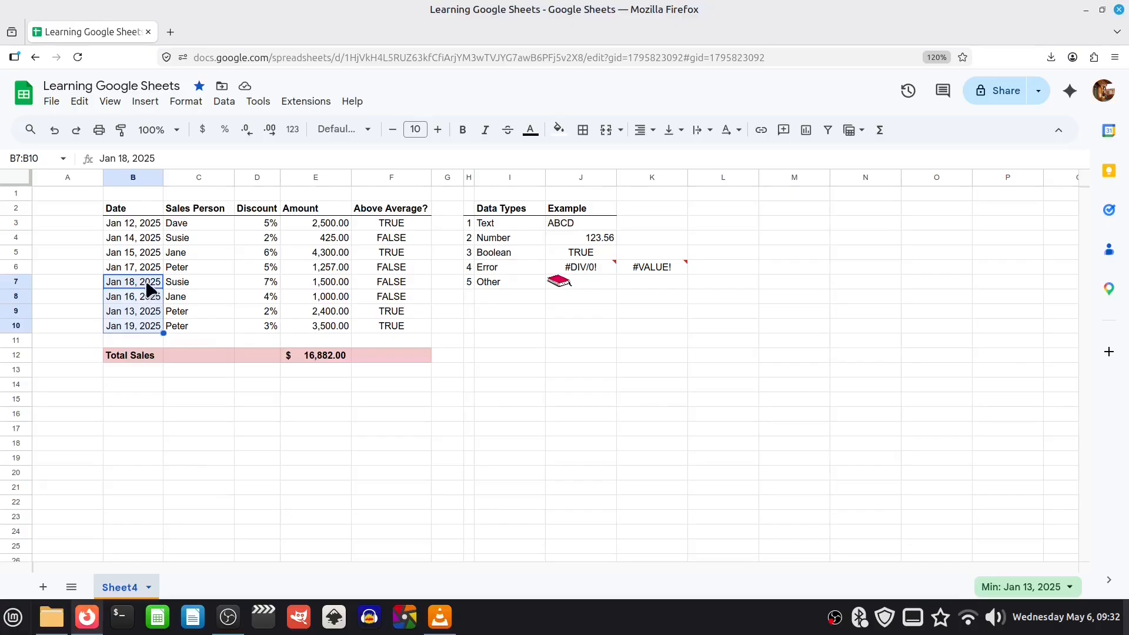
{"action": "left_click_drag", "start_coordinate": [147, 278], "coordinate": [209, 248]}
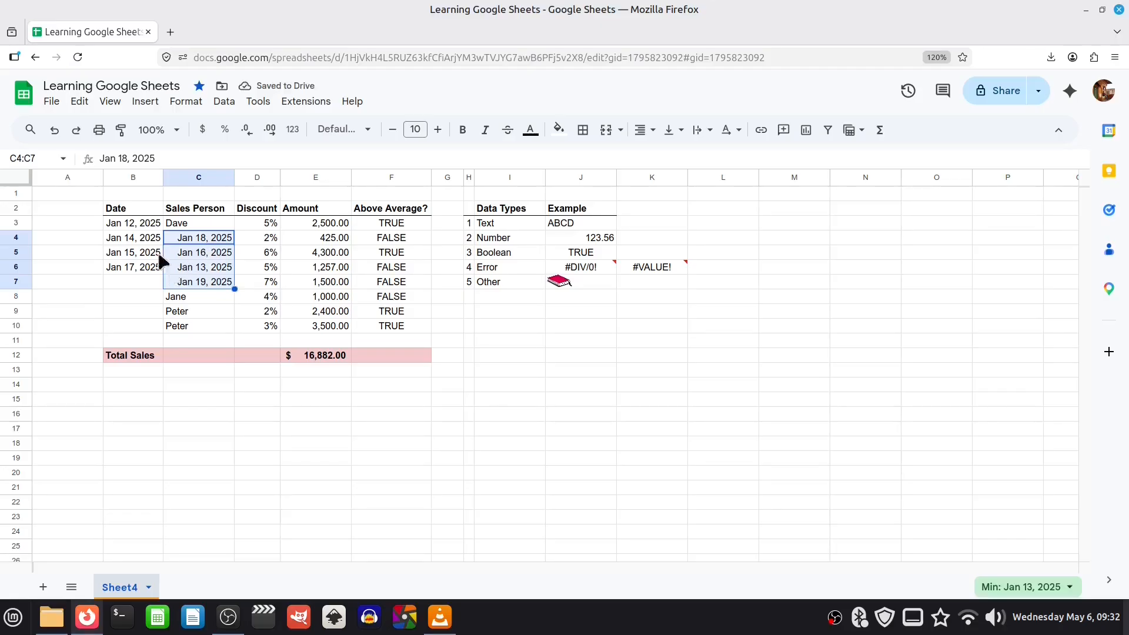
{"action": "left_click", "coordinate": [55, 130]}
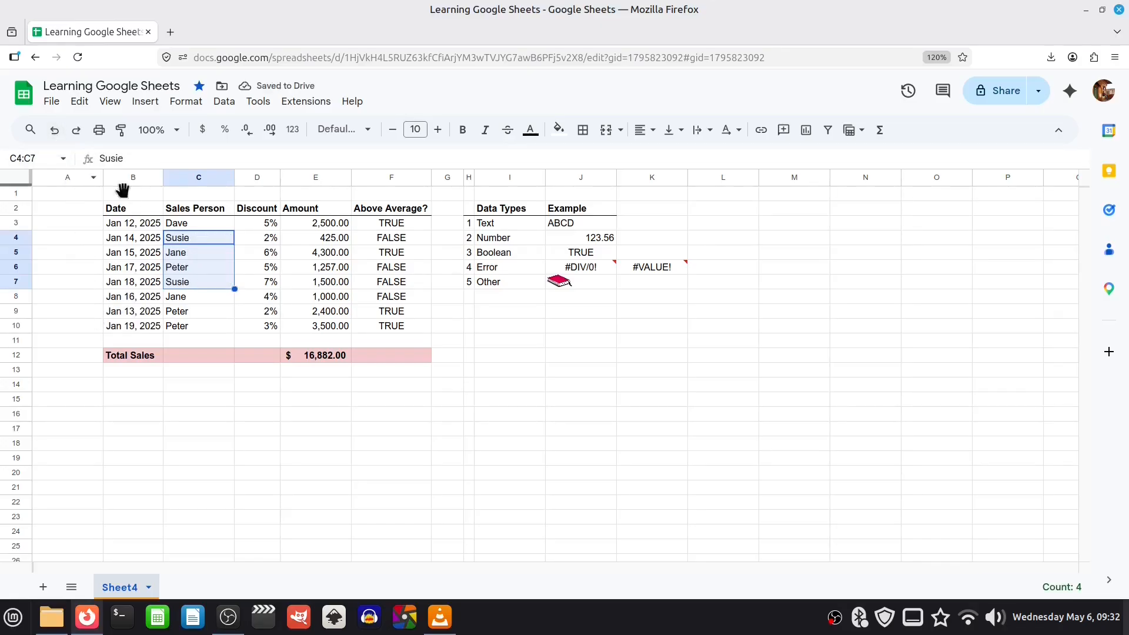
{"action": "left_click", "coordinate": [78, 131]}
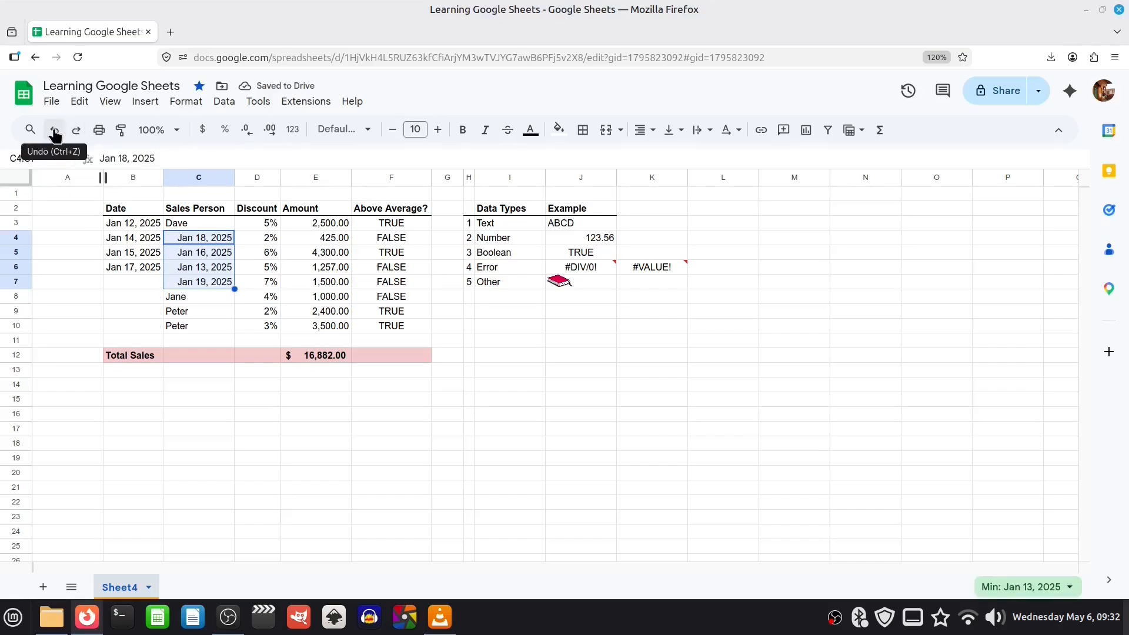
- Undo the move of the dates into C4:C7
{"action": "left_click", "coordinate": [54, 132]}
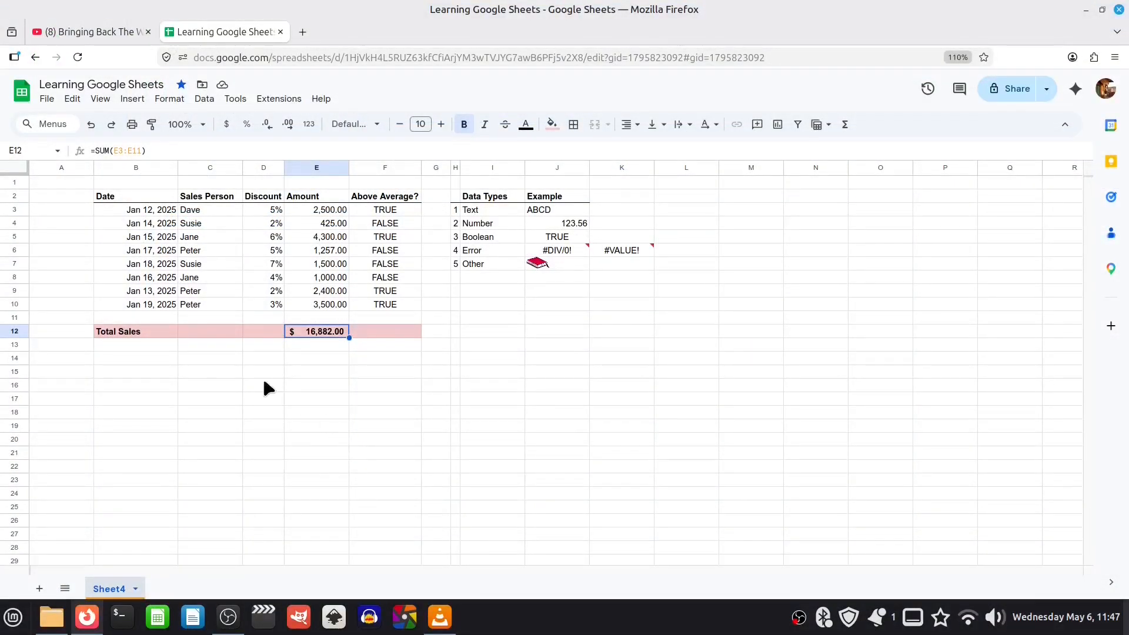
- Set the number format of the date in B5 and the discount in D5 to Automatic
{"action": "left_click", "coordinate": [151, 244]}
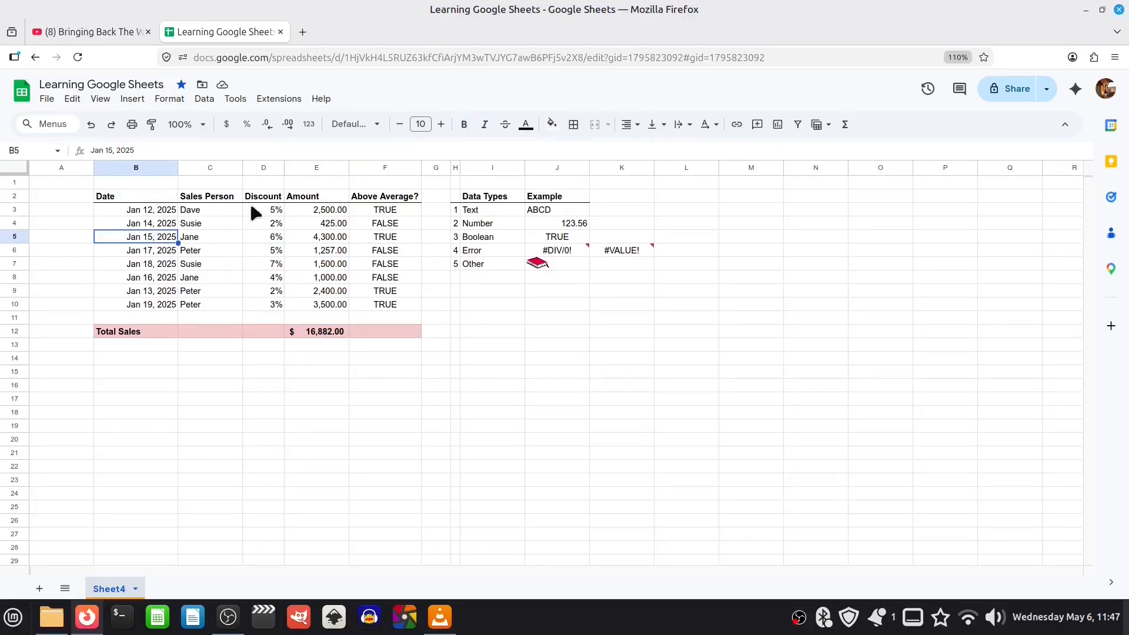
{"action": "left_click", "coordinate": [310, 125]}
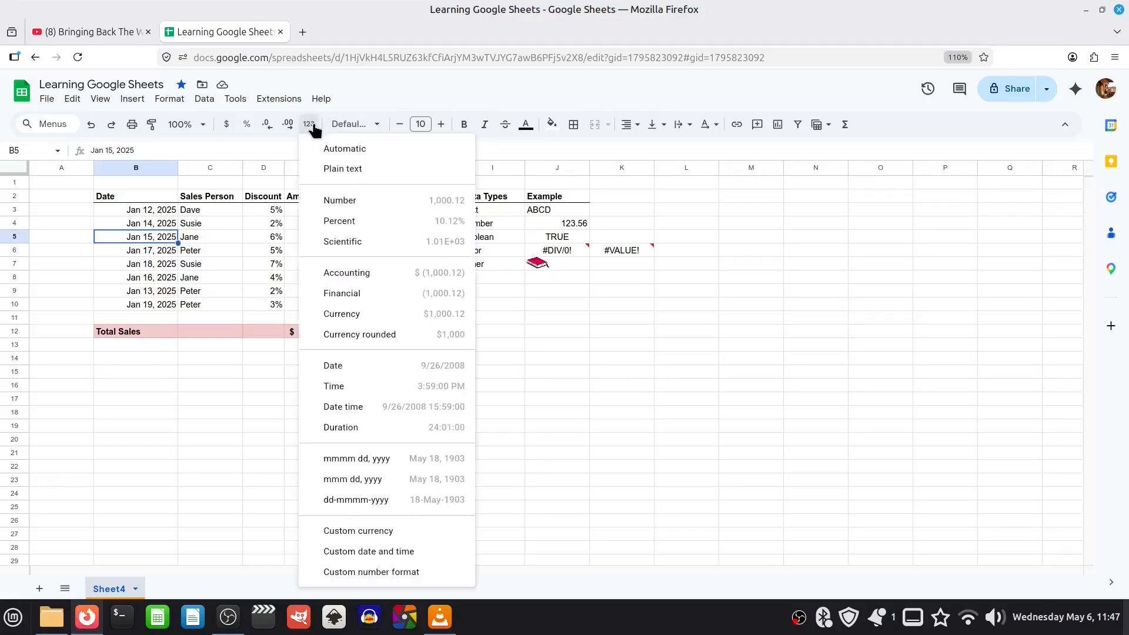
{"action": "left_click", "coordinate": [355, 154]}
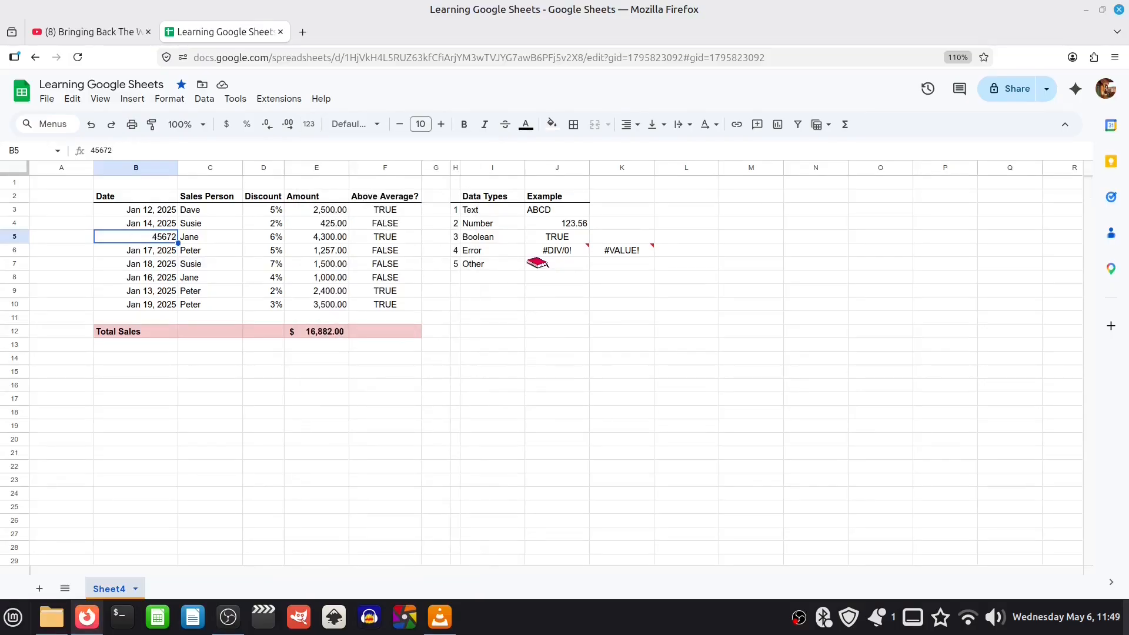
{"action": "left_click", "coordinate": [273, 241]}
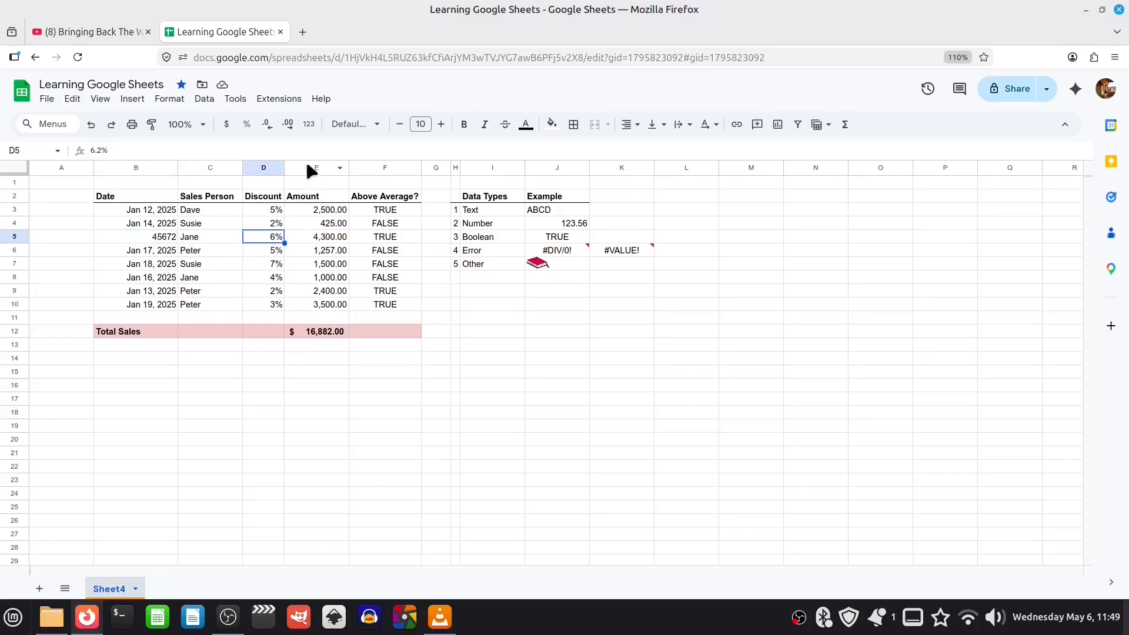
{"action": "left_click", "coordinate": [309, 124]}
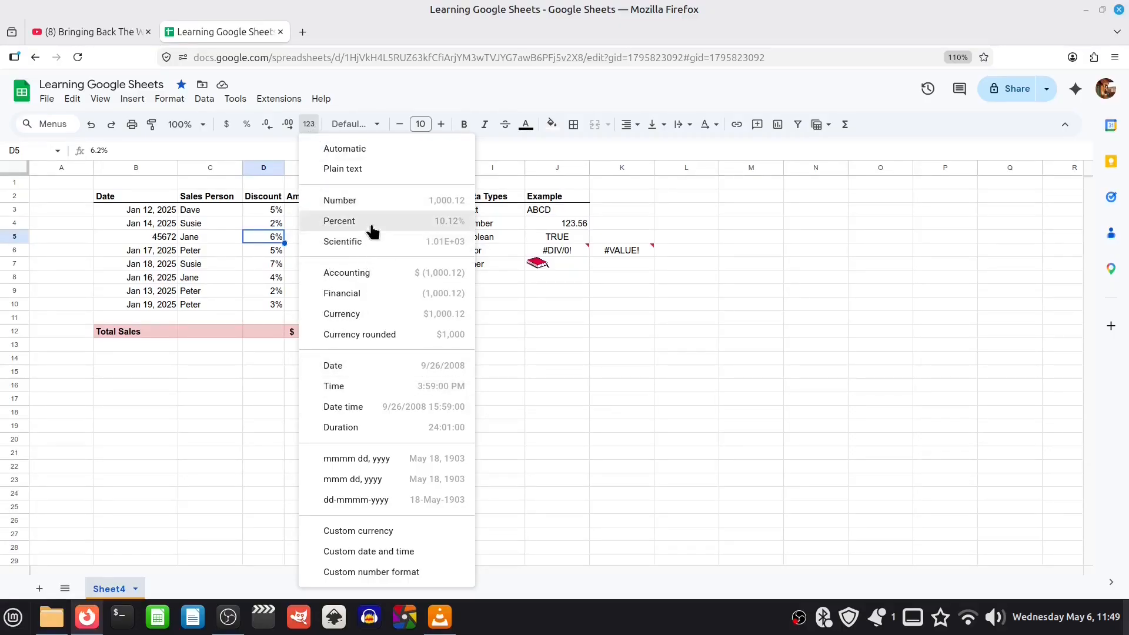
{"action": "left_click", "coordinate": [361, 149]}
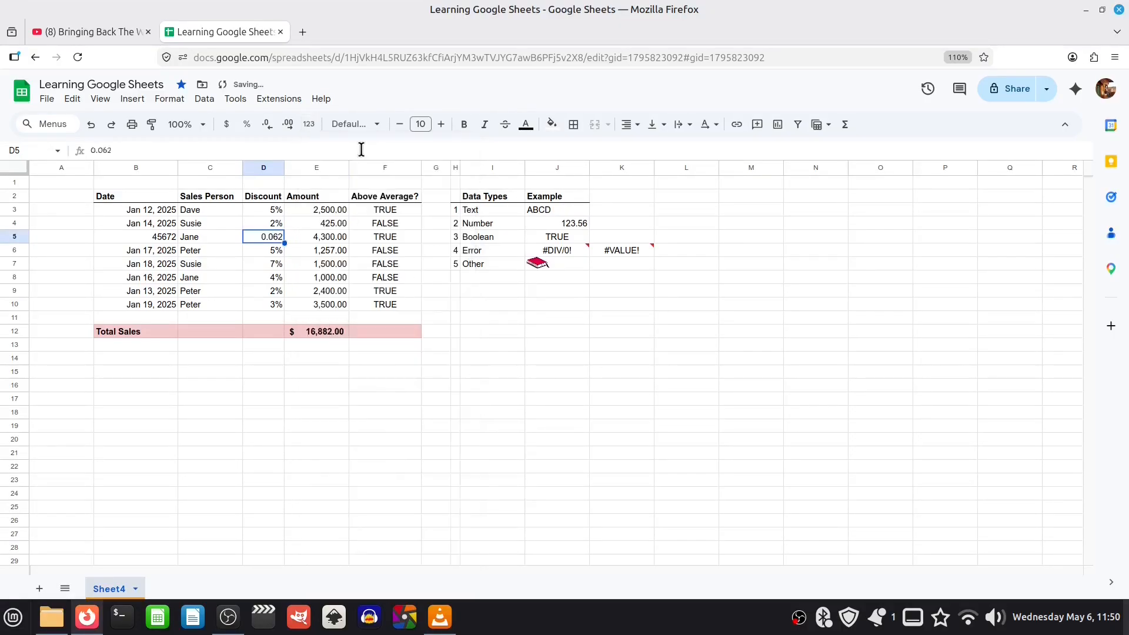
- Format the discount in D5 as Percent with no decimal places
{"action": "left_click", "coordinate": [309, 124]}
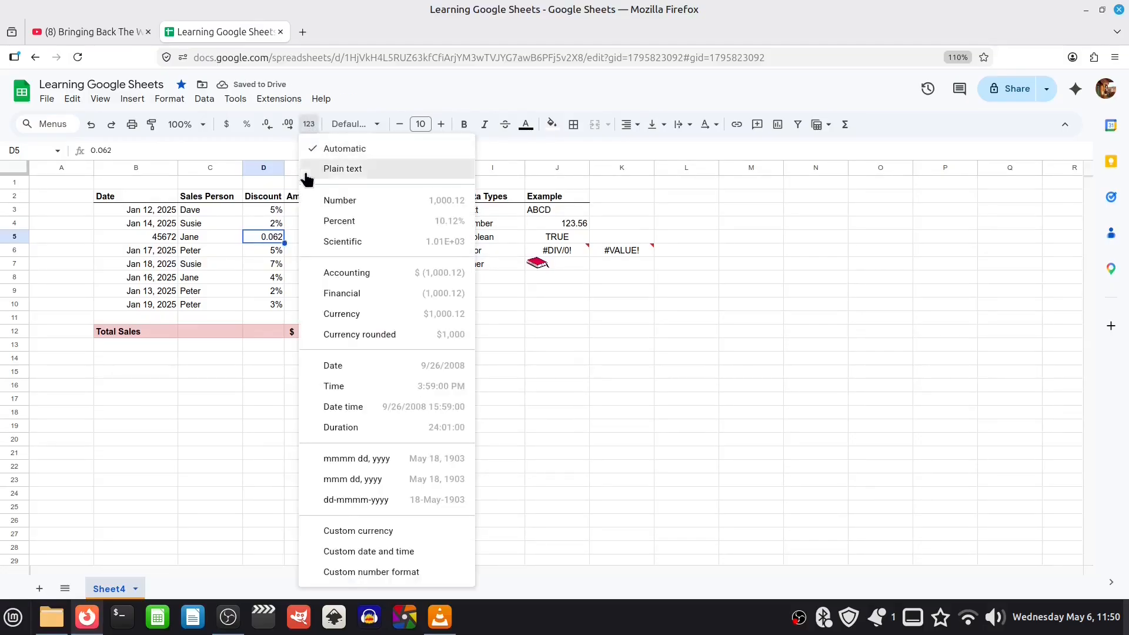
{"action": "left_click", "coordinate": [340, 222]}
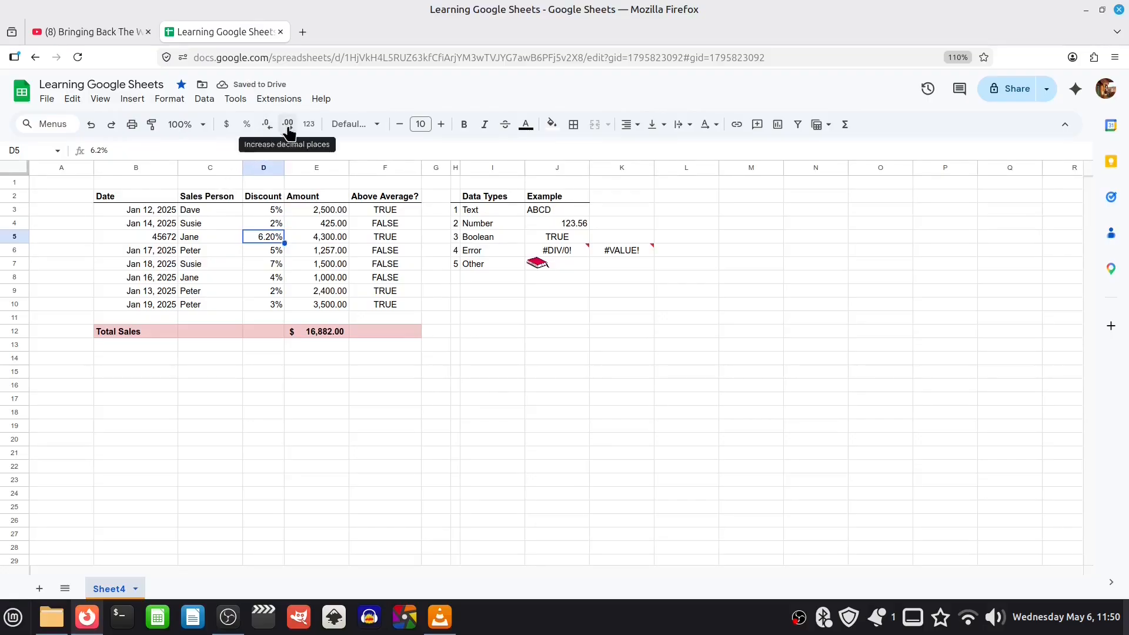
{"action": "left_click", "coordinate": [267, 125]}
{"action": "left_click", "coordinate": [267, 124]}
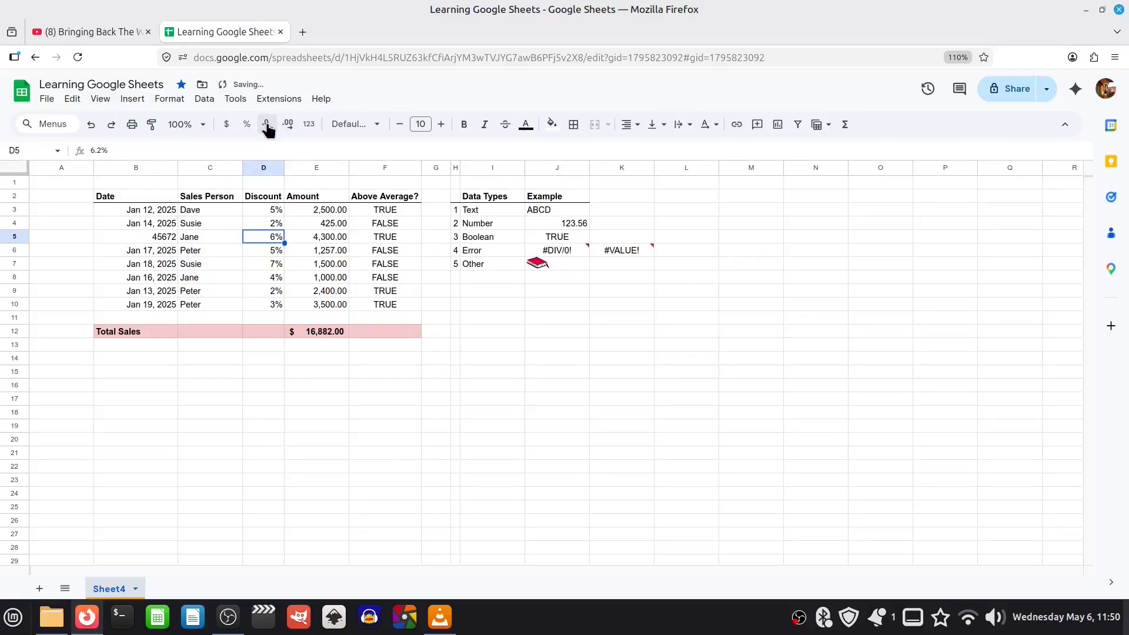
- Copy the date formatting of cell B6 onto cell B5 with Paint format
{"action": "left_click", "coordinate": [159, 252]}
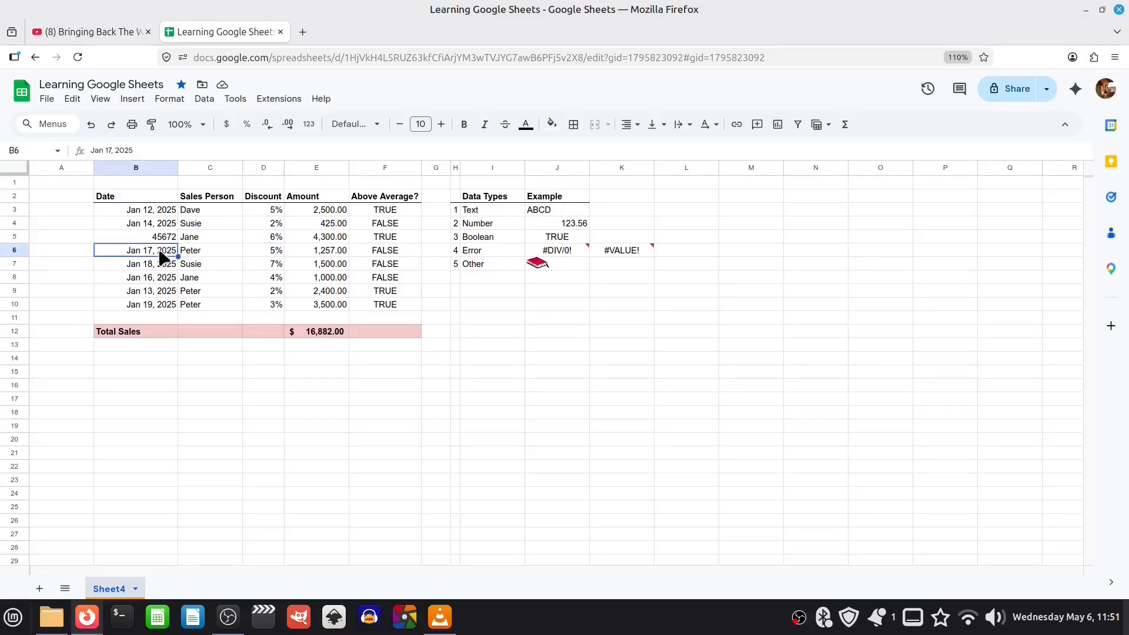
{"action": "left_click", "coordinate": [150, 129]}
{"action": "left_click", "coordinate": [143, 240]}
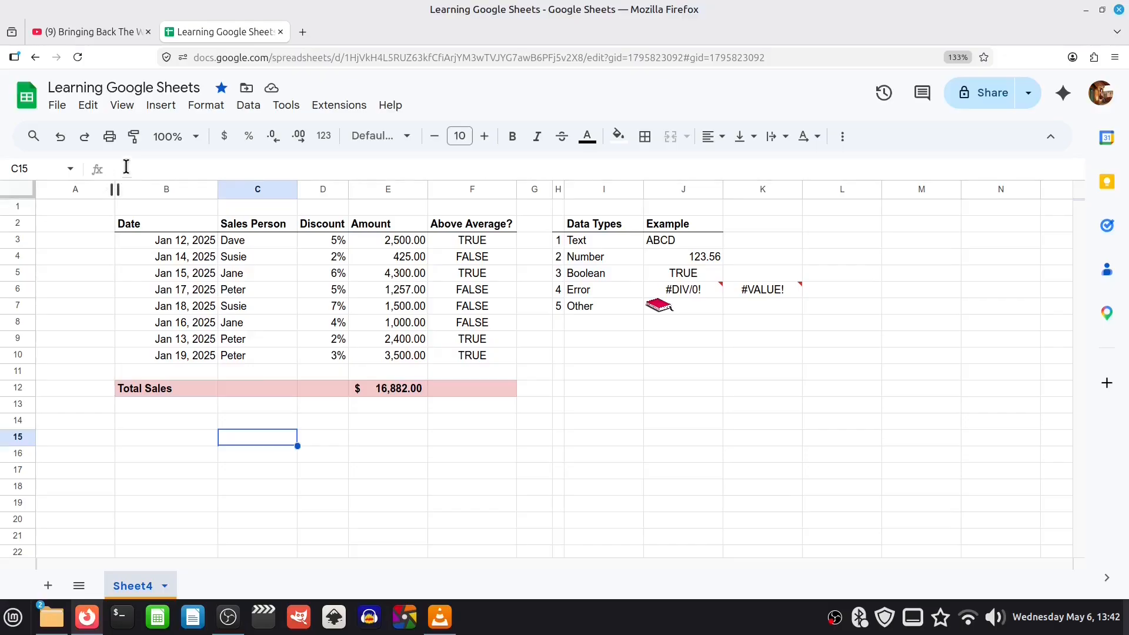
- Zoom the sheet to 200% and return it to 100%
{"action": "left_click", "coordinate": [193, 141]}
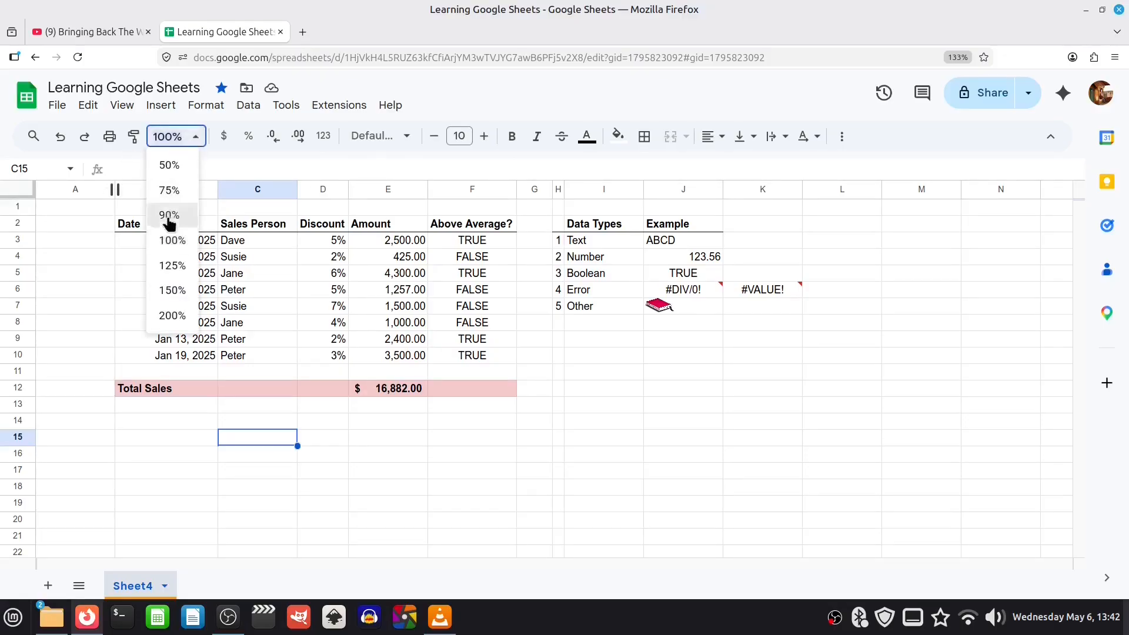
{"action": "left_click", "coordinate": [172, 316]}
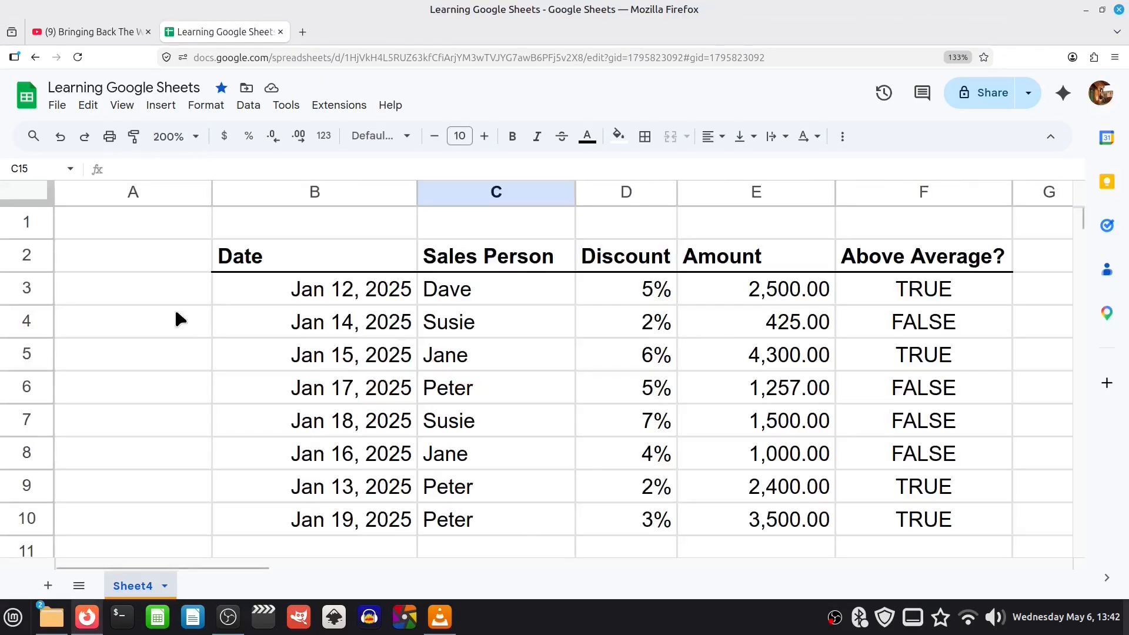
{"action": "left_click", "coordinate": [195, 141]}
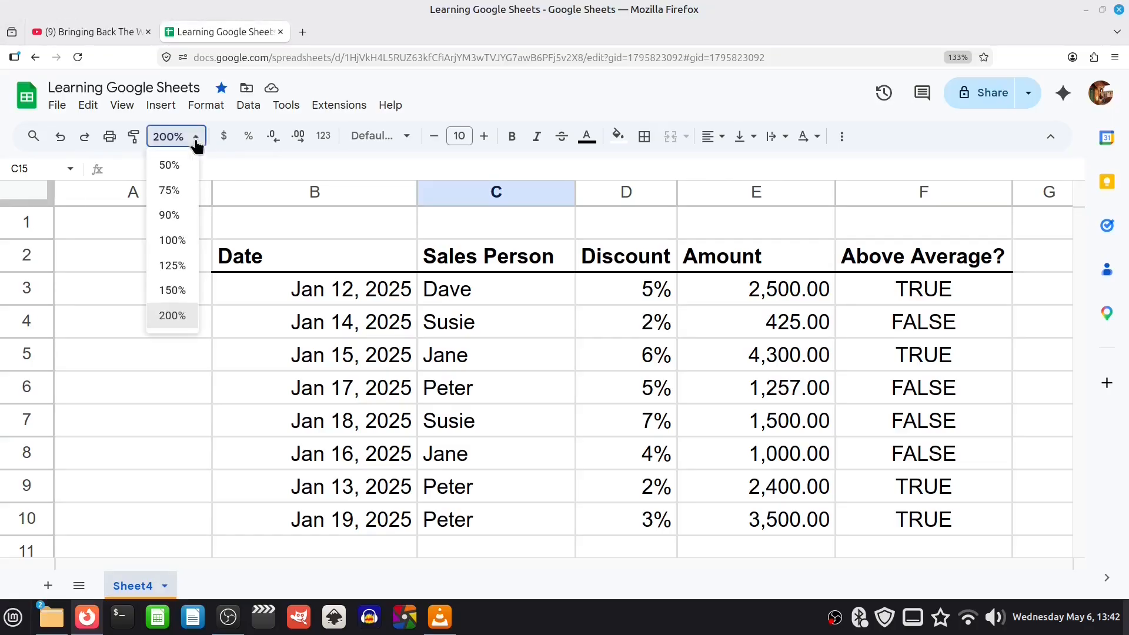
{"action": "left_click", "coordinate": [171, 241]}
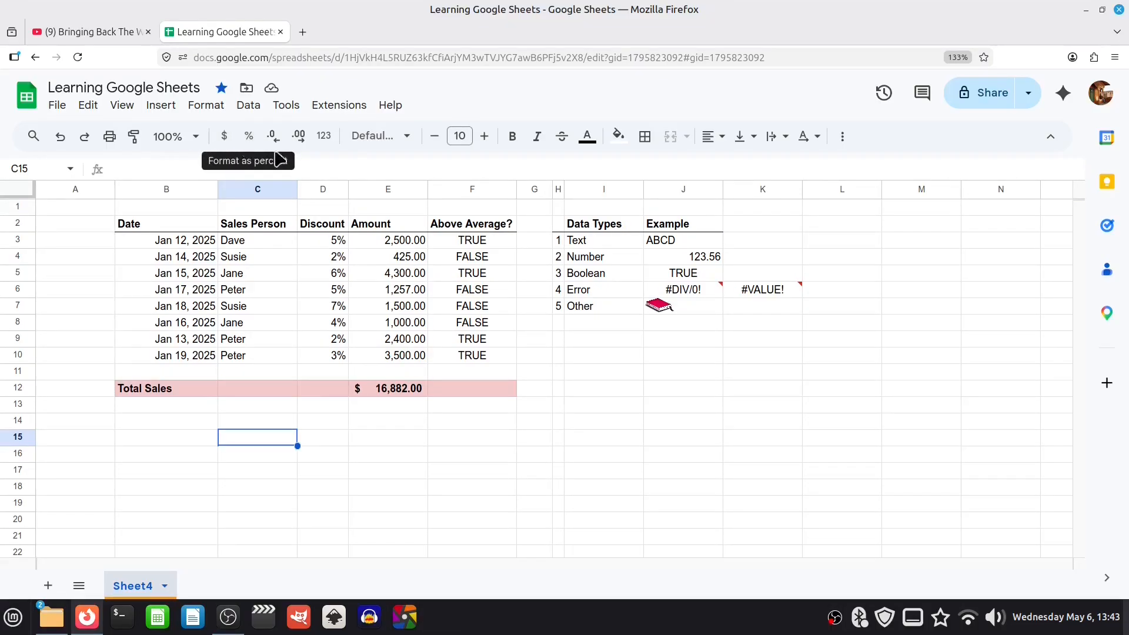
{"action": "left_click", "coordinate": [323, 139]}
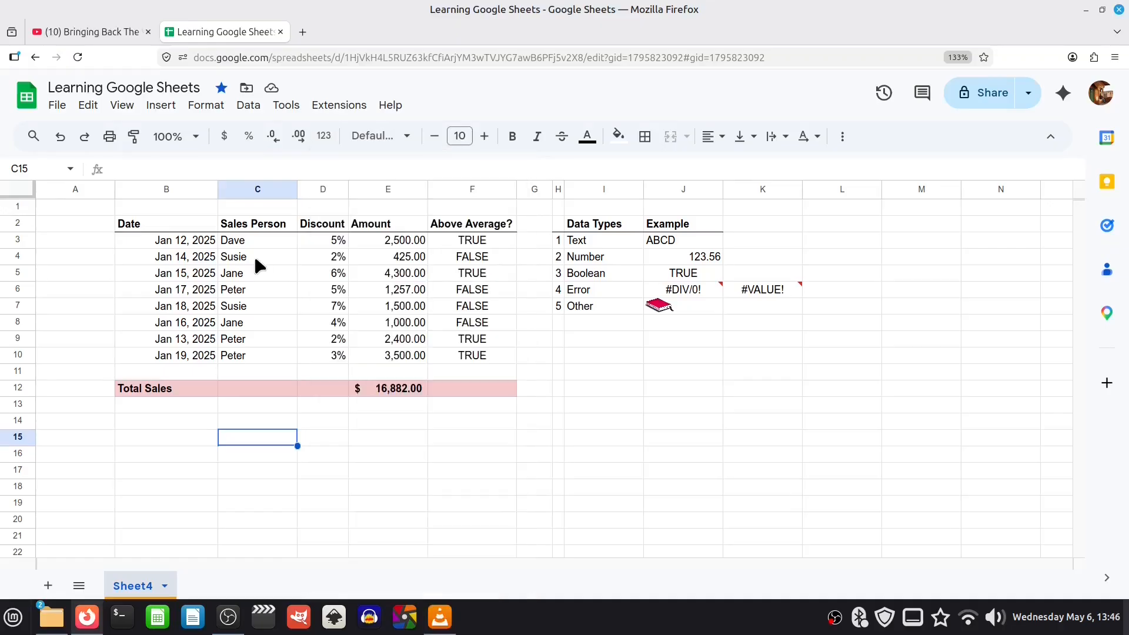
- Apply the Oswald font to the sales person names in C4:C7, and switch them back to Default (Arial)
{"action": "left_click_drag", "start_coordinate": [253, 254], "coordinate": [263, 311]}
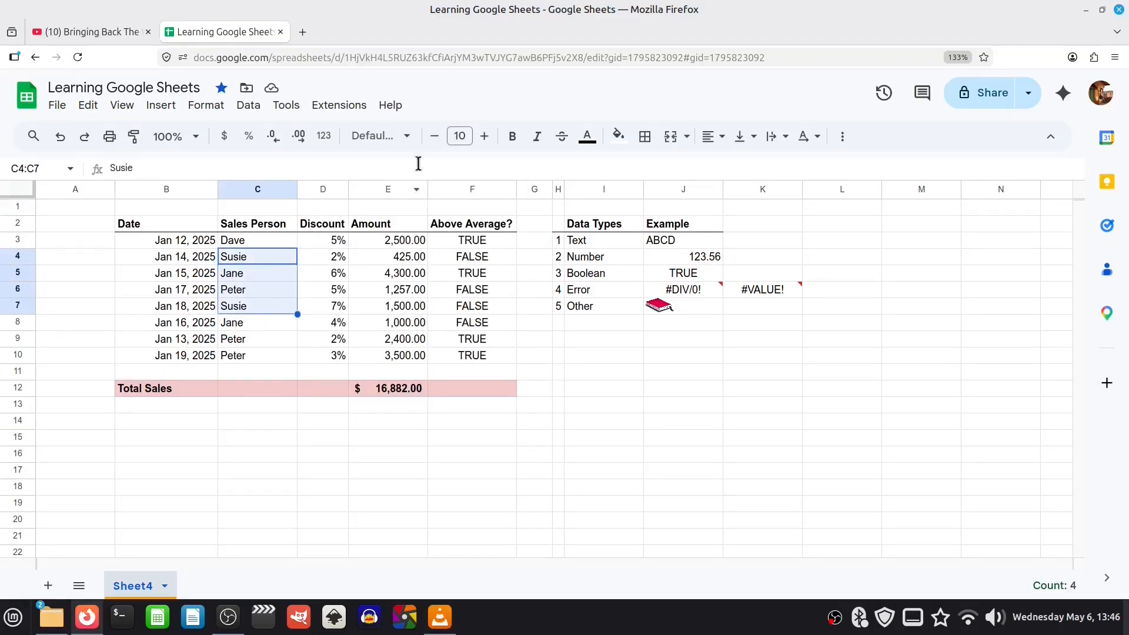
{"action": "left_click", "coordinate": [402, 139]}
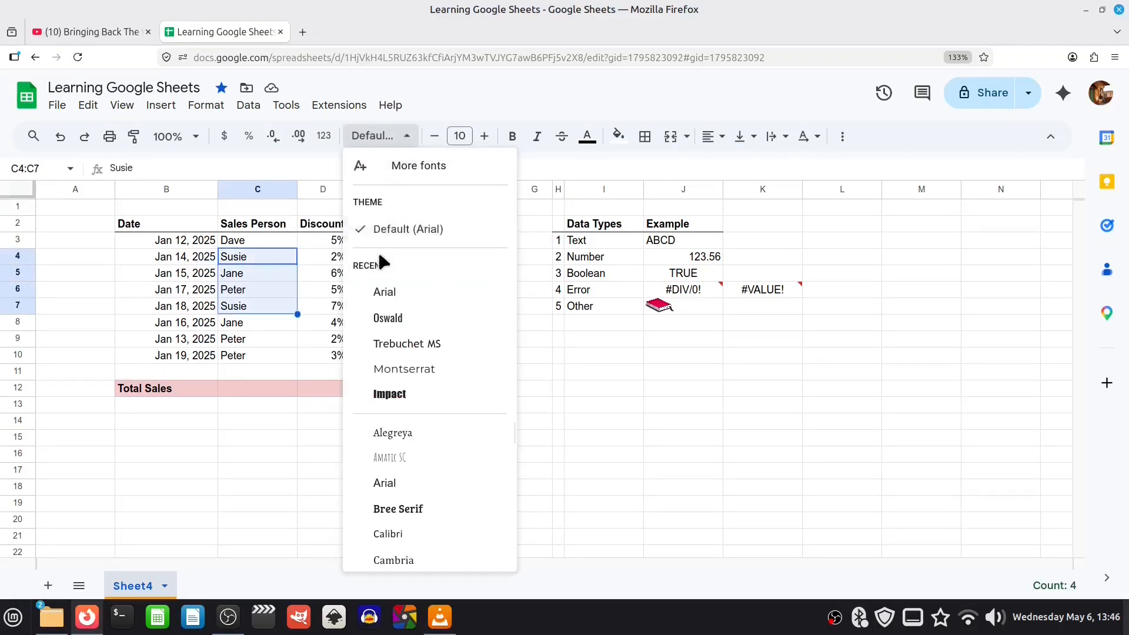
{"action": "left_click", "coordinate": [388, 321]}
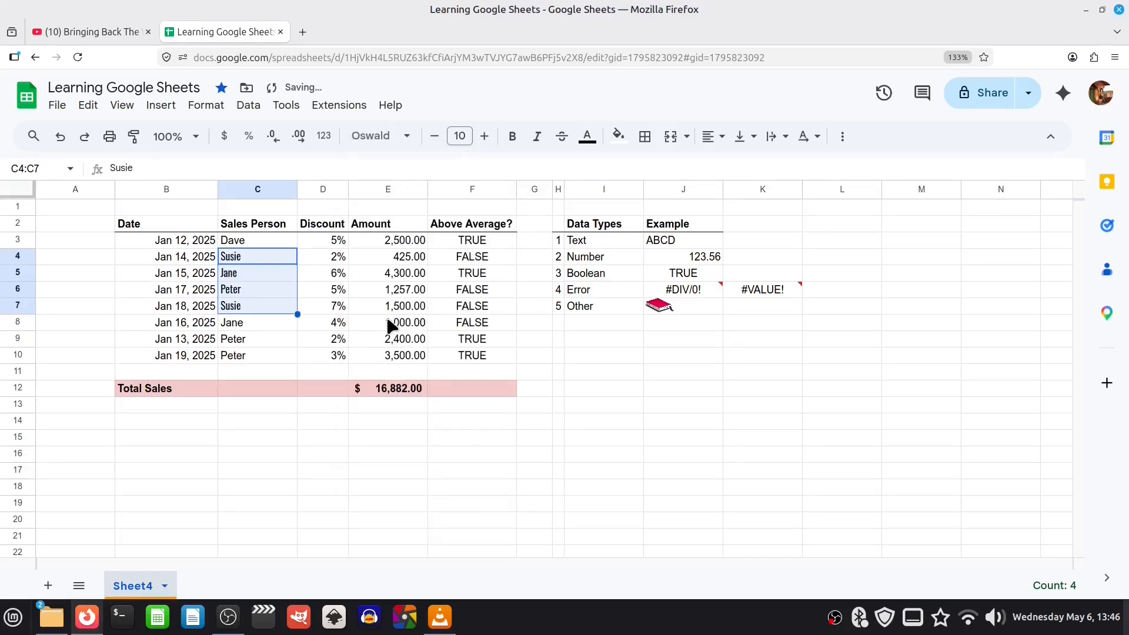
{"action": "left_click", "coordinate": [394, 140]}
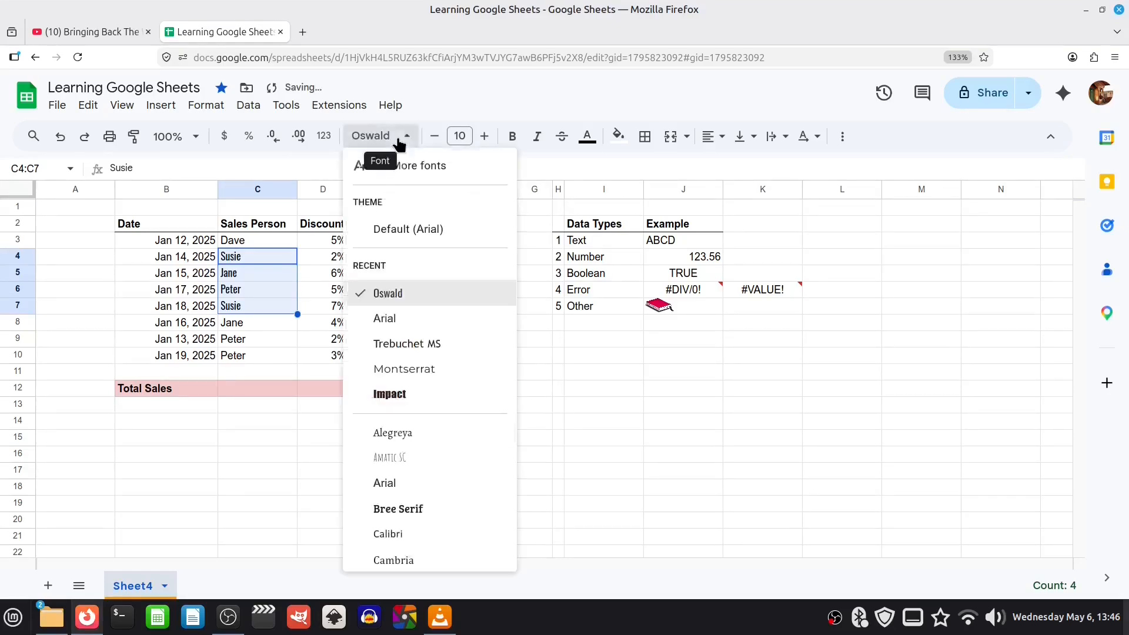
{"action": "left_click", "coordinate": [411, 229]}
- Decrease the font size of cell C4 stepwise to 7, and increase it back to 10
{"action": "left_click", "coordinate": [266, 257]}
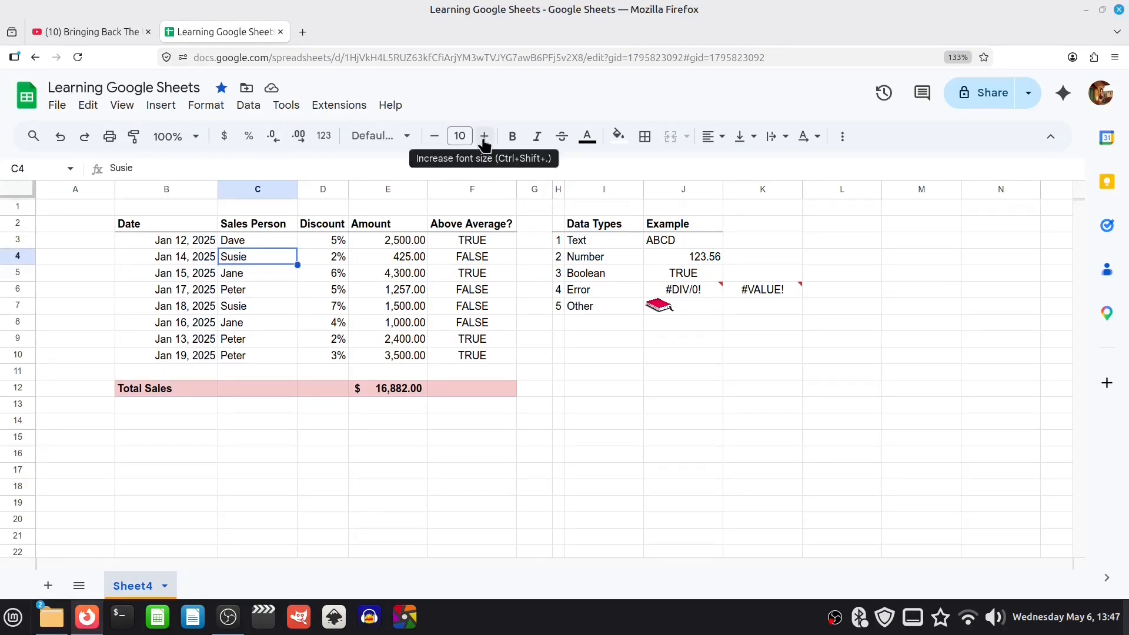
{"action": "left_click", "coordinate": [434, 142]}
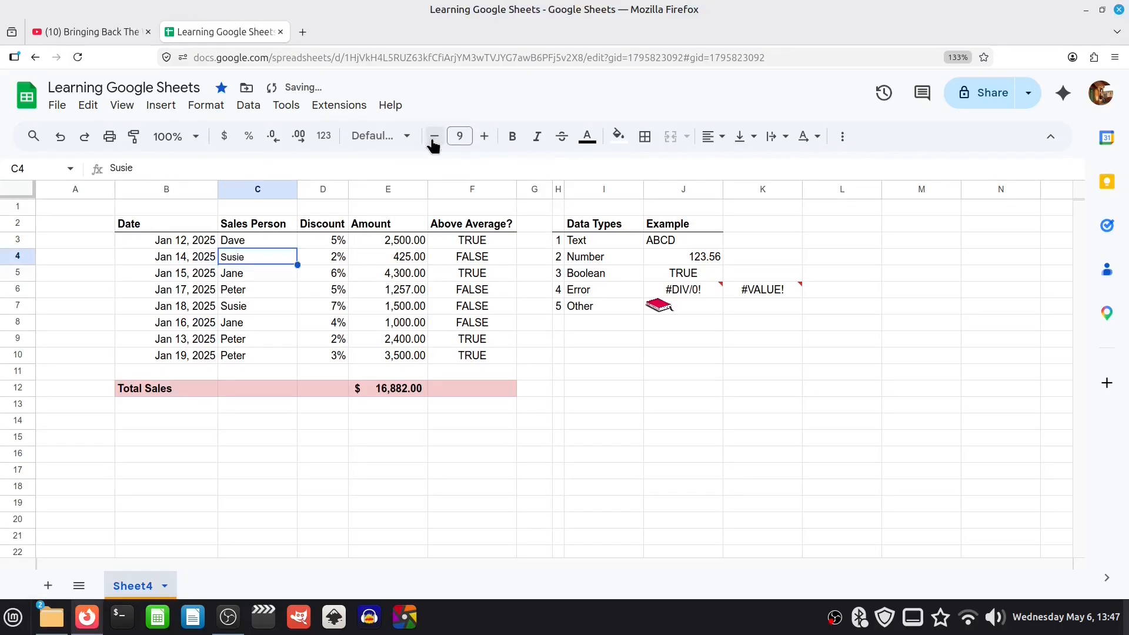
{"action": "left_click", "coordinate": [434, 141]}
{"action": "left_click", "coordinate": [434, 141]}
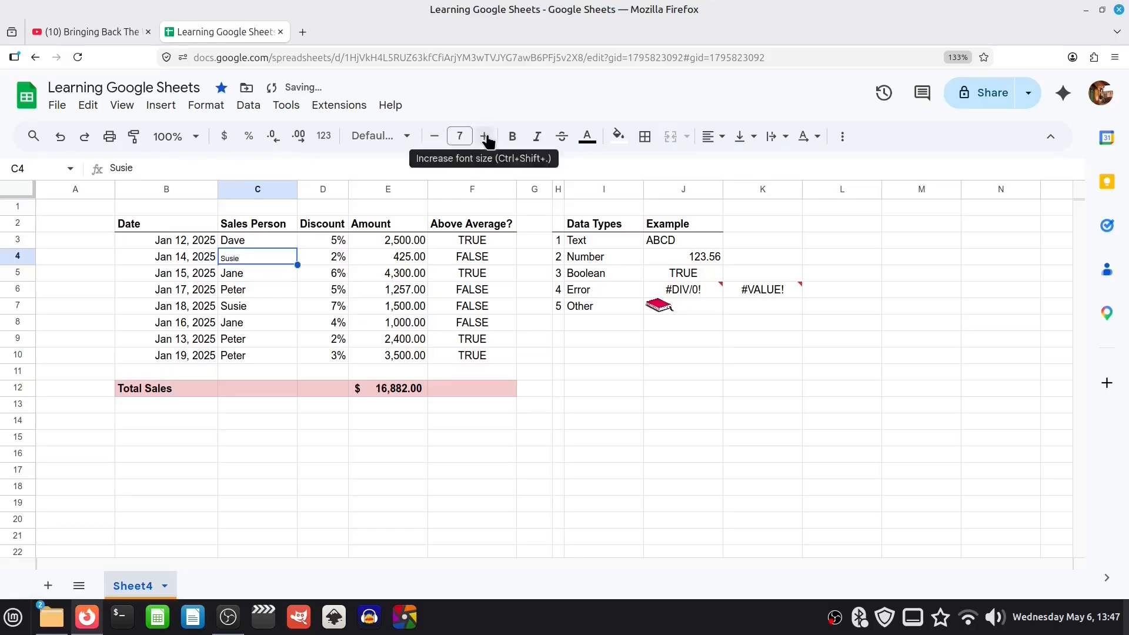
{"action": "left_click", "coordinate": [486, 138]}
{"action": "left_click", "coordinate": [485, 138]}
{"action": "left_click", "coordinate": [485, 137]}
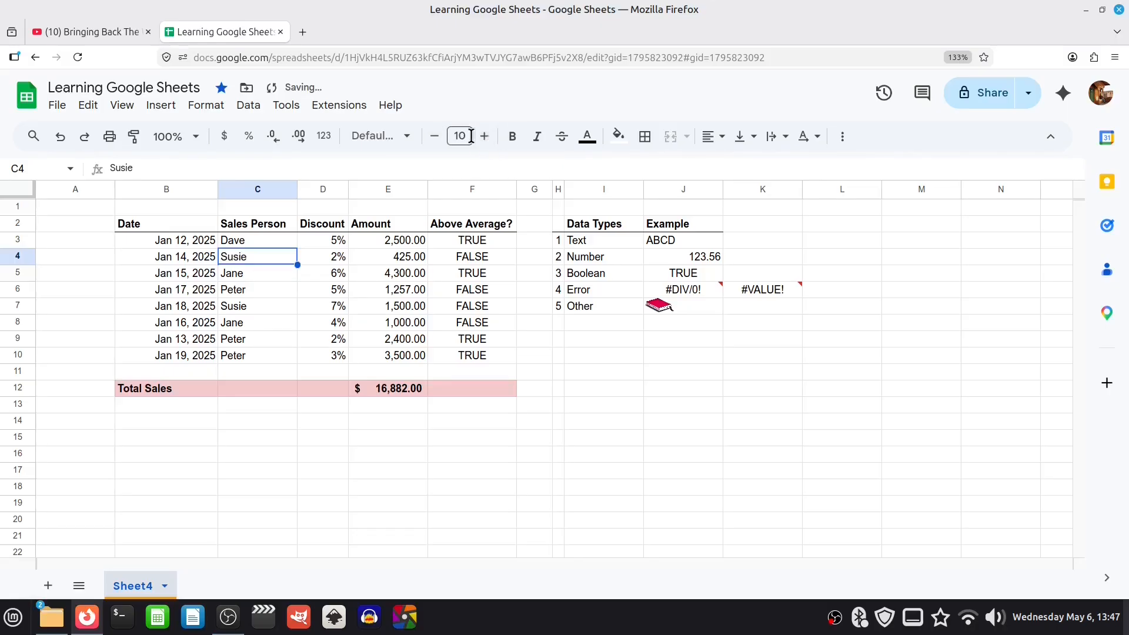
- Set the font size of cell C4 to 36, and enlarge it to the custom size 48
{"action": "left_click", "coordinate": [471, 136]}
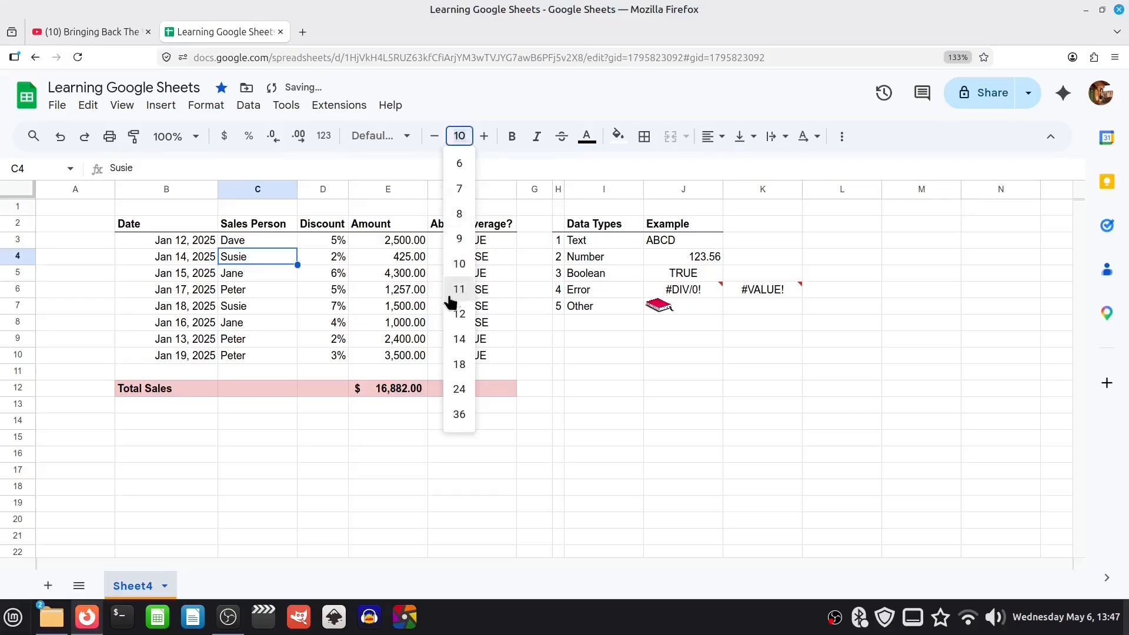
{"action": "left_click", "coordinate": [459, 414]}
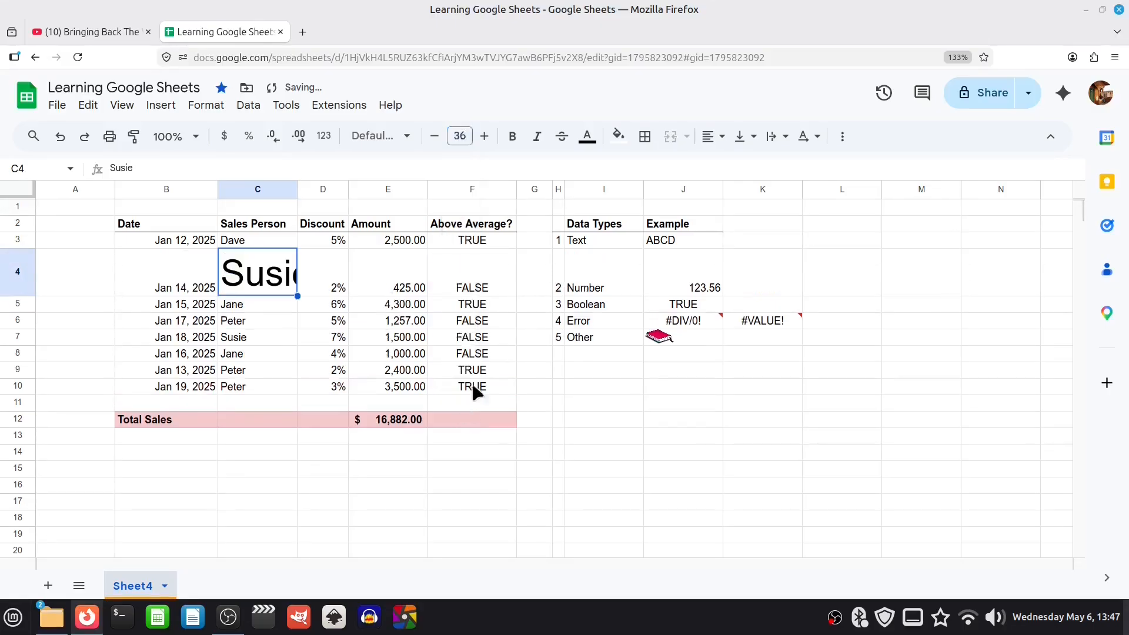
{"action": "left_click", "coordinate": [461, 130]}
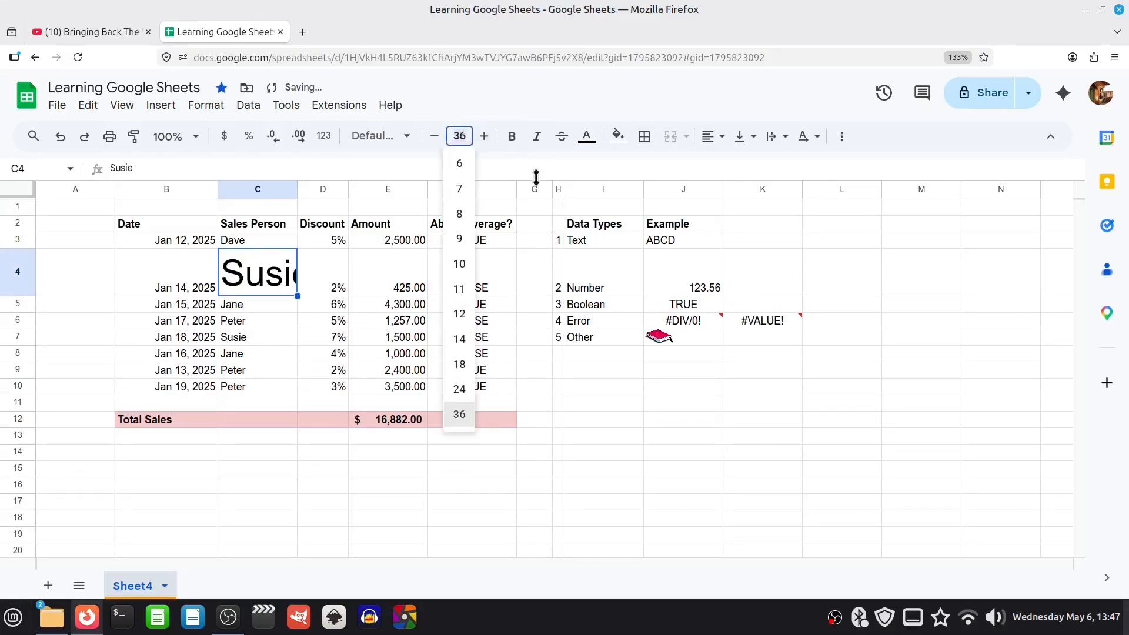
{"action": "type", "text": "48"}
{"action": "key", "text": "Return"}
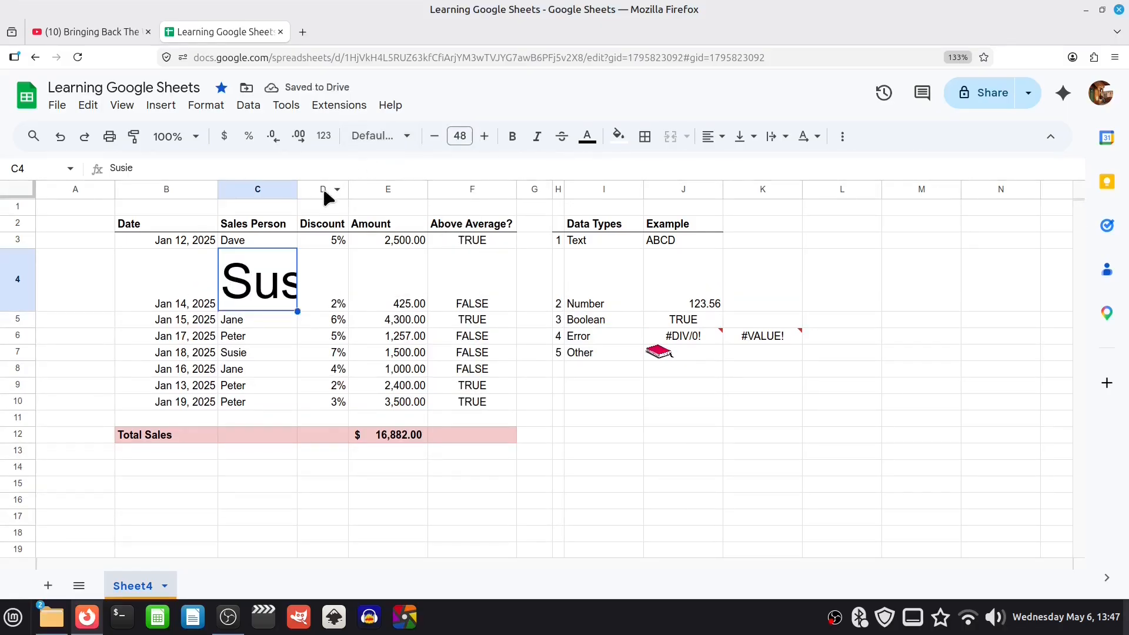
- Set the font size of cell C4 to 10
{"action": "left_click", "coordinate": [460, 137]}
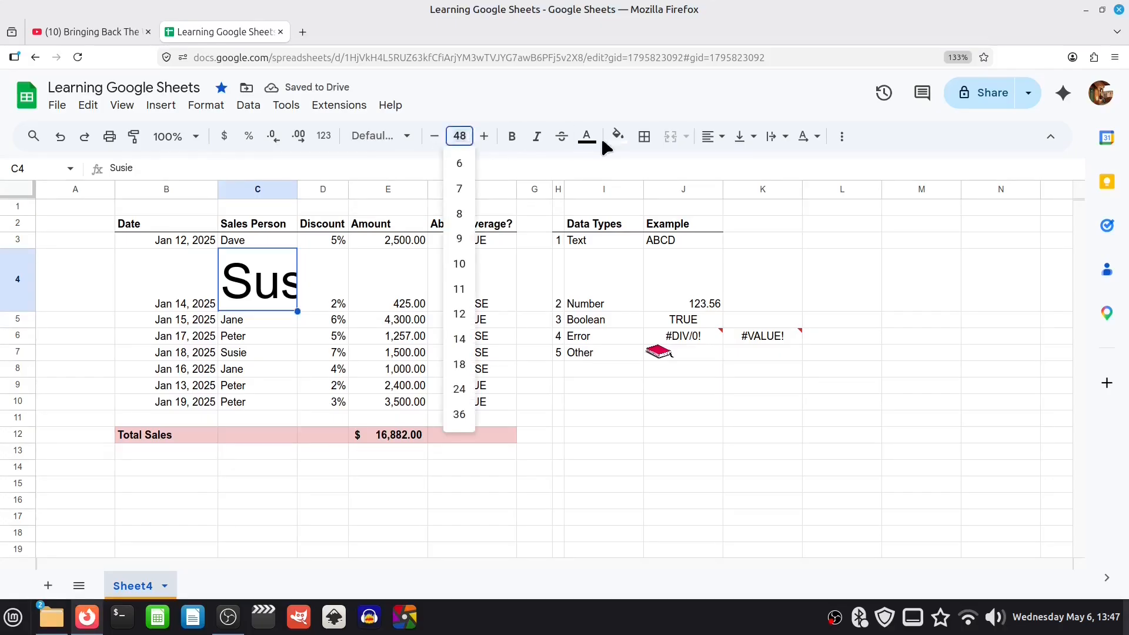
{"action": "type", "text": "10"}
{"action": "key", "text": "Return"}
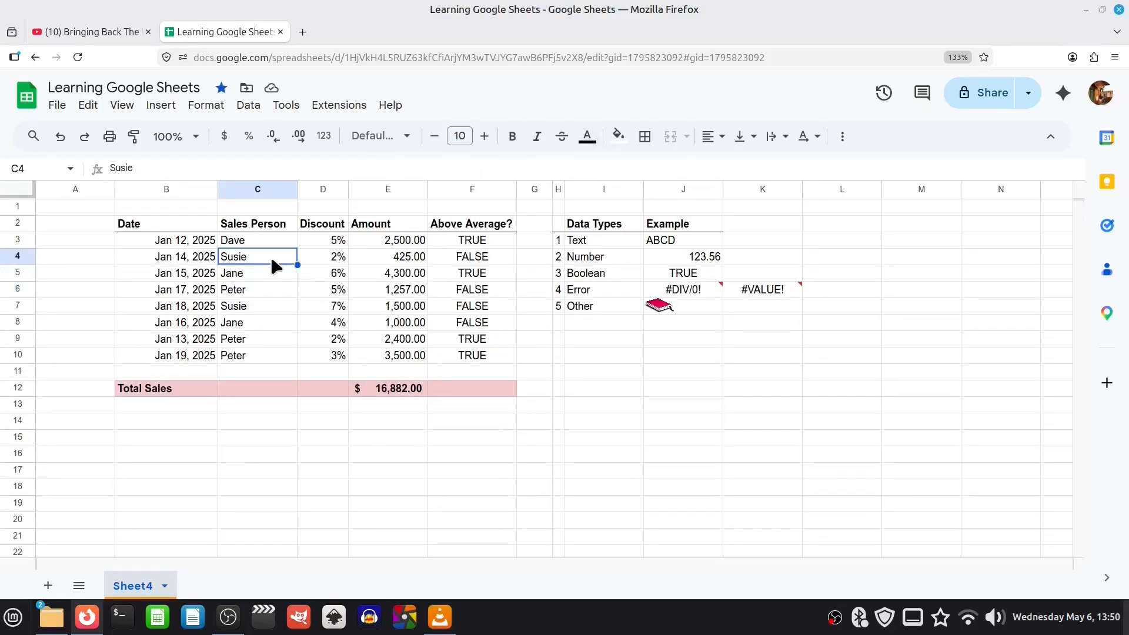
- Format the text in cell C4 as bold, italic and strikethrough with a red text color
{"action": "left_click", "coordinate": [511, 141]}
{"action": "left_click", "coordinate": [537, 143]}
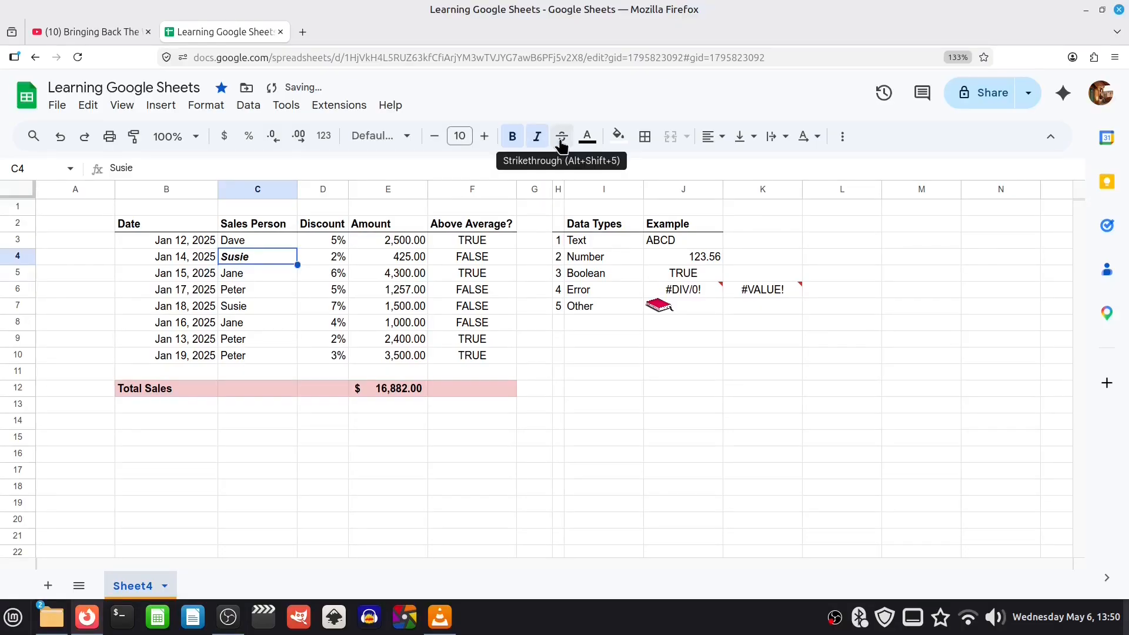
{"action": "left_click", "coordinate": [562, 143]}
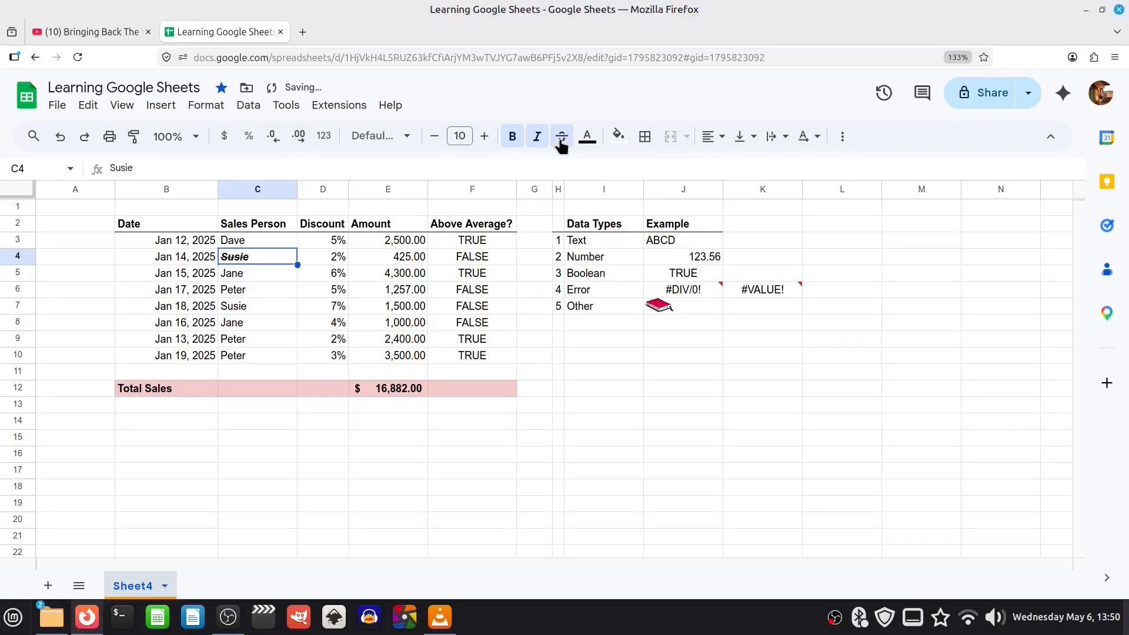
{"action": "left_click", "coordinate": [588, 142]}
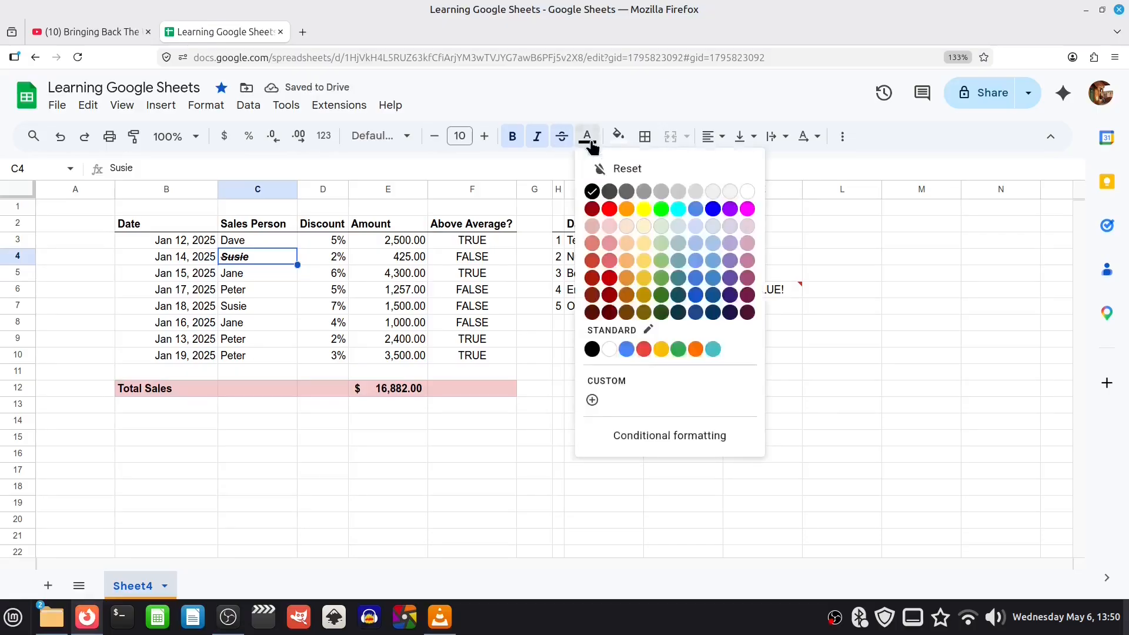
{"action": "left_click", "coordinate": [609, 210]}
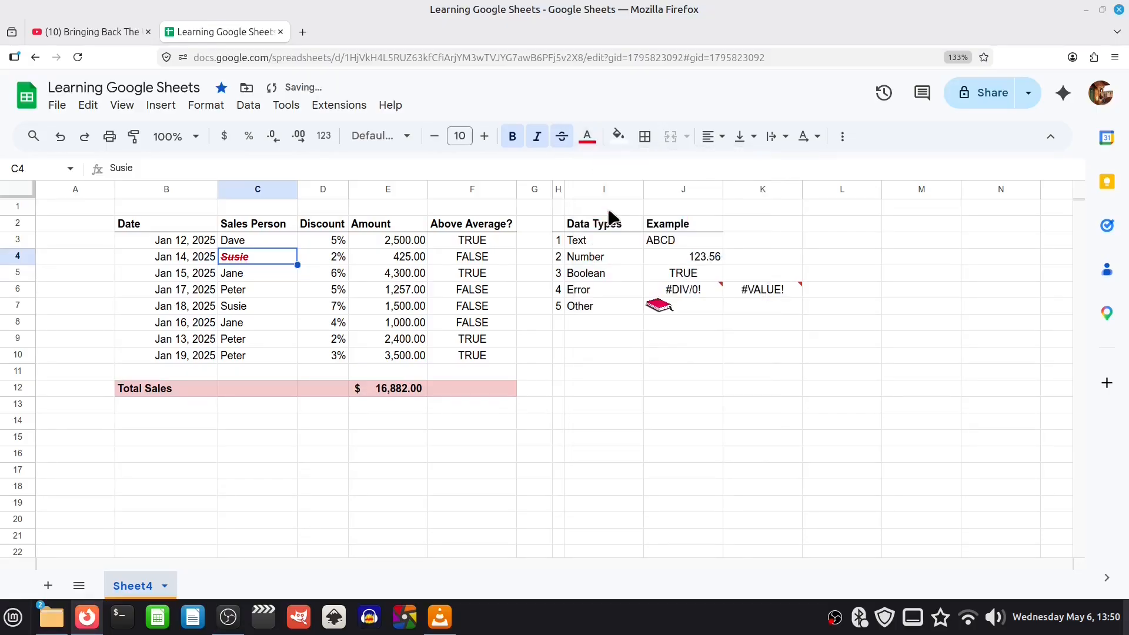
- Clear all formatting from cell C4, and fill cells C4:C7 with orange
{"action": "key", "text": "ctrl+backslash"}
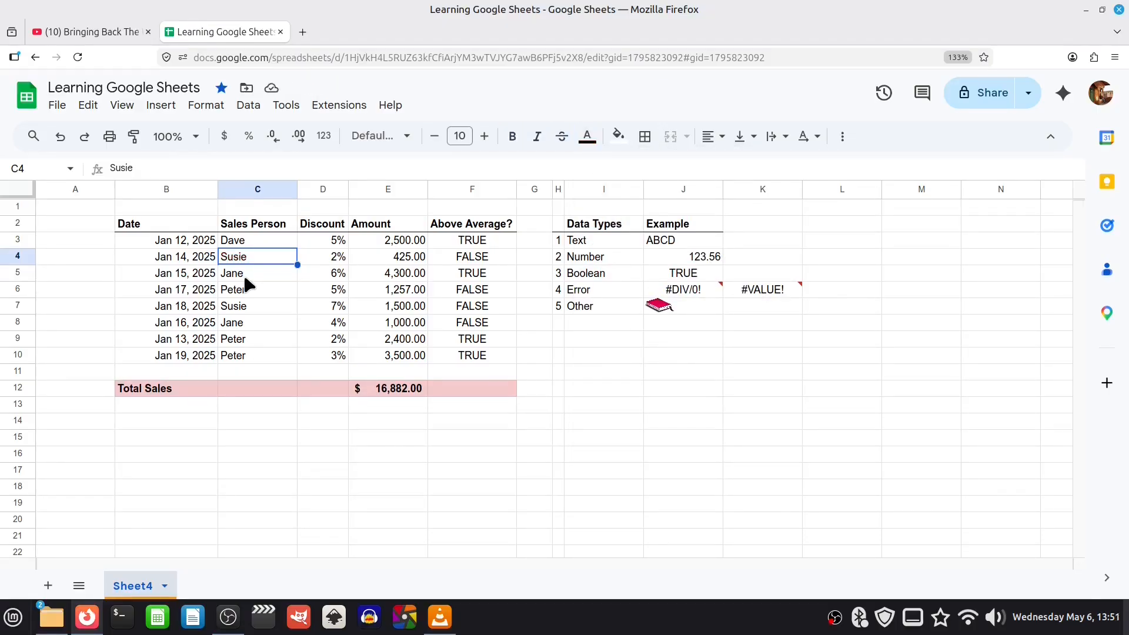
{"action": "left_click_drag", "start_coordinate": [253, 257], "coordinate": [247, 303]}
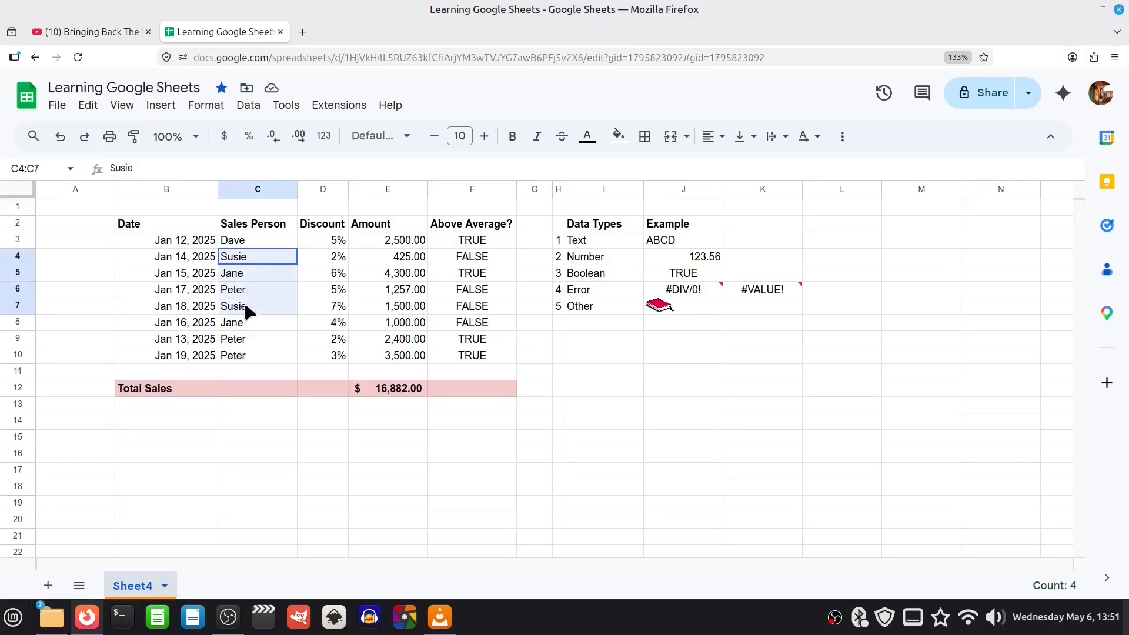
{"action": "left_click", "coordinate": [618, 139]}
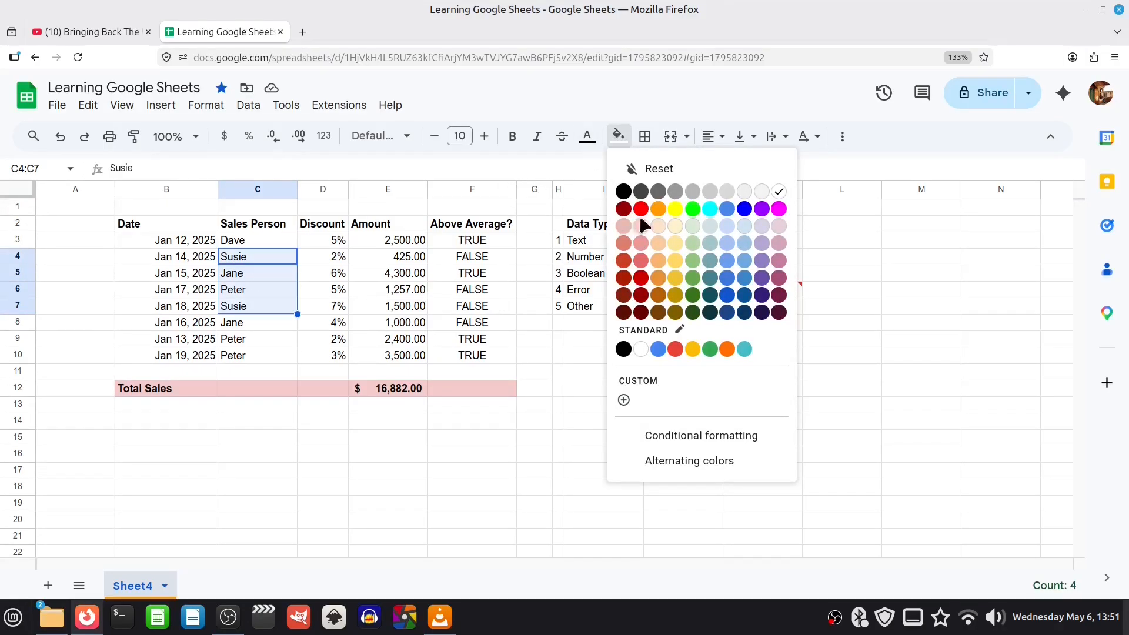
{"action": "left_click", "coordinate": [658, 211]}
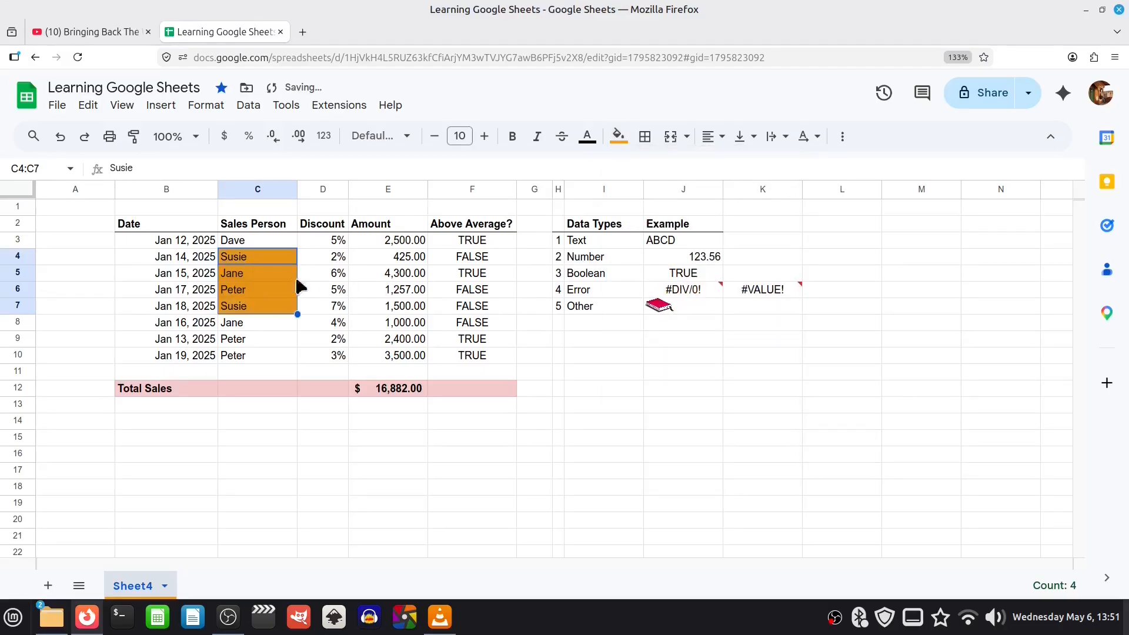
- Apply all borders to cells D6:F10
{"action": "left_click_drag", "start_coordinate": [338, 294], "coordinate": [432, 355]}
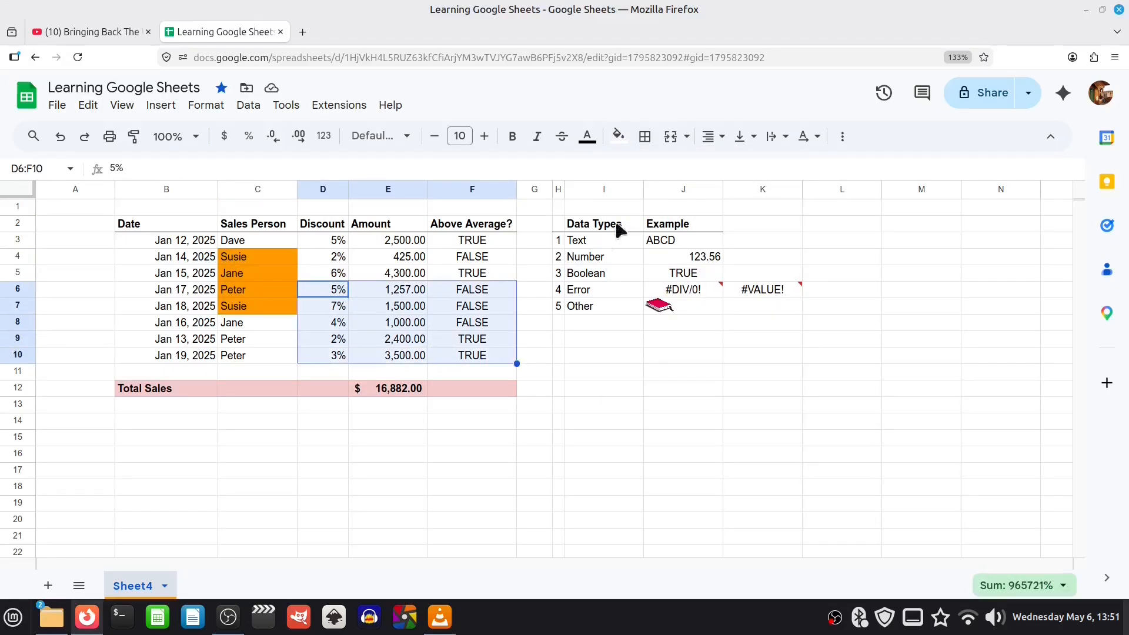
{"action": "left_click", "coordinate": [643, 142]}
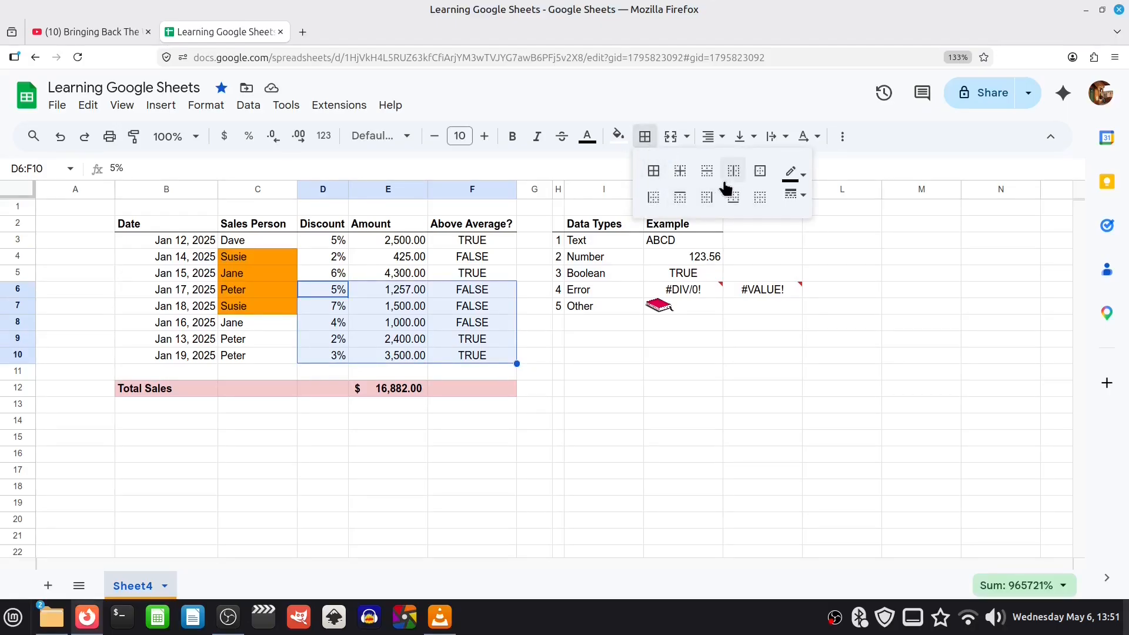
{"action": "left_click", "coordinate": [654, 170]}
{"action": "left_click", "coordinate": [255, 261]}
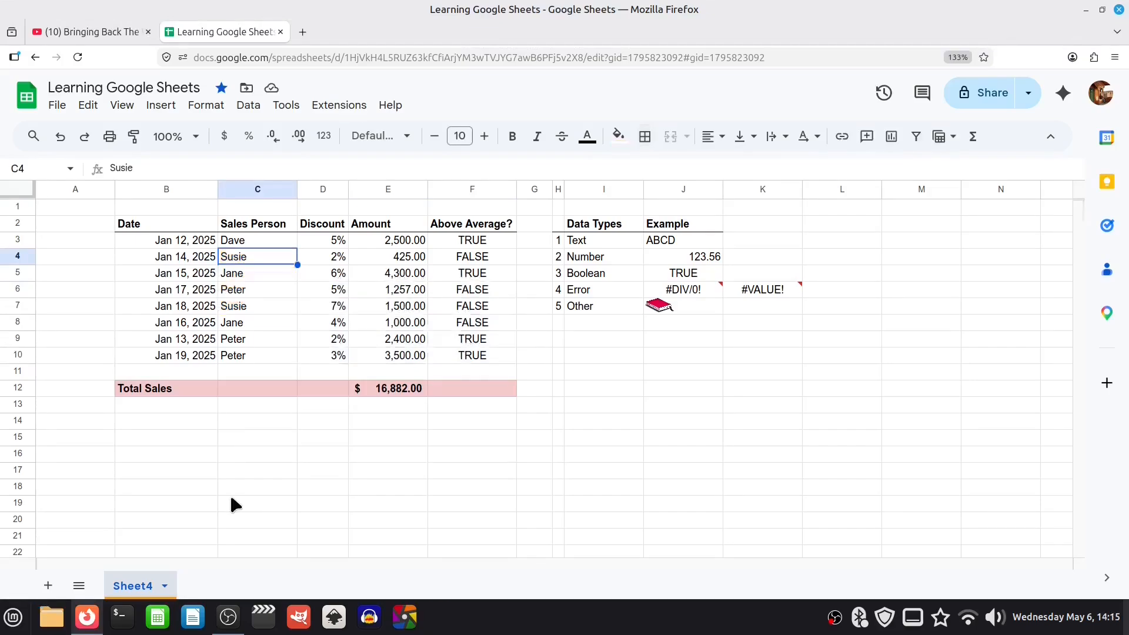
- Merge cells B12:C12 in the Total Sales row into a single cell
{"action": "left_click_drag", "start_coordinate": [176, 391], "coordinate": [237, 392]}
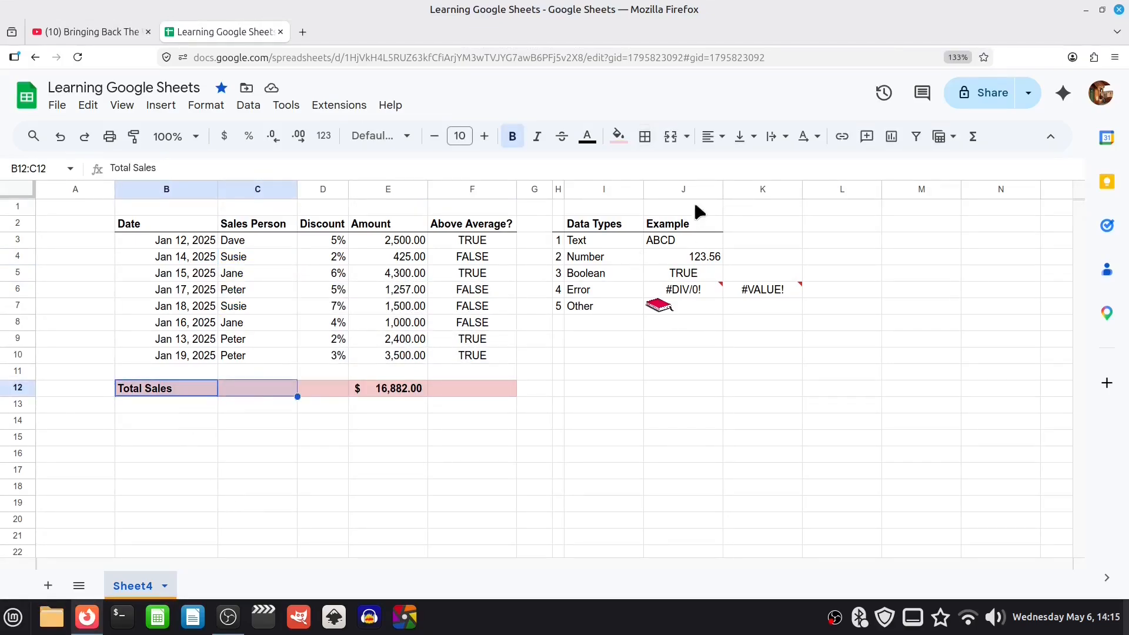
{"action": "left_click", "coordinate": [671, 137]}
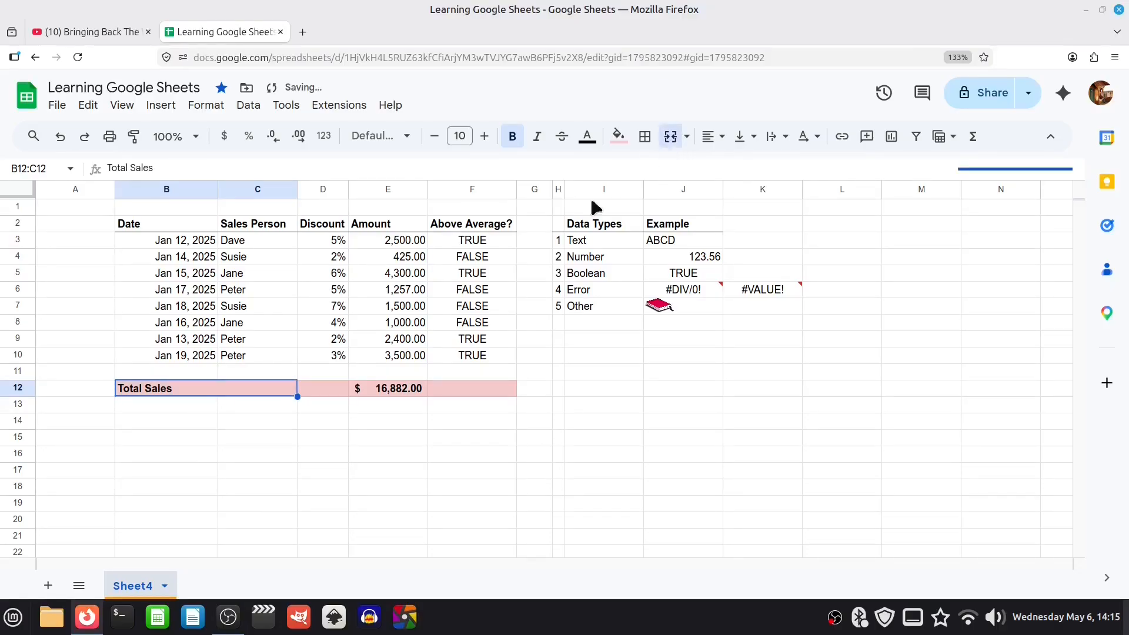
{"action": "left_click", "coordinate": [207, 420]}
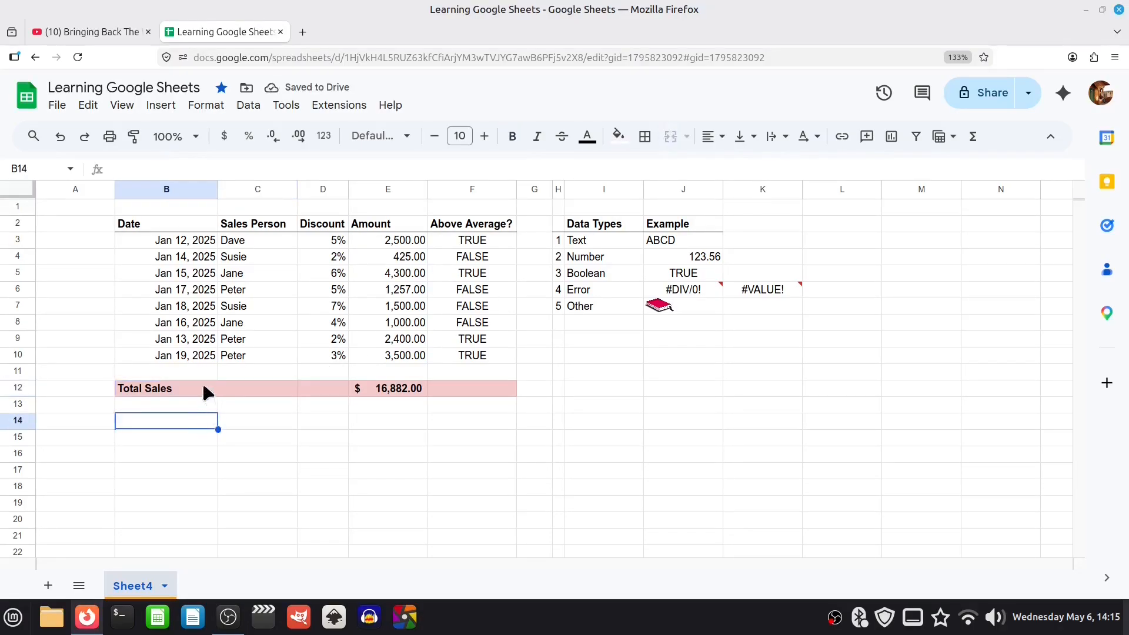
- Unmerge the Total Sales cell back into separate cells B12 and C12
{"action": "left_click", "coordinate": [206, 393]}
{"action": "left_click", "coordinate": [687, 138]}
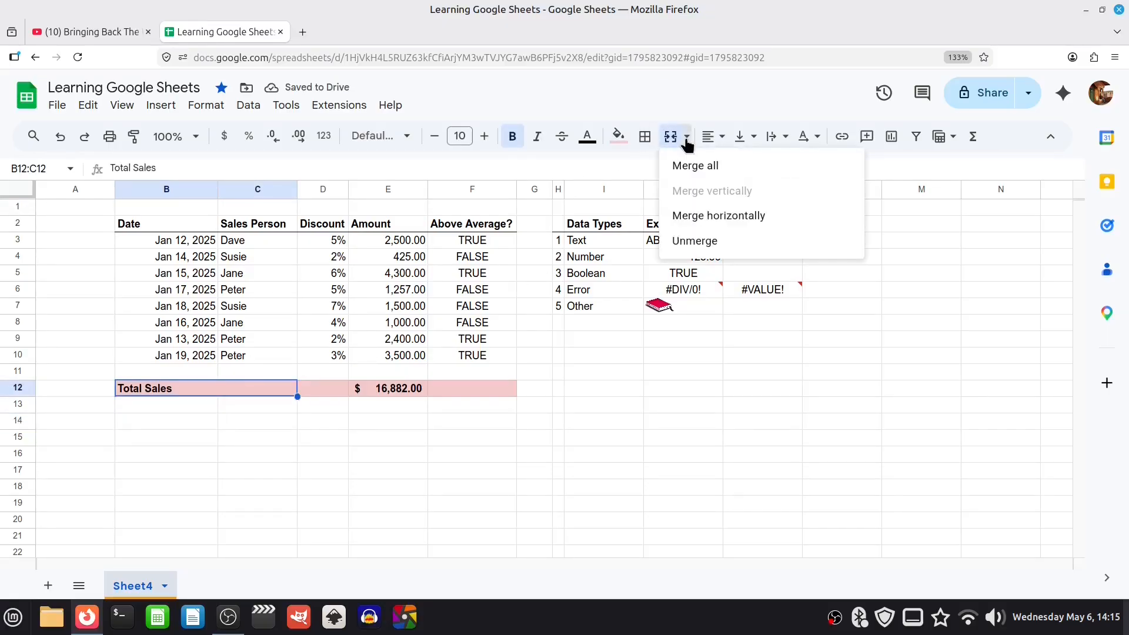
{"action": "left_click", "coordinate": [684, 241]}
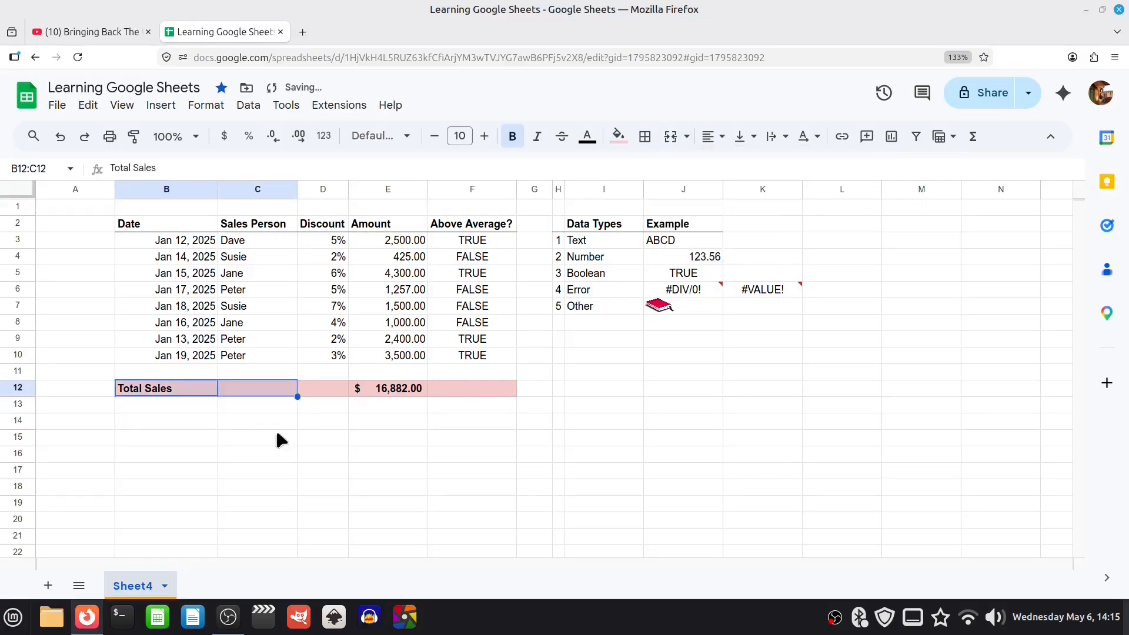
{"action": "left_click", "coordinate": [196, 393]}
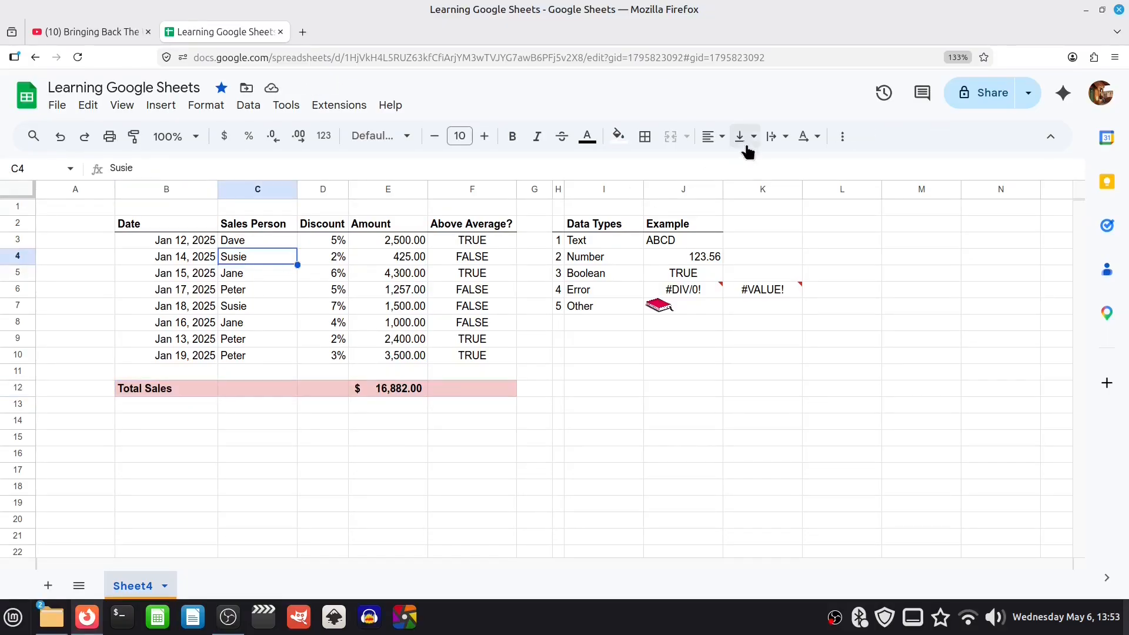
- Examine the horizontal alignment, vertical alignment, text wrapping and text rotation options for cell C4
{"action": "left_click", "coordinate": [724, 140]}
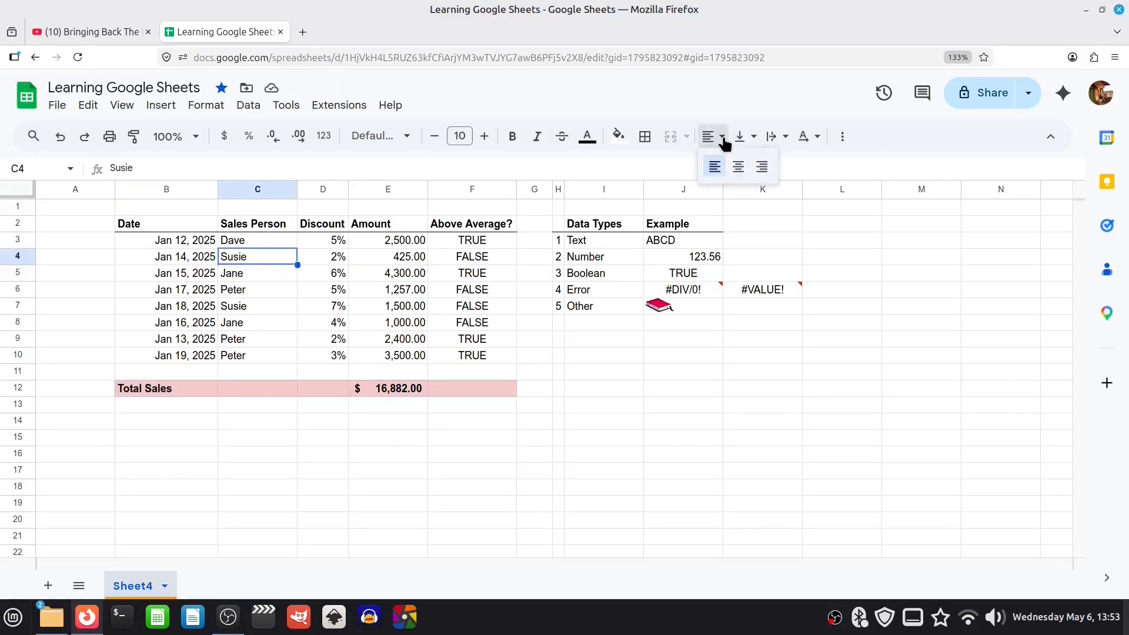
{"action": "left_click", "coordinate": [752, 140]}
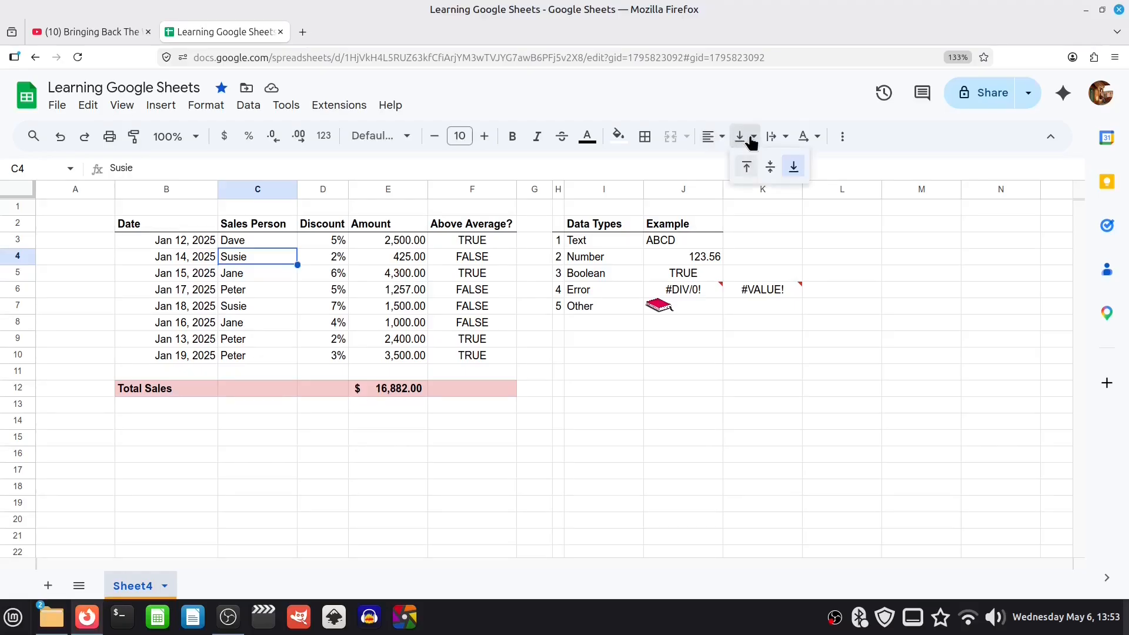
{"action": "left_click", "coordinate": [752, 142]}
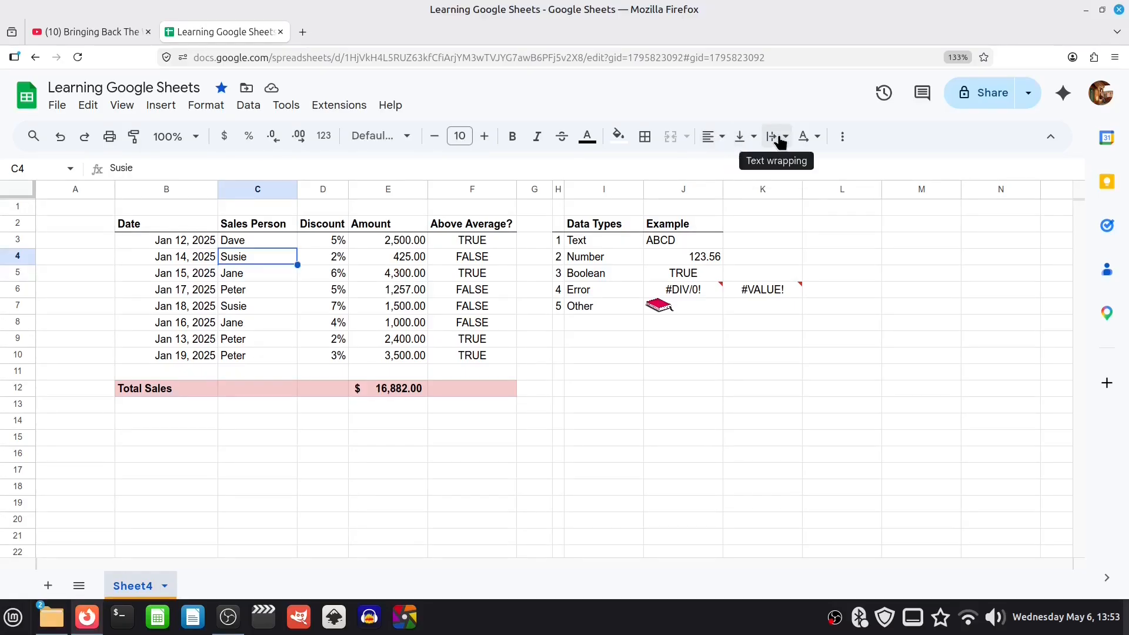
{"action": "left_click", "coordinate": [781, 141]}
{"action": "left_click", "coordinate": [780, 141]}
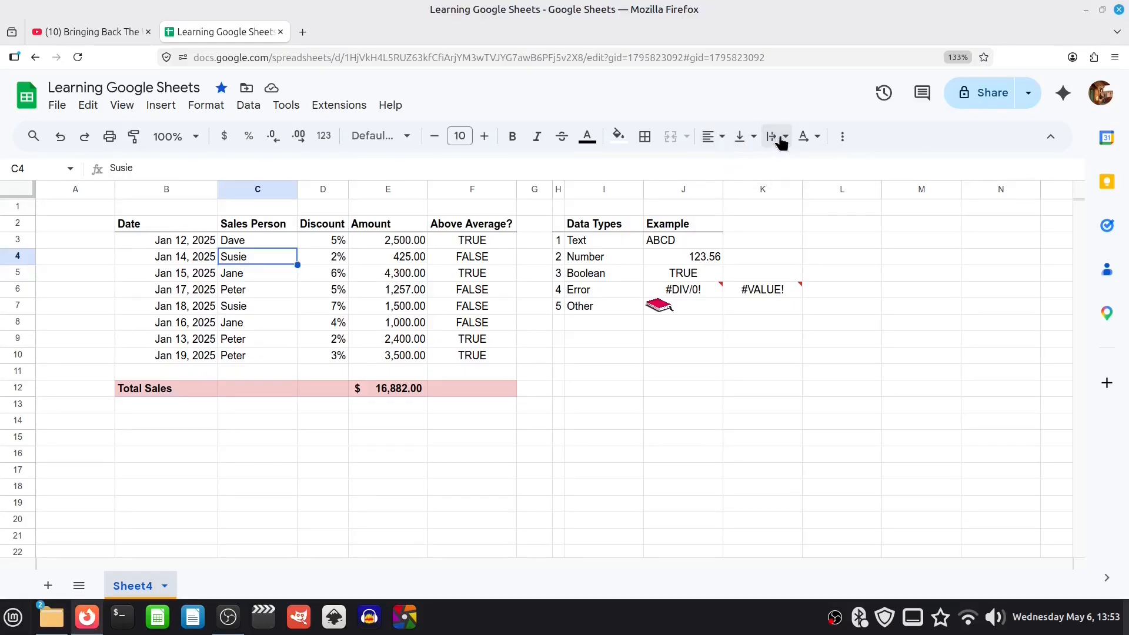
{"action": "left_click", "coordinate": [815, 141]}
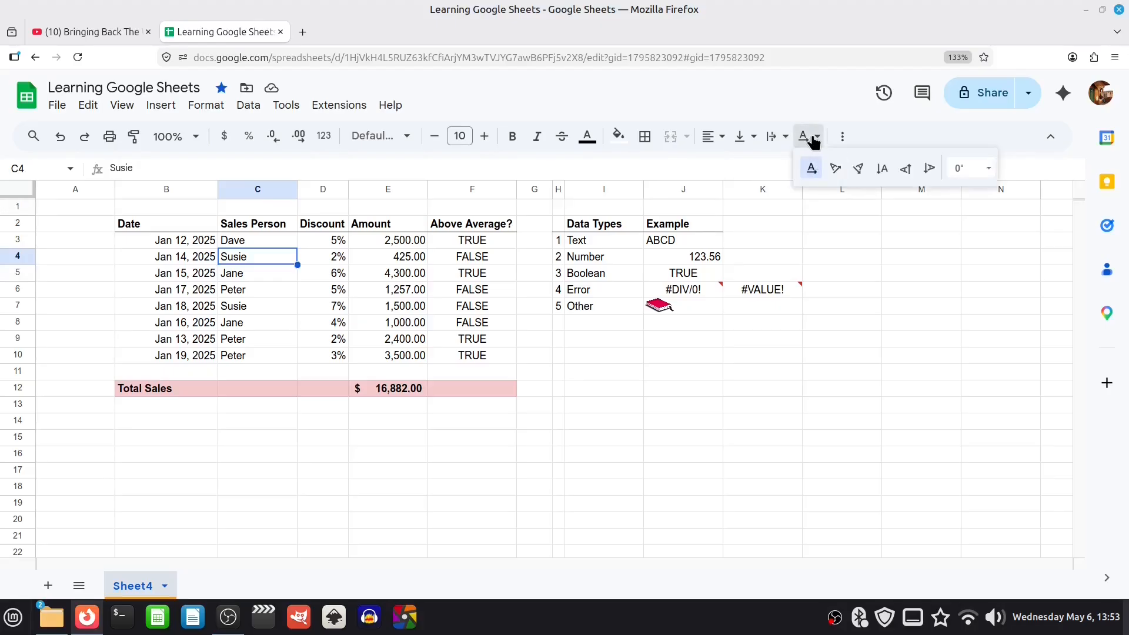
{"action": "left_click", "coordinate": [814, 141]}
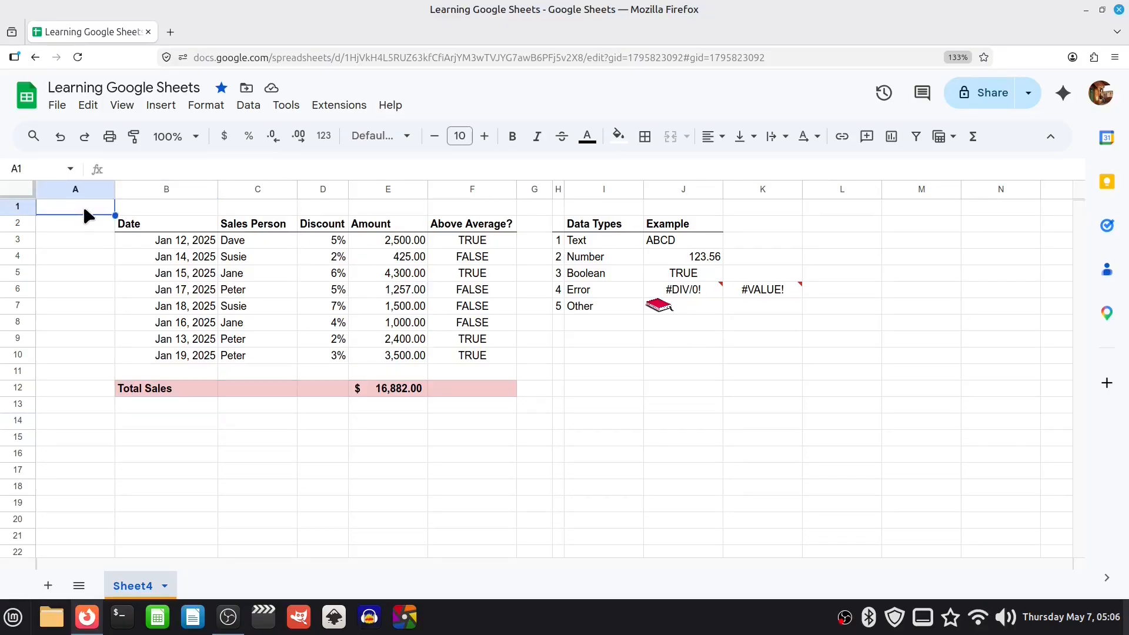
- Review the commands available for file handling, editing, inserting, formatting, data, tools, extensions and help
{"action": "left_click", "coordinate": [57, 107]}
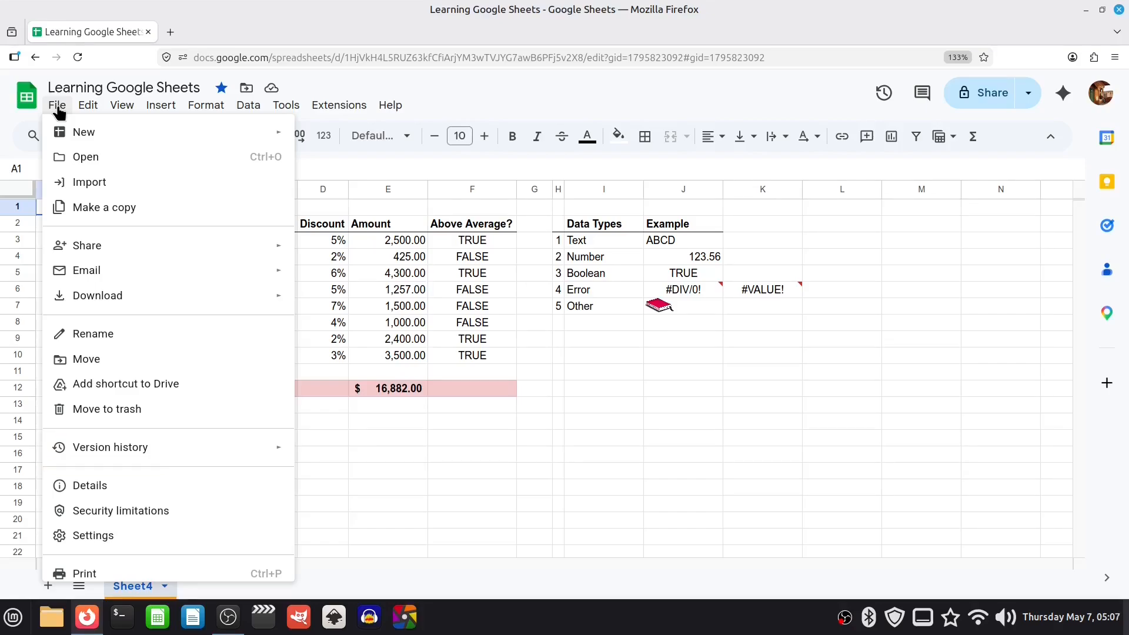
{"action": "mouse_move", "coordinate": [85, 114]}
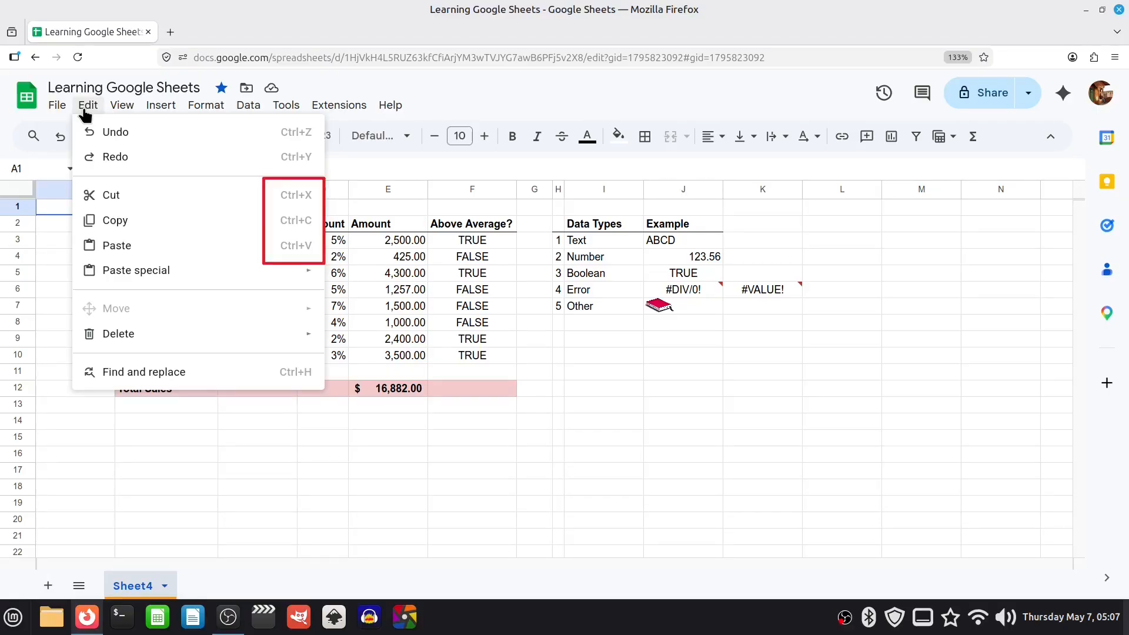
{"action": "mouse_move", "coordinate": [162, 106]}
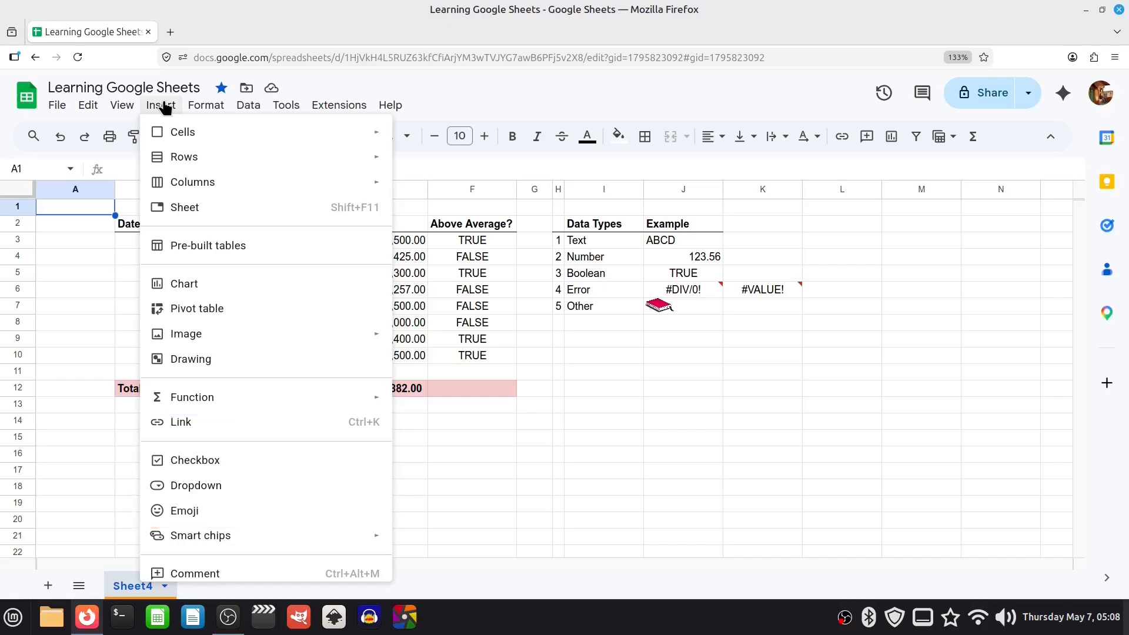
{"action": "mouse_move", "coordinate": [195, 109]}
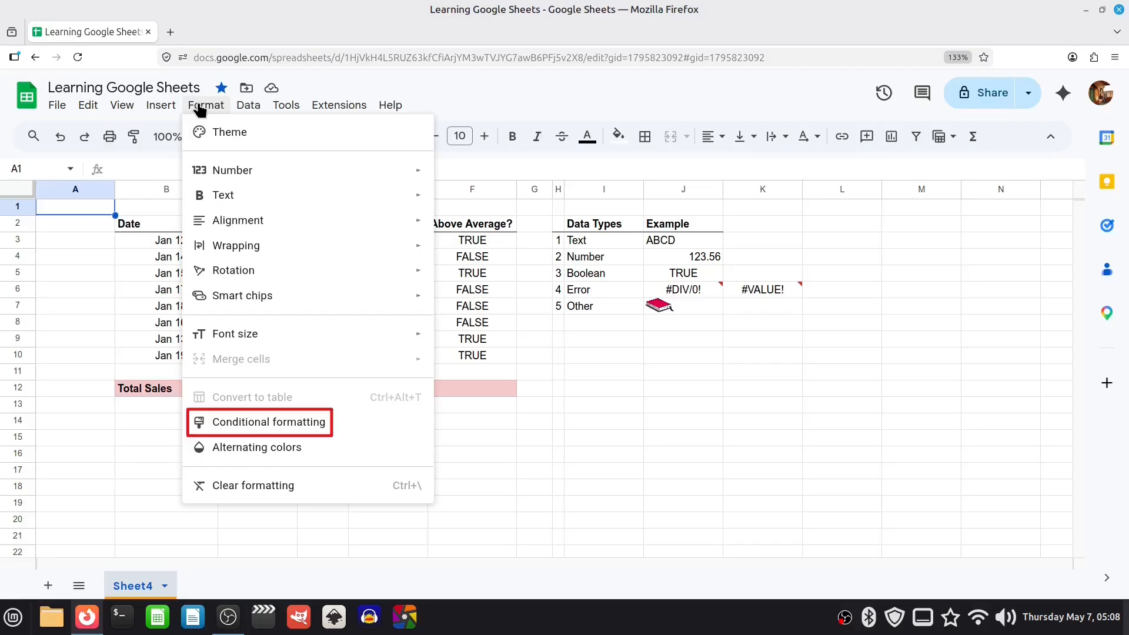
{"action": "mouse_move", "coordinate": [238, 110]}
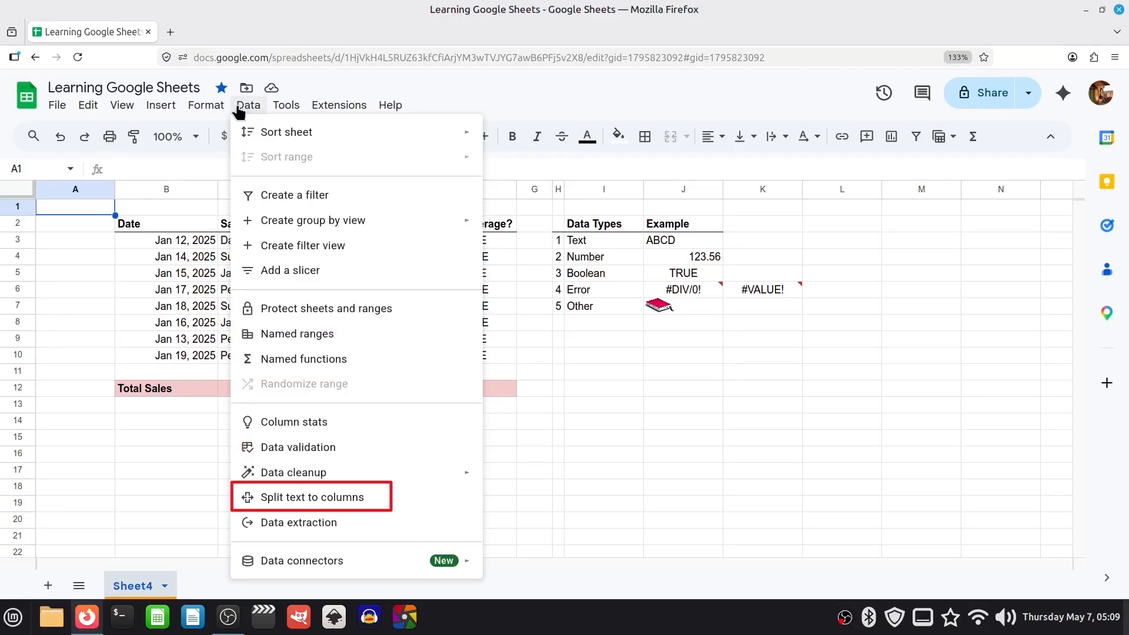
{"action": "mouse_move", "coordinate": [292, 107]}
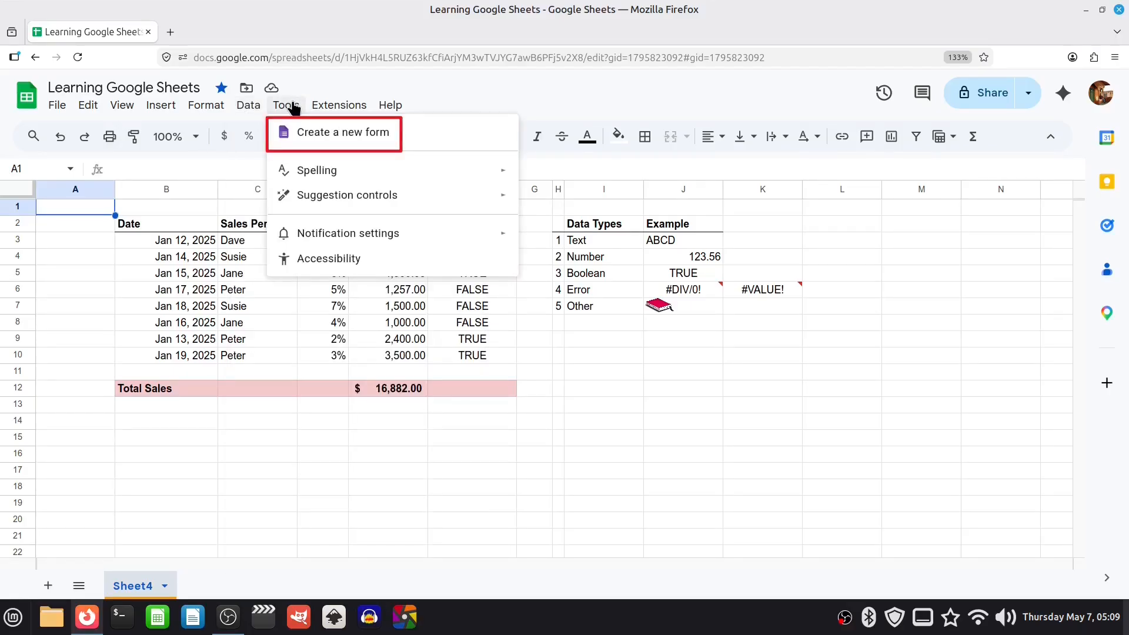
{"action": "mouse_move", "coordinate": [328, 109]}
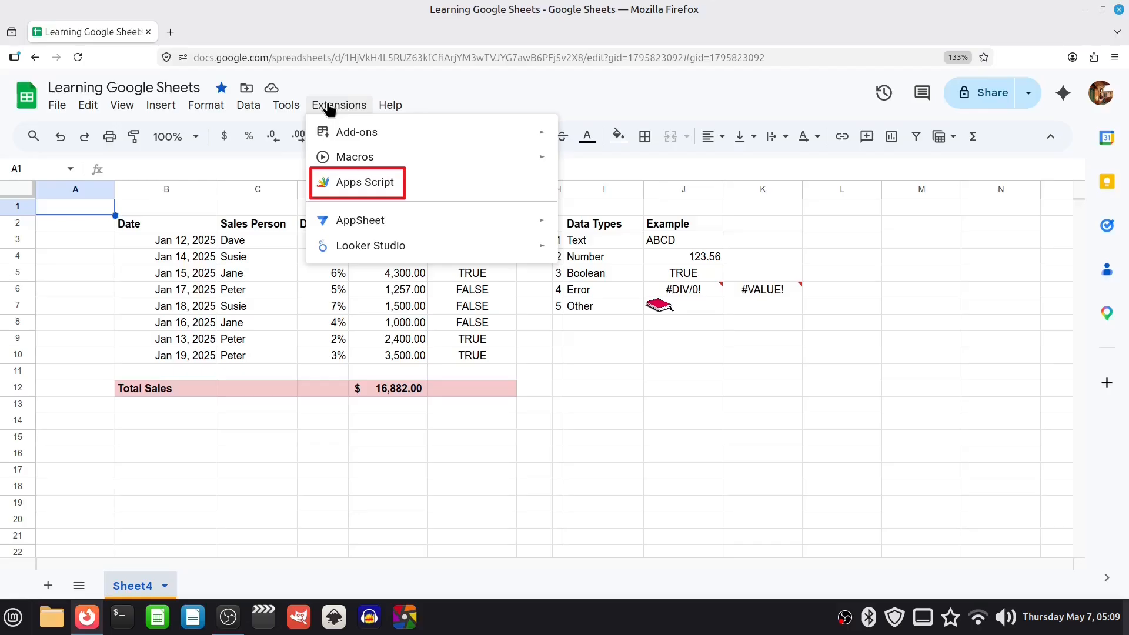
{"action": "mouse_move", "coordinate": [389, 110]}
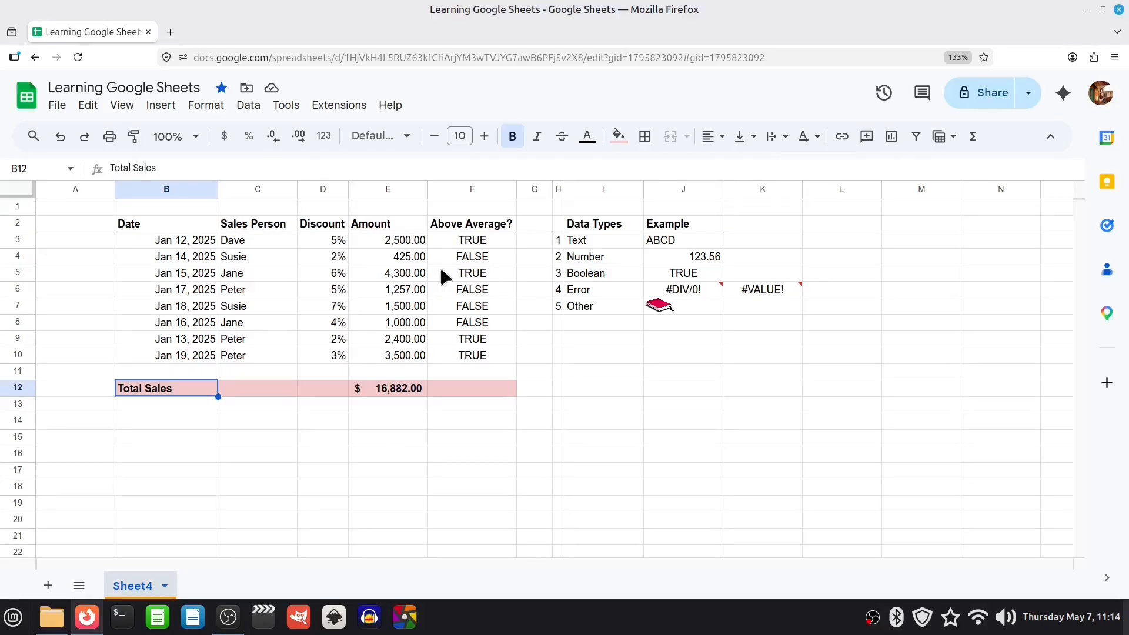
- Examine the commands for inserting and deleting rows and columns, using row 5 and column E
{"action": "right_click", "coordinate": [17, 274]}
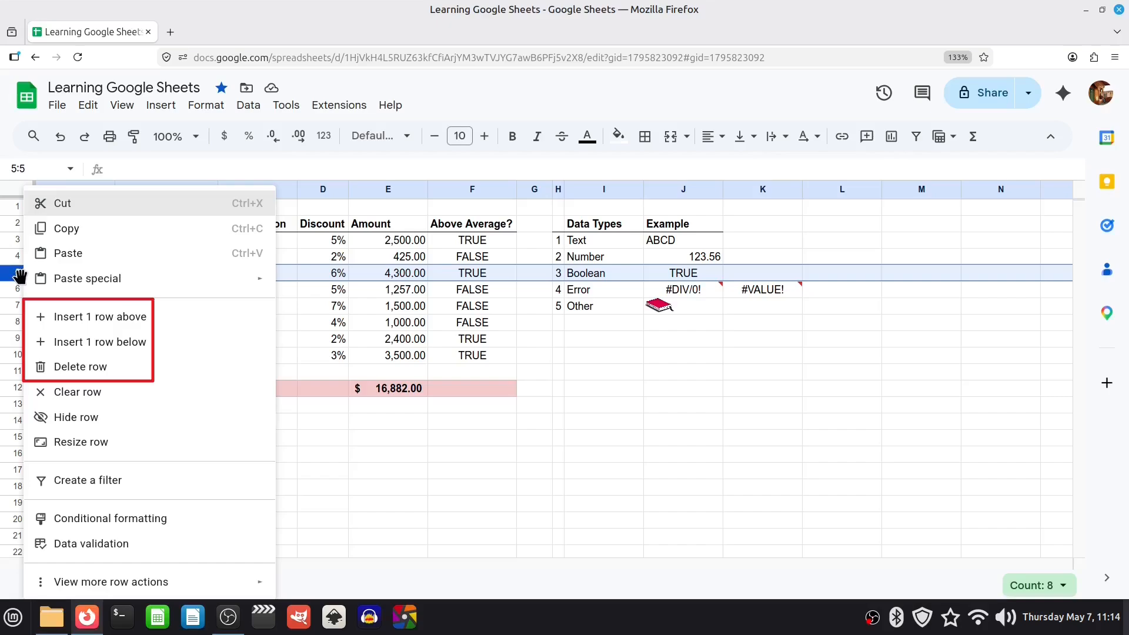
{"action": "right_click", "coordinate": [365, 189]}
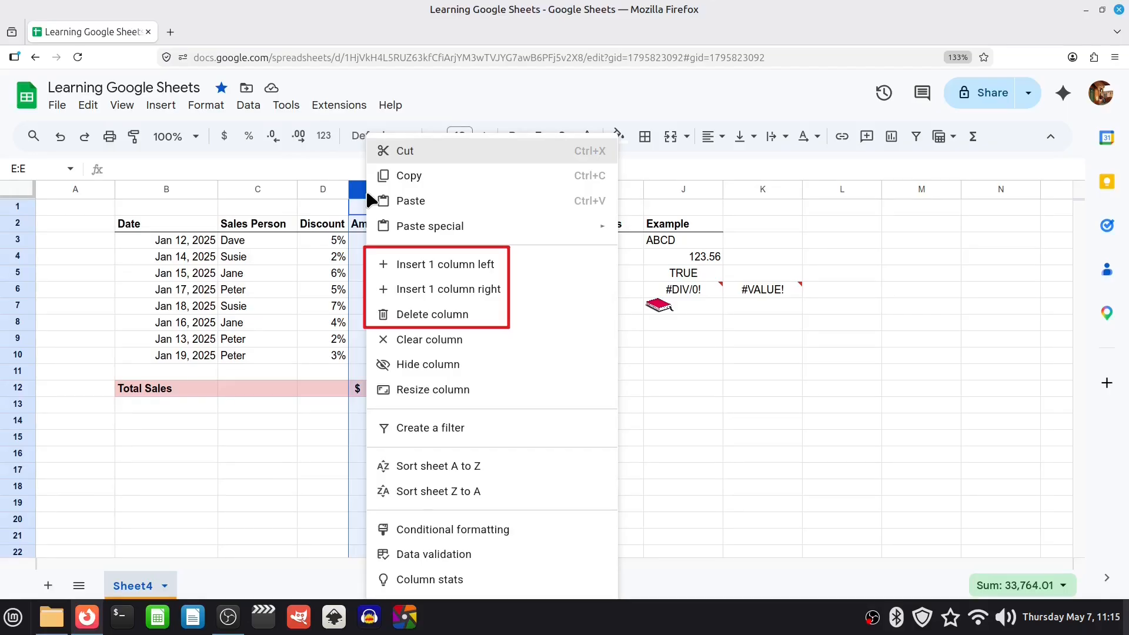
{"action": "right_click", "coordinate": [733, 206]}
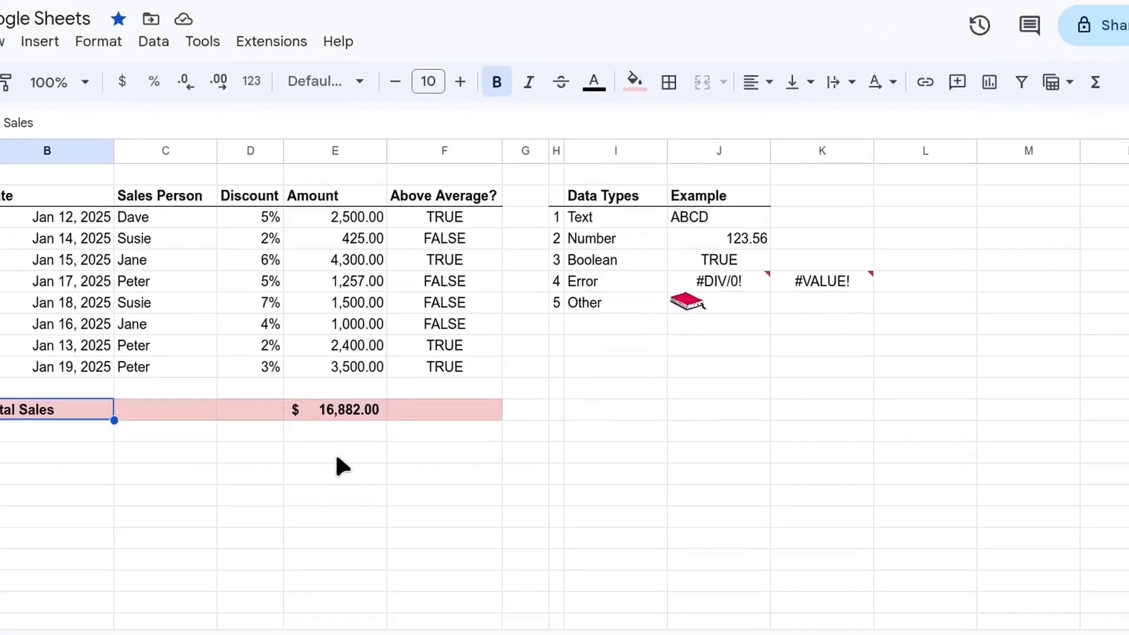
- In cell E14, enter a formula adding the amounts individually: =E3+E4+E5+E6+E7+E8+E9+E10
{"action": "left_click", "coordinate": [338, 456]}
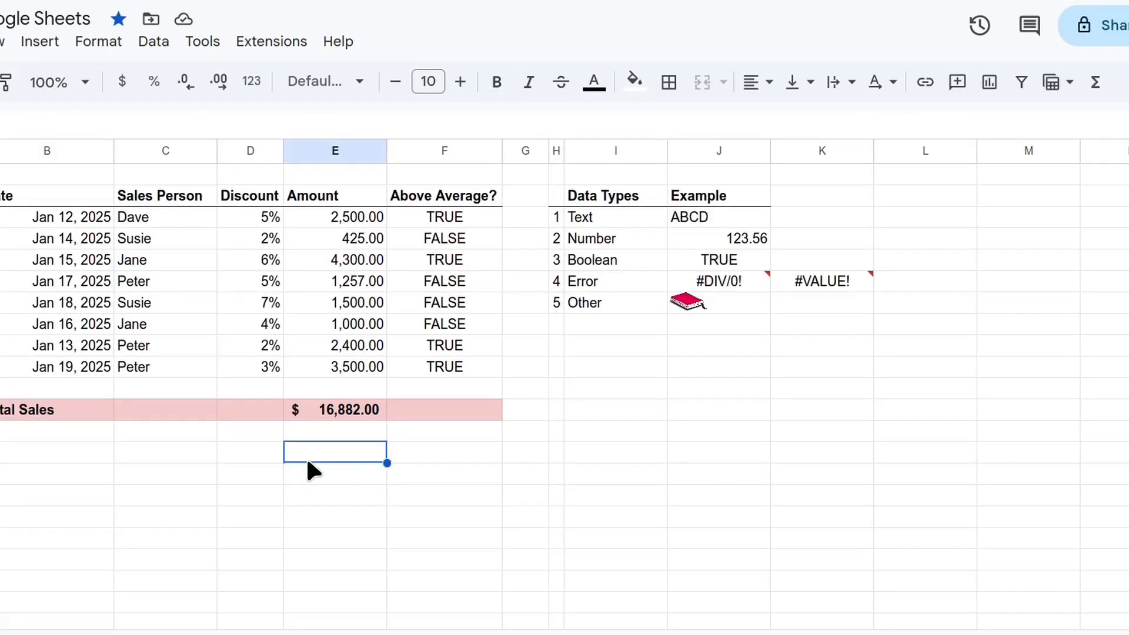
{"action": "type", "text": "="}
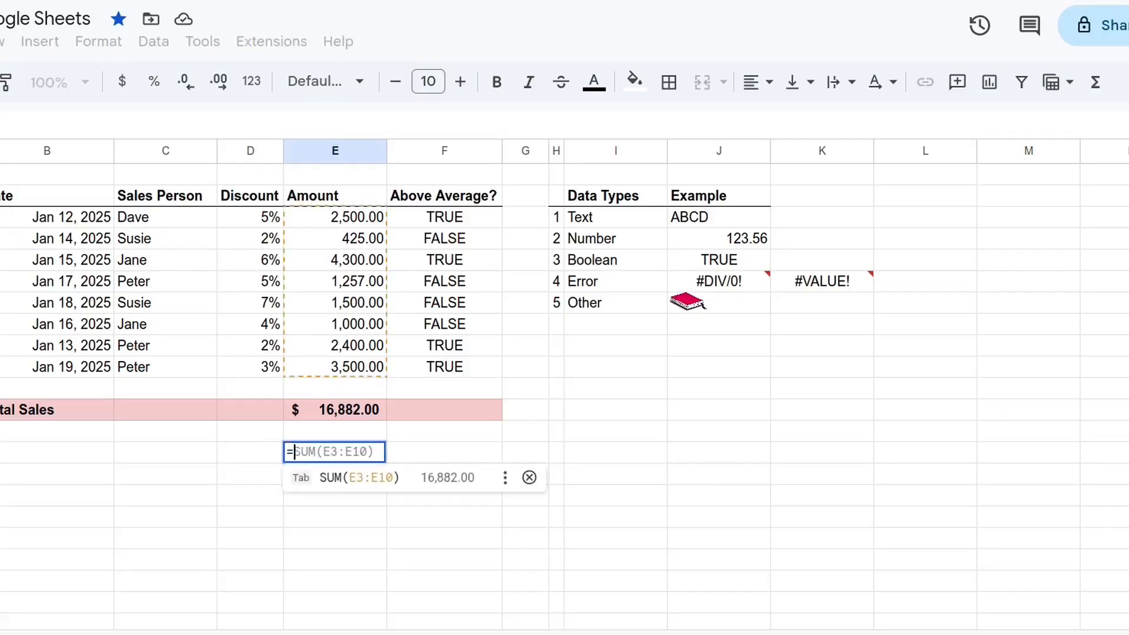
{"action": "left_click", "coordinate": [364, 213]}
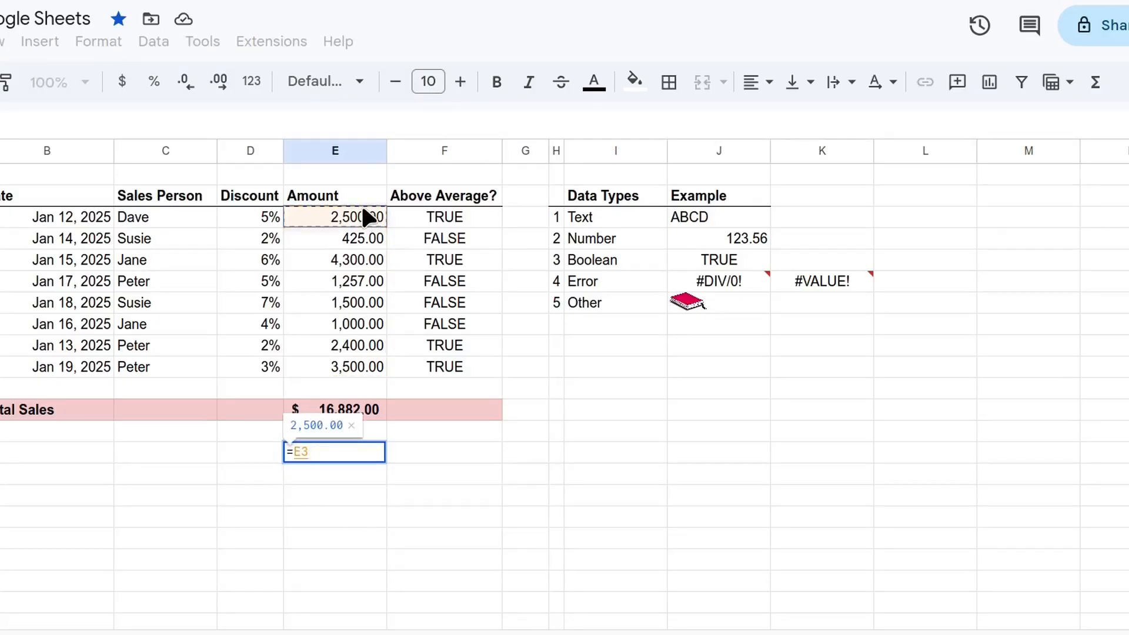
{"action": "type", "text": "+"}
{"action": "left_click", "coordinate": [355, 246]}
{"action": "type", "text": "+"}
{"action": "left_click", "coordinate": [355, 260]}
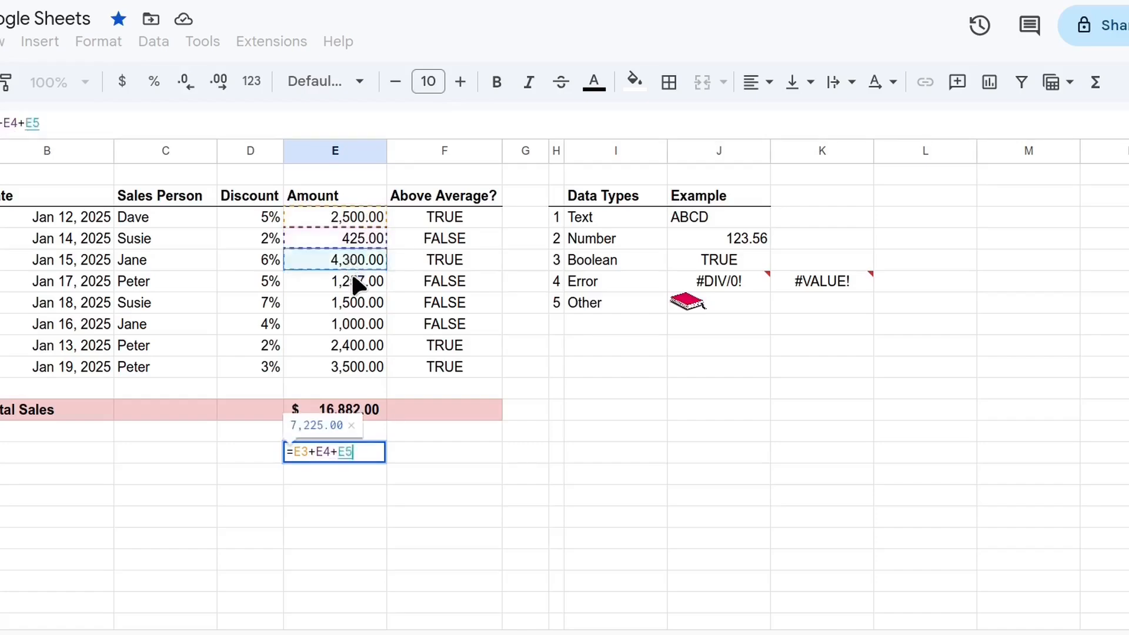
{"action": "type", "text": "+"}
{"action": "left_click", "coordinate": [354, 283]}
{"action": "type", "text": "+"}
{"action": "left_click", "coordinate": [356, 303]}
{"action": "type", "text": "+"}
{"action": "left_click", "coordinate": [354, 325]}
{"action": "type", "text": "+"}
{"action": "left_click", "coordinate": [354, 345]}
{"action": "type", "text": "+"}
{"action": "left_click", "coordinate": [352, 367]}
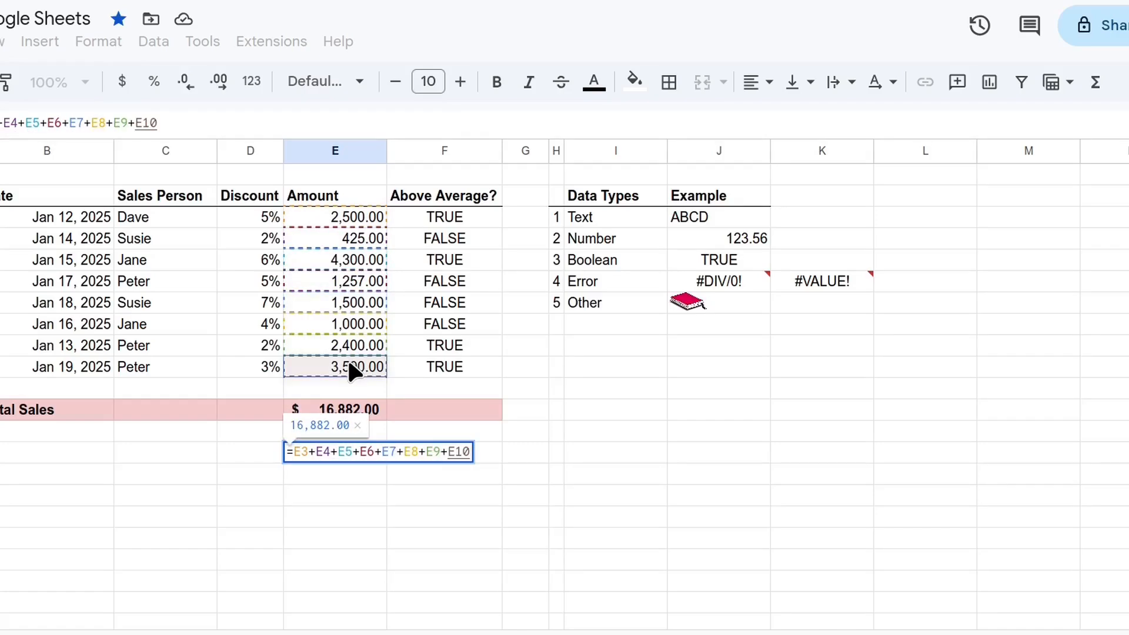
{"action": "key", "text": "Return"}
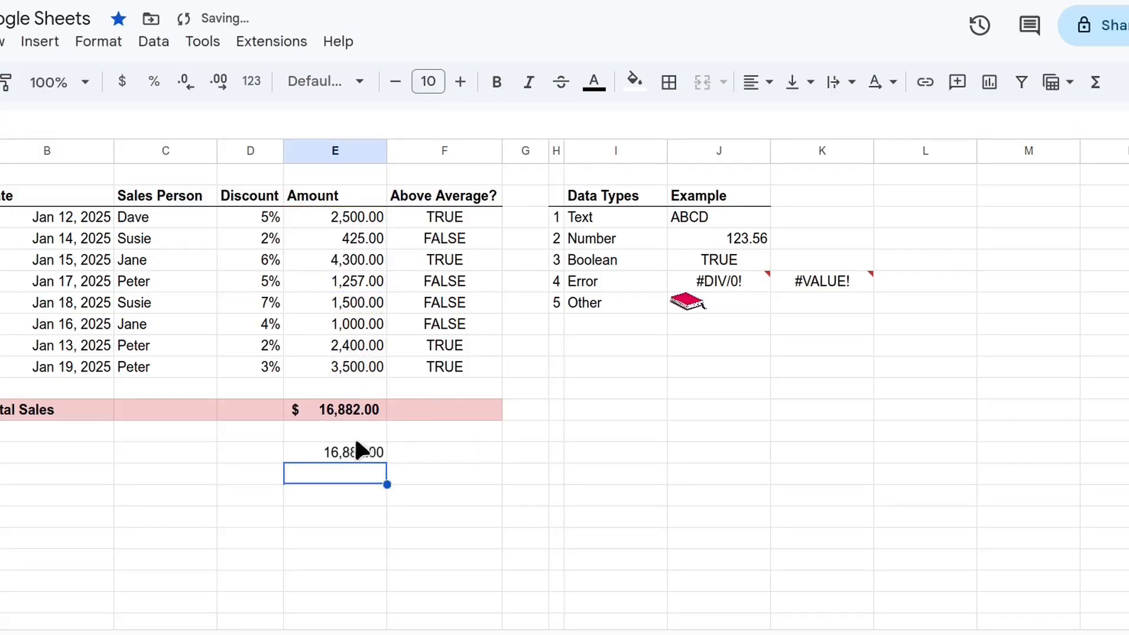
{"action": "left_click", "coordinate": [348, 450]}
- In cell E16, total the same amounts using the SUM function: =SUM(E3:E10)
{"action": "left_click", "coordinate": [371, 496]}
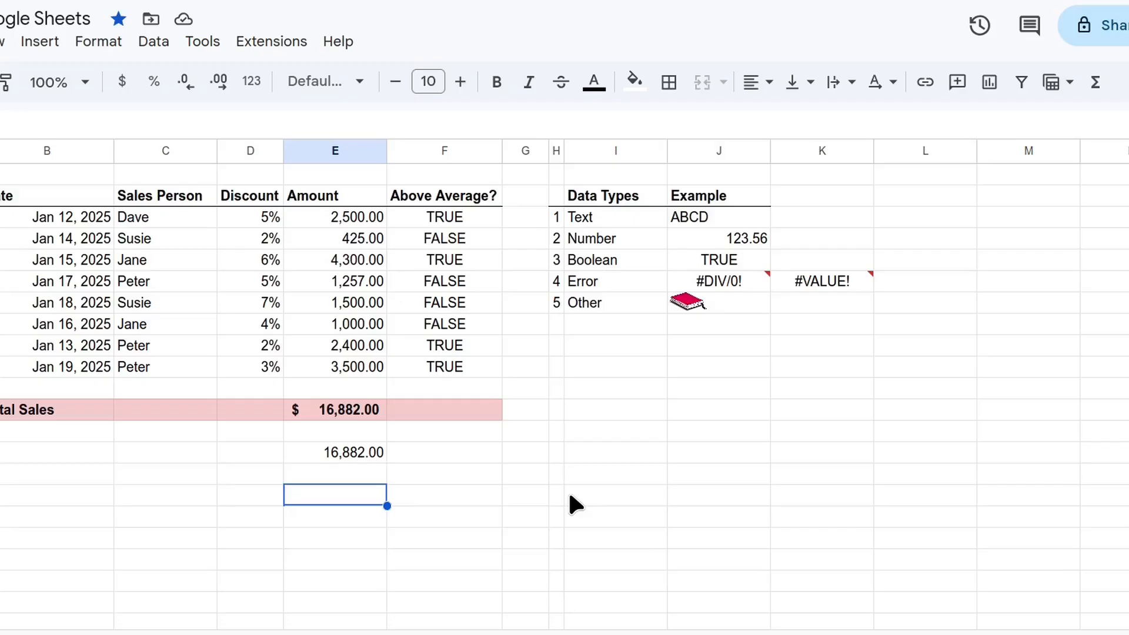
{"action": "type", "text": "=sum"}
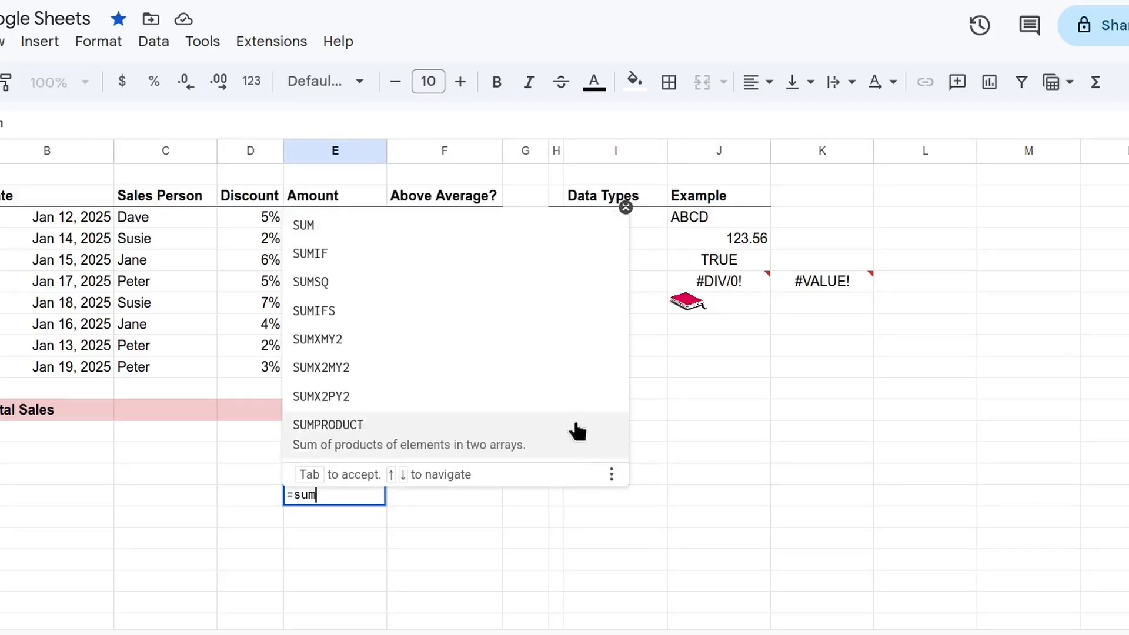
{"action": "left_click", "coordinate": [324, 222]}
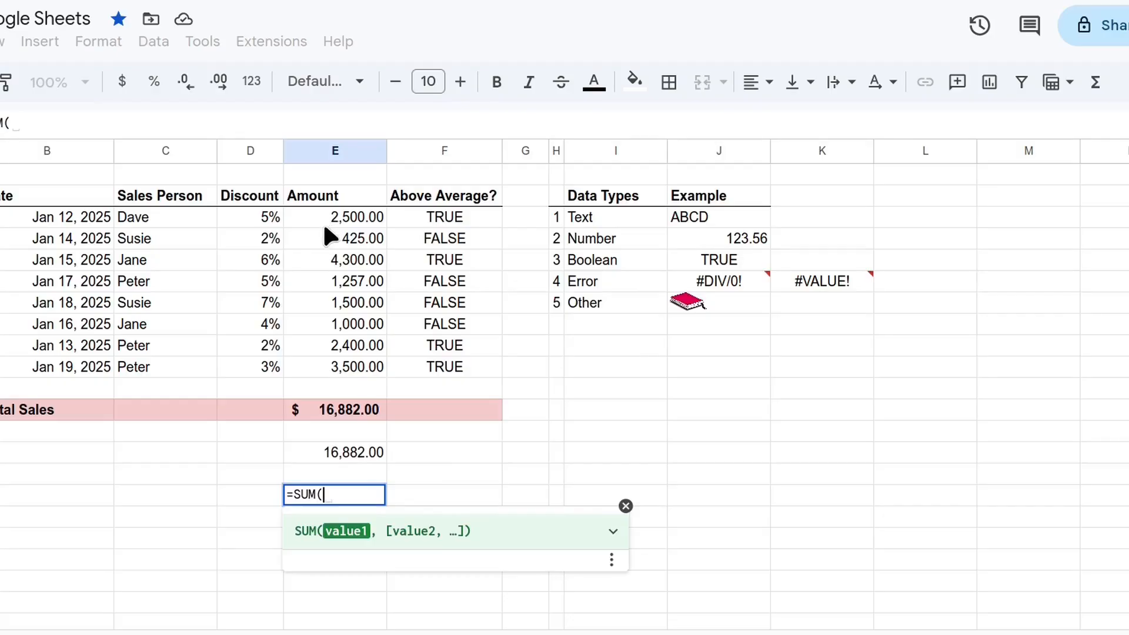
{"action": "left_click_drag", "start_coordinate": [327, 214], "coordinate": [333, 355]}
{"action": "type", "text": ")"}
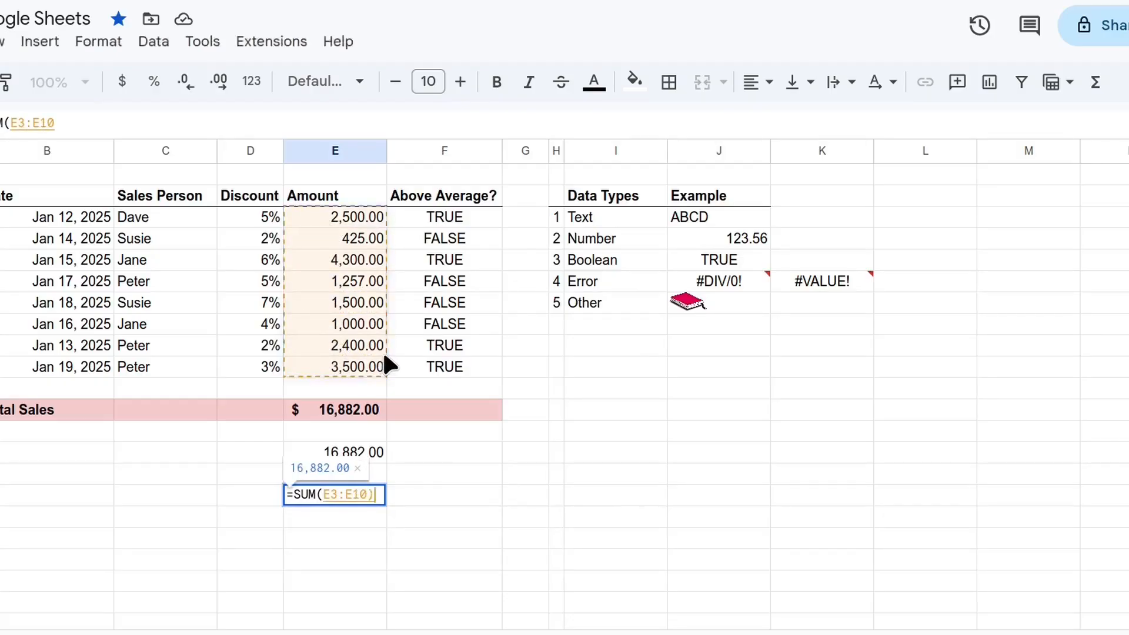
{"action": "key", "text": "Return"}
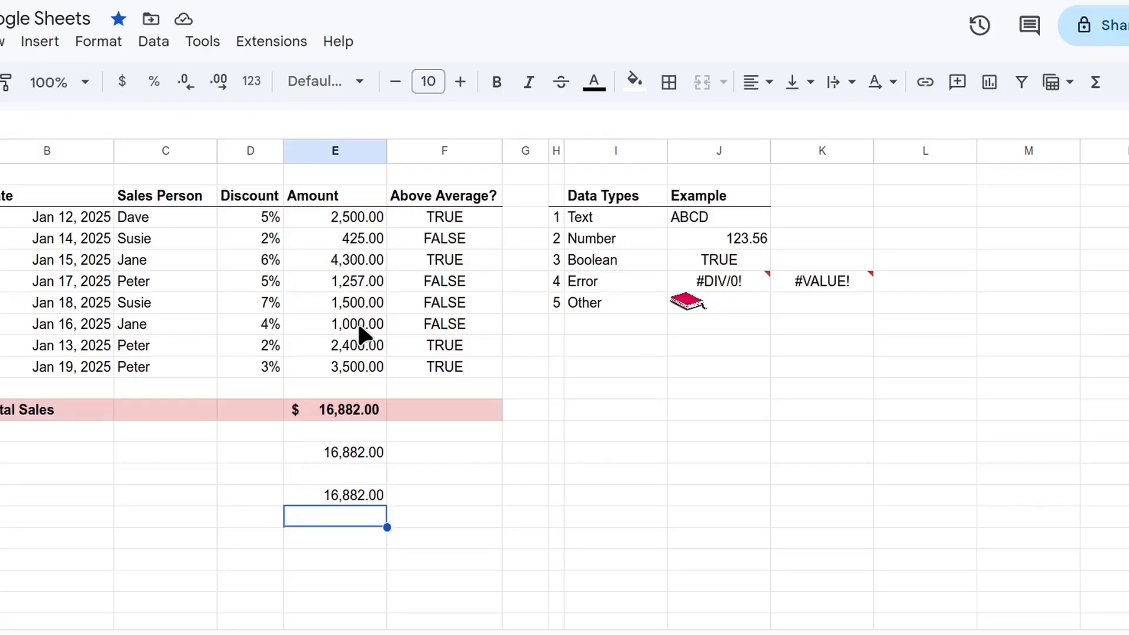
- Replace the amount in cell E8 with the text h and check how the formulas in E14 and E16 respond
{"action": "left_click", "coordinate": [359, 325]}
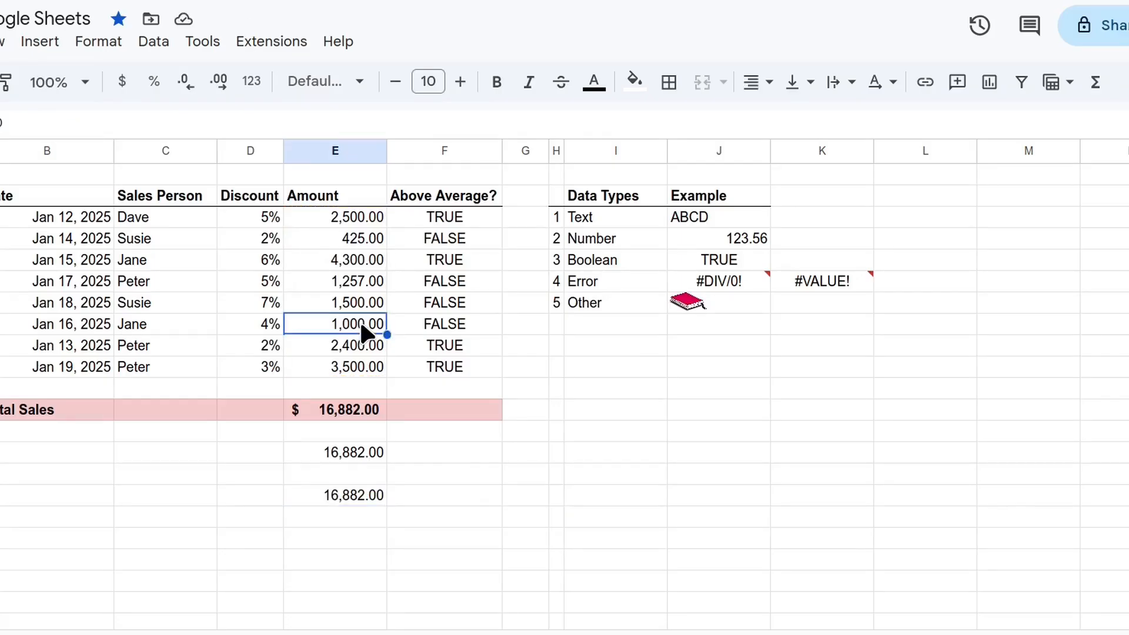
{"action": "type", "text": "h"}
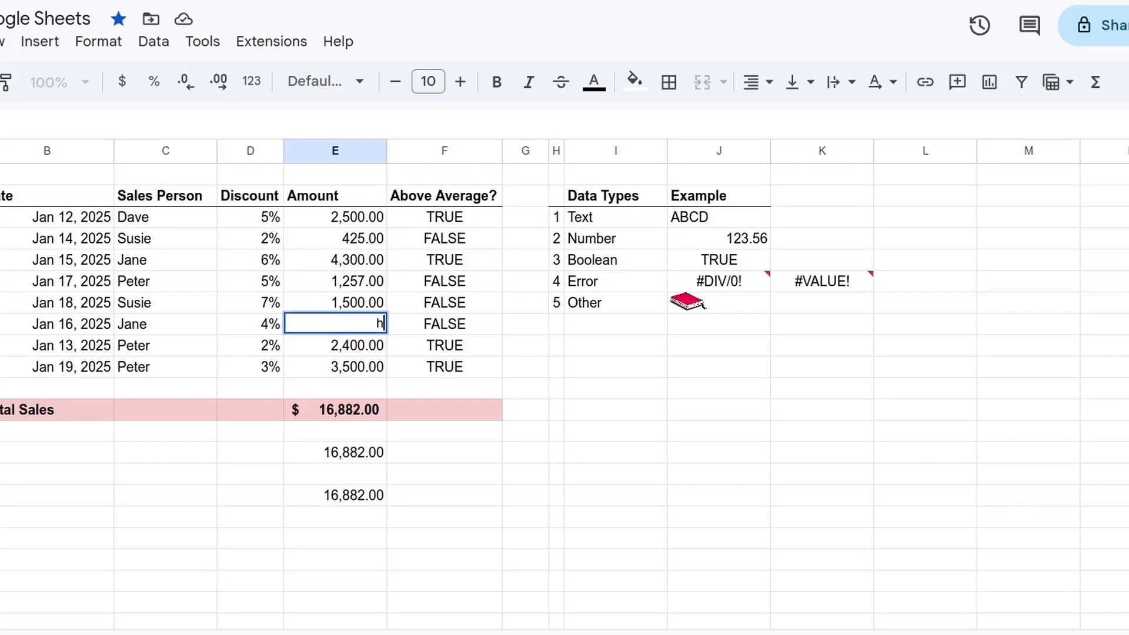
{"action": "key", "text": "Return"}
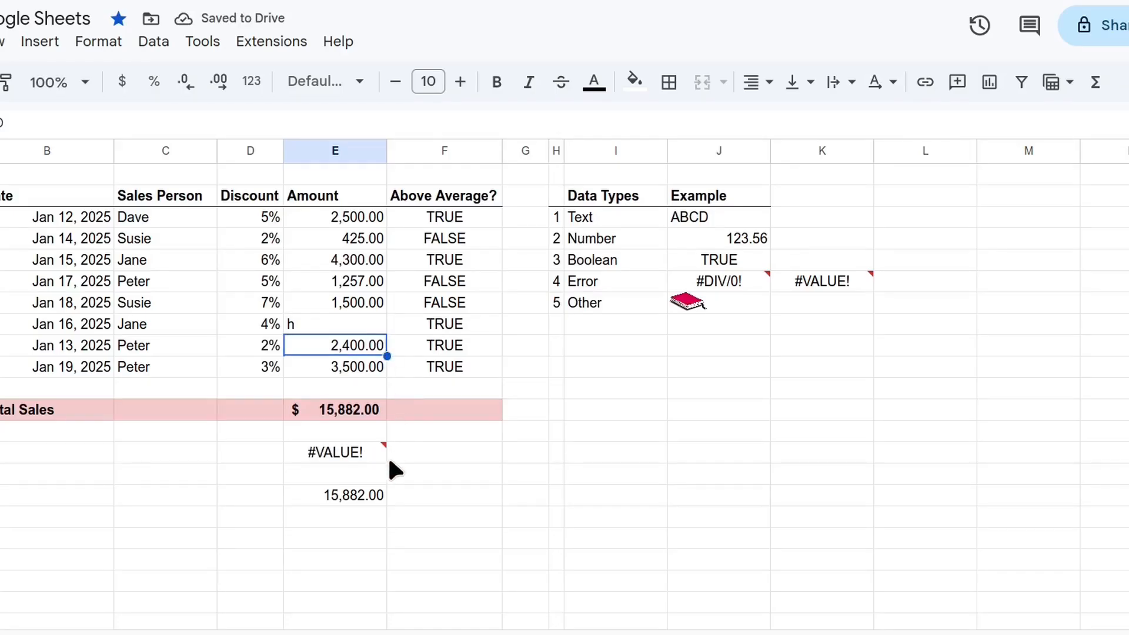
{"action": "mouse_move", "coordinate": [371, 462]}
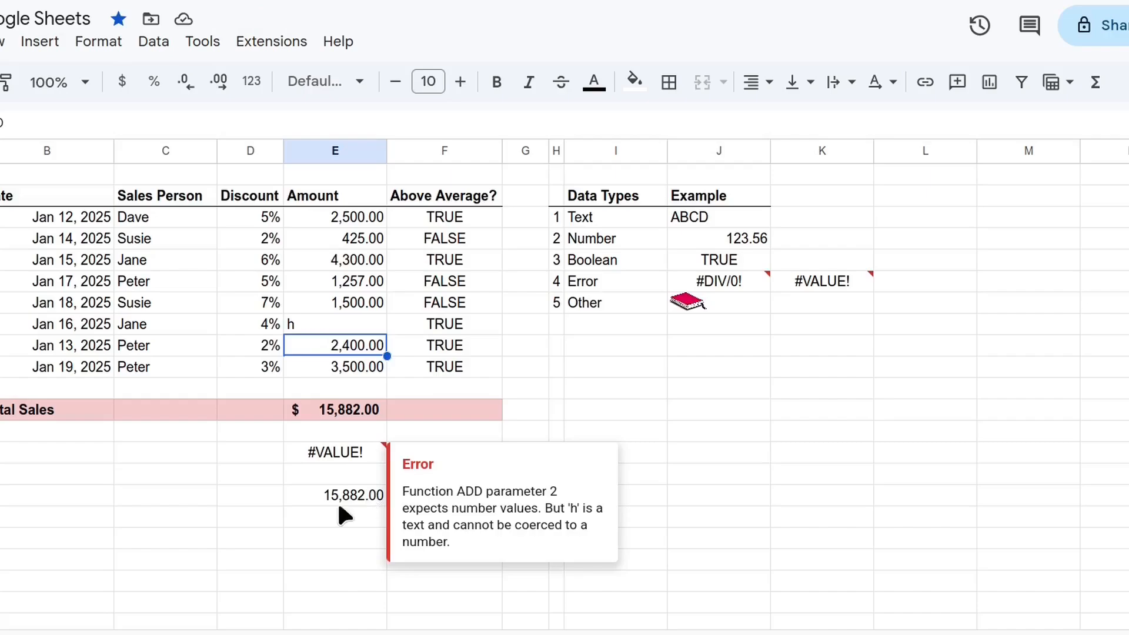
{"action": "left_click", "coordinate": [253, 499]}
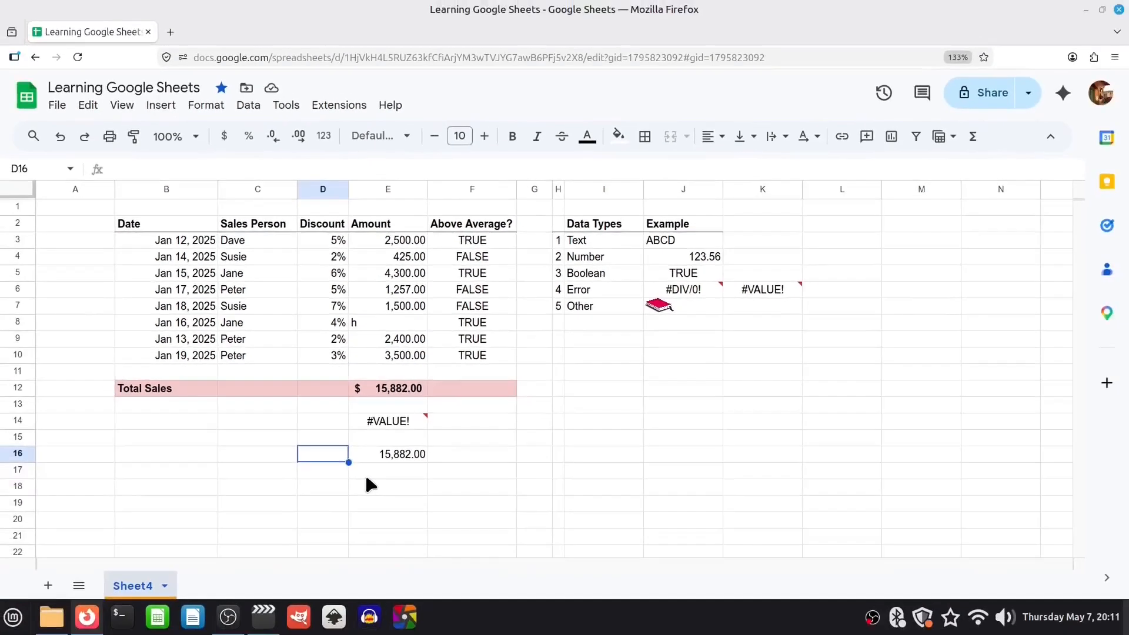